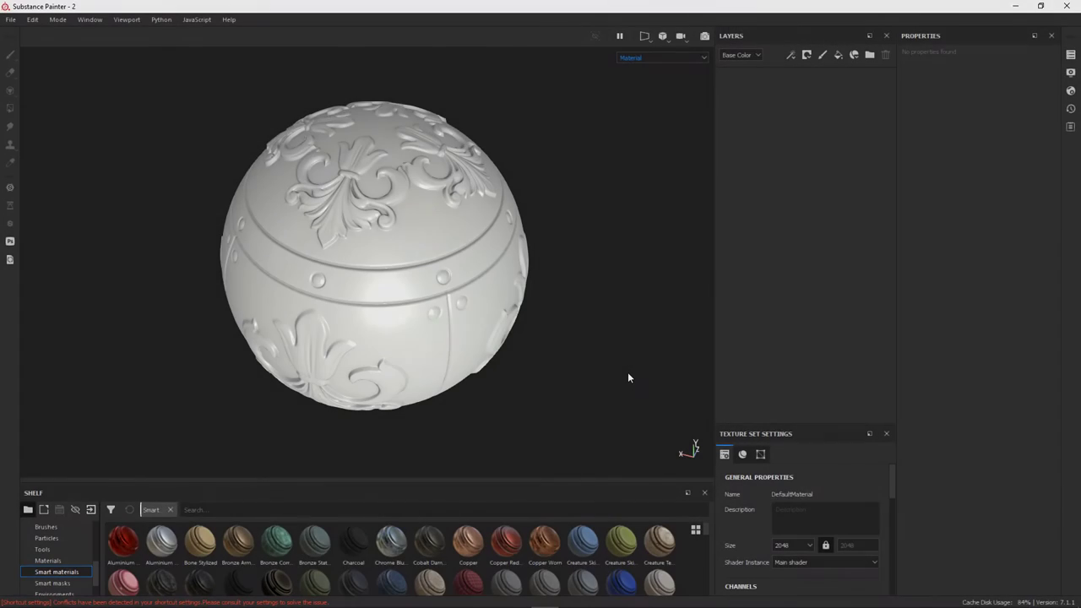
Step: Add a fill layer with a tan gold base colour, #ad9972
mouse_move(577, 383)
alt+mouse_down()
mouse_move(507, 368)
mouse_move(575, 373)
mouse_move(562, 362)
mouse_move(570, 355)
alt+mouse_up()
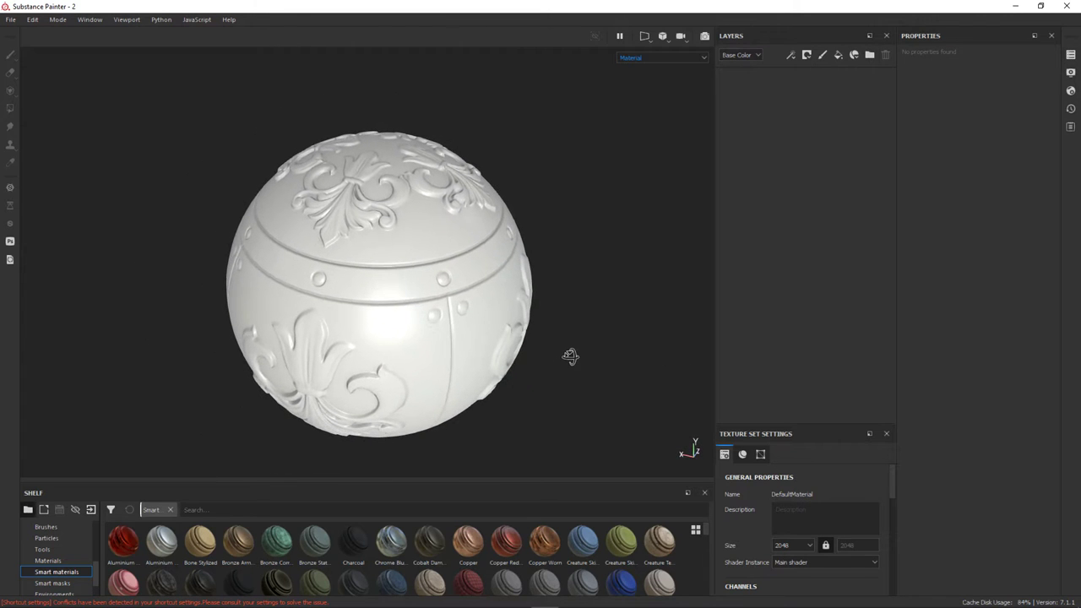
click(839, 55)
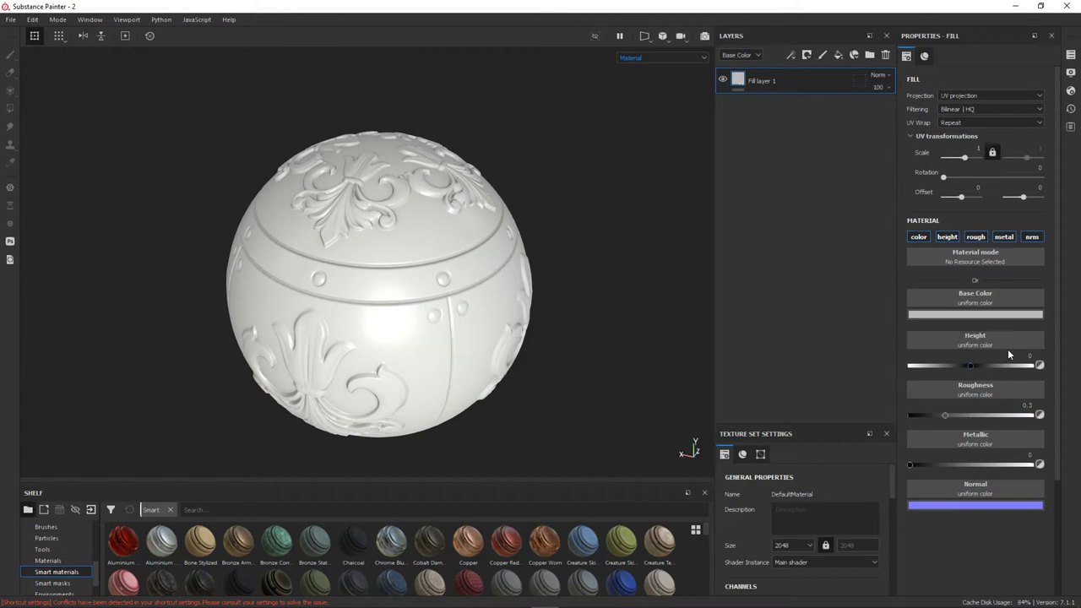
click(976, 315)
drag(1021, 436, 1022, 427)
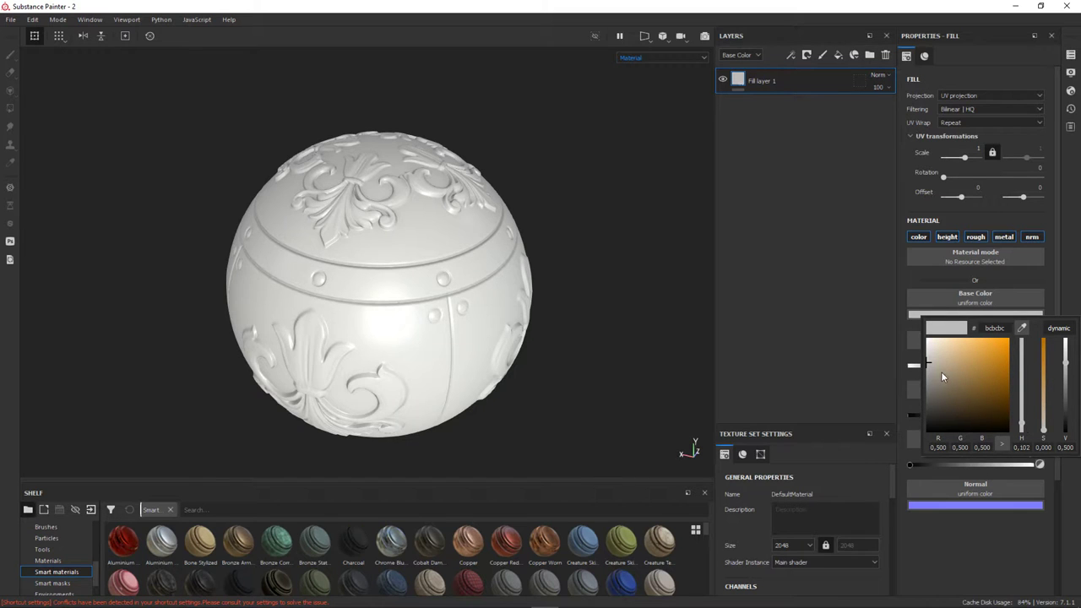
drag(942, 375, 954, 368)
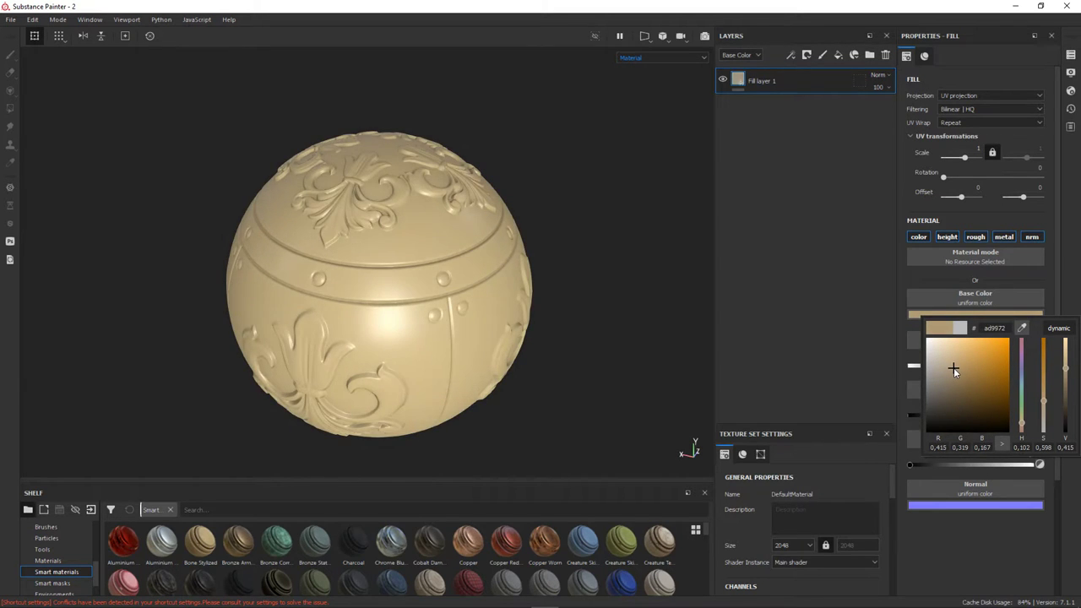
click(955, 562)
Step: Make the gold fill fully metallic with roughness about 0.49, then duplicate it
drag(971, 464, 1032, 465)
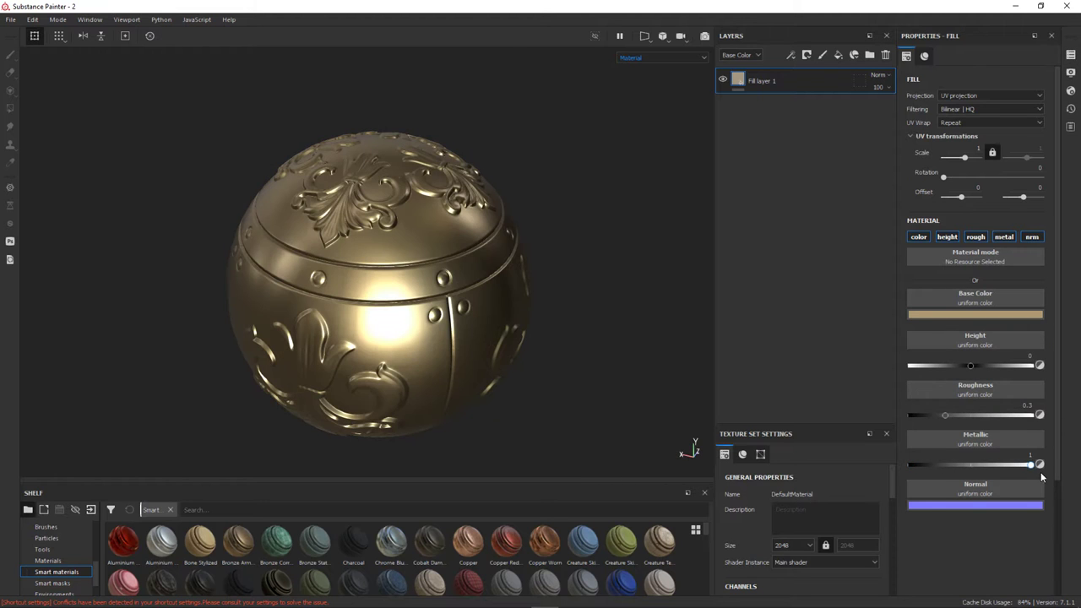
mouse_move(946, 415)
mouse_down()
mouse_move(977, 415)
mouse_move(970, 427)
mouse_up()
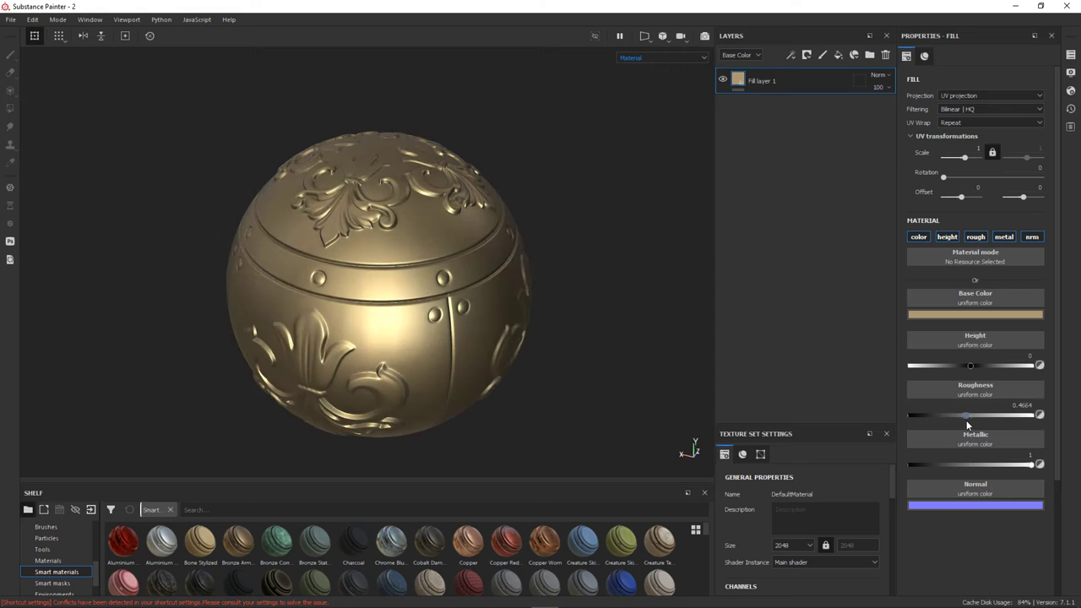
mouse_move(559, 297)
alt+mouse_down()
mouse_move(546, 313)
mouse_move(578, 374)
mouse_move(581, 358)
alt+mouse_up()
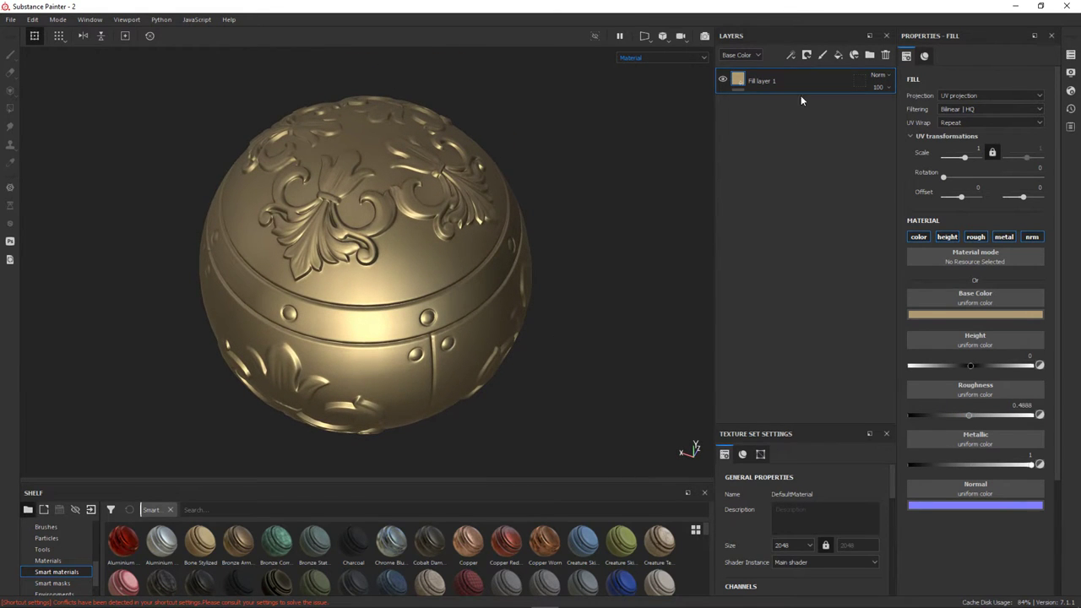
key(ctrl+d)
Step: Tint the copied layer dark brown and give it a black mask with a Fill effect
click(976, 316)
drag(956, 406, 950, 418)
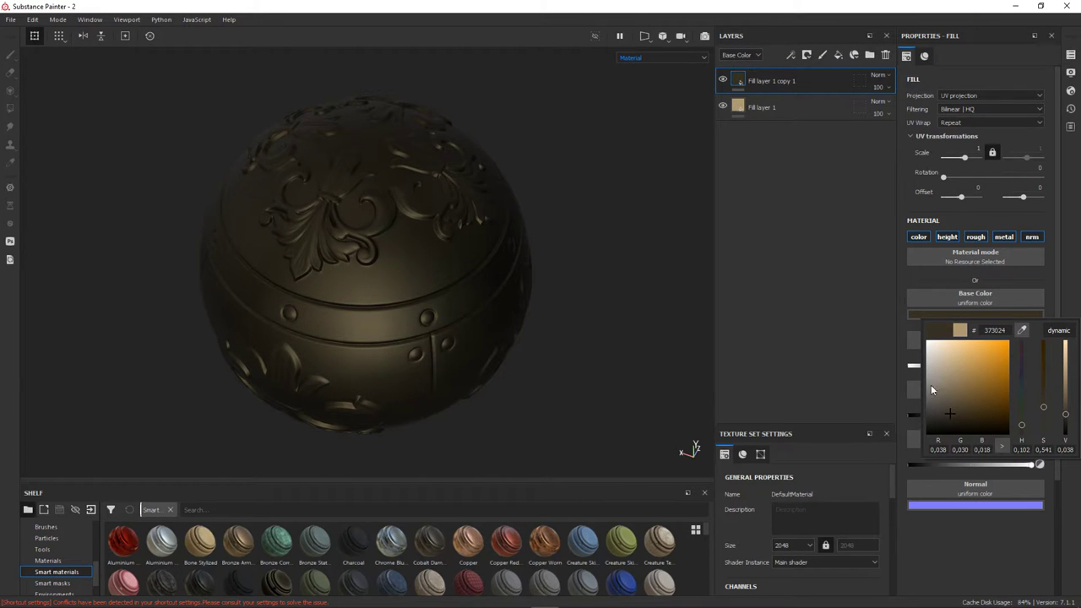
right_click(814, 83)
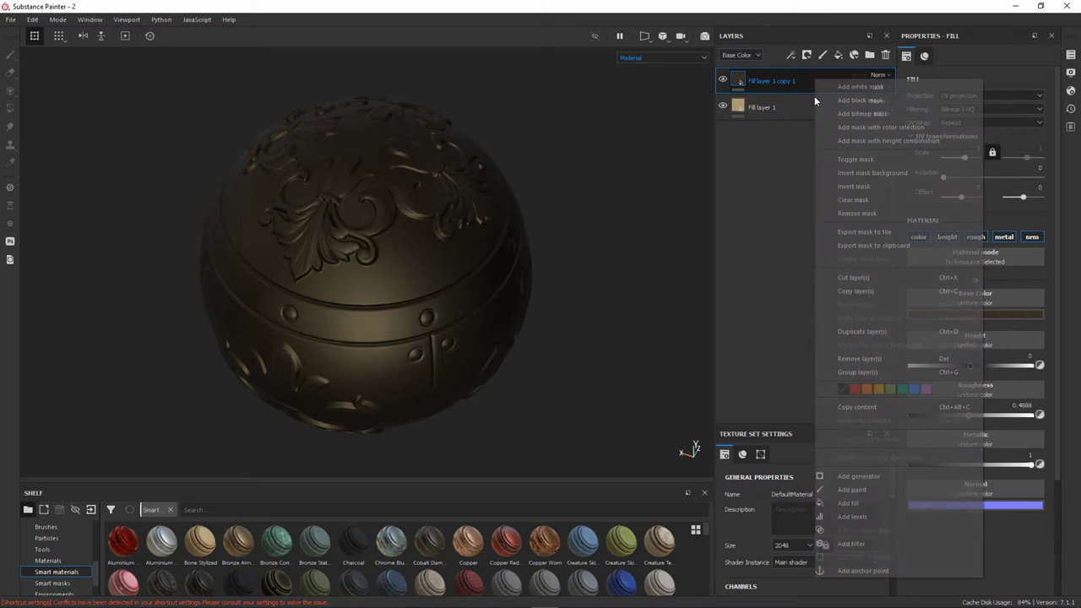
click(884, 101)
click(790, 55)
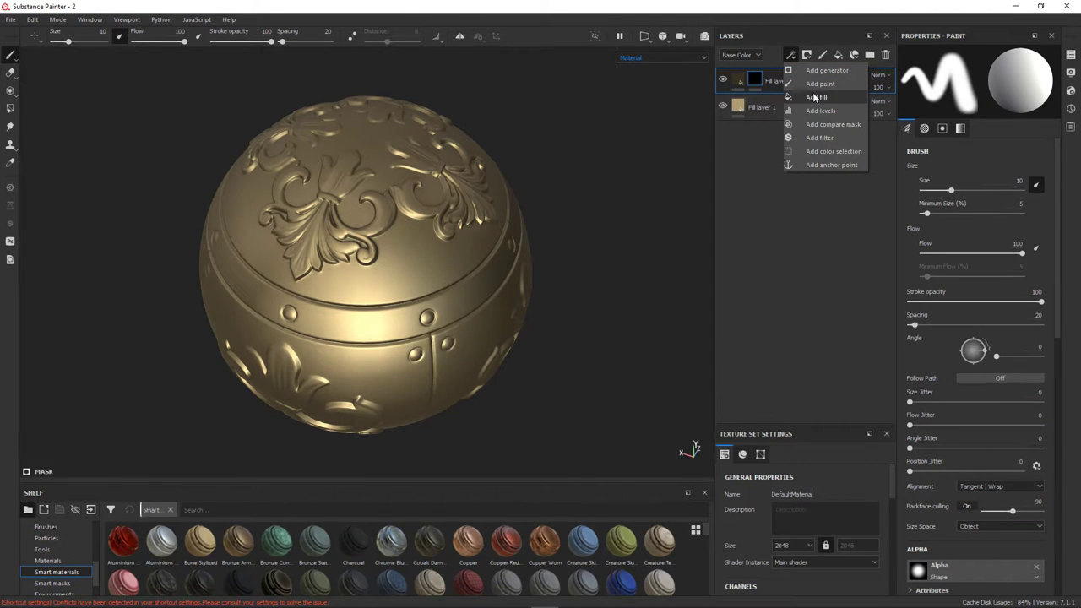
click(818, 97)
Step: Fill the mask with the baked Curvature map and switch the viewport to Base Color
scroll(51, 548, up, 3)
scroll(51, 549, up, 3)
scroll(51, 549, up, 3)
click(44, 538)
drag(161, 542, 949, 240)
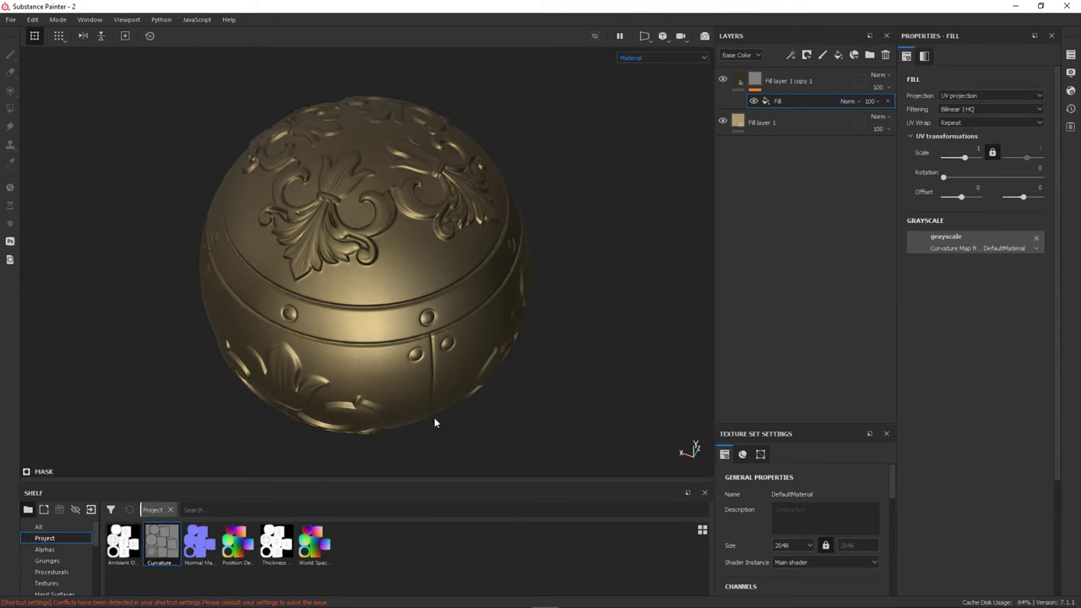
scroll(51, 557, down, 2)
scroll(50, 561, down, 3)
scroll(49, 572, down, 2)
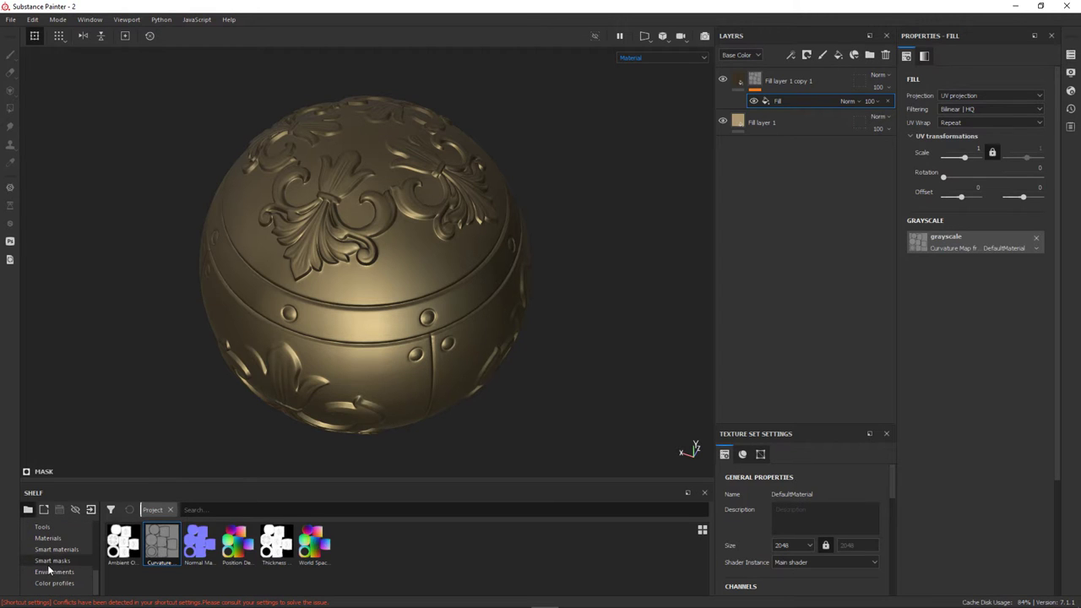
click(51, 549)
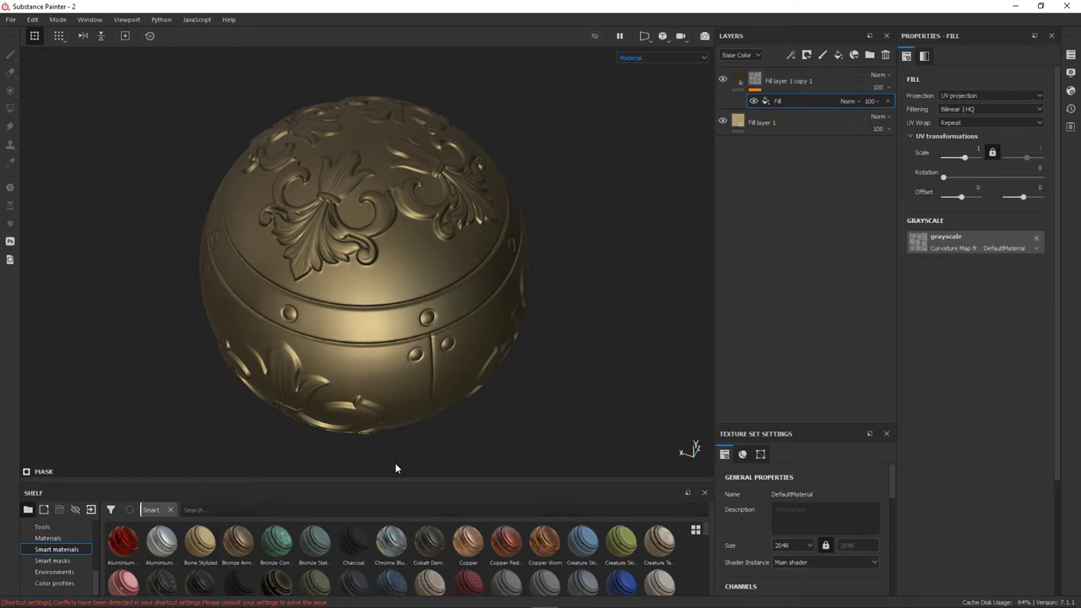
click(660, 57)
click(655, 89)
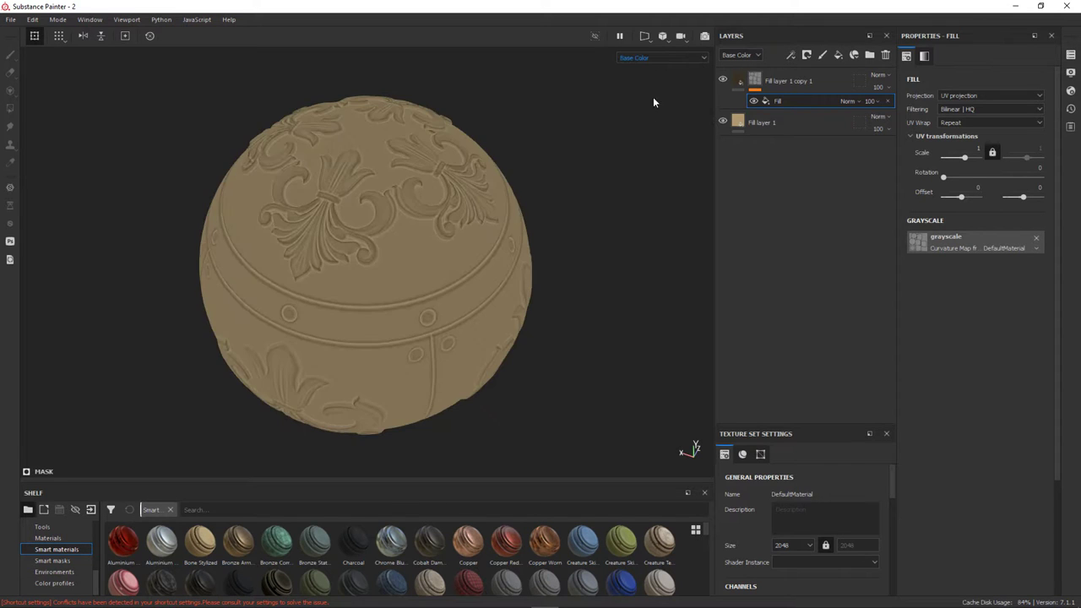
Step: Add a Levels effect to the brown layer's mask and tighten its handles
click(791, 56)
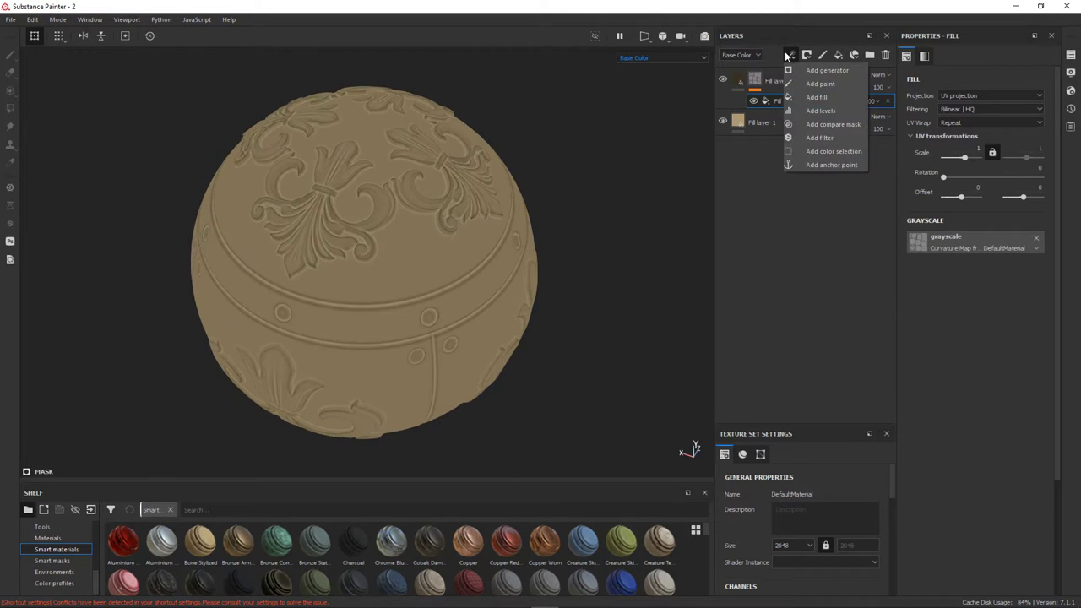
click(818, 111)
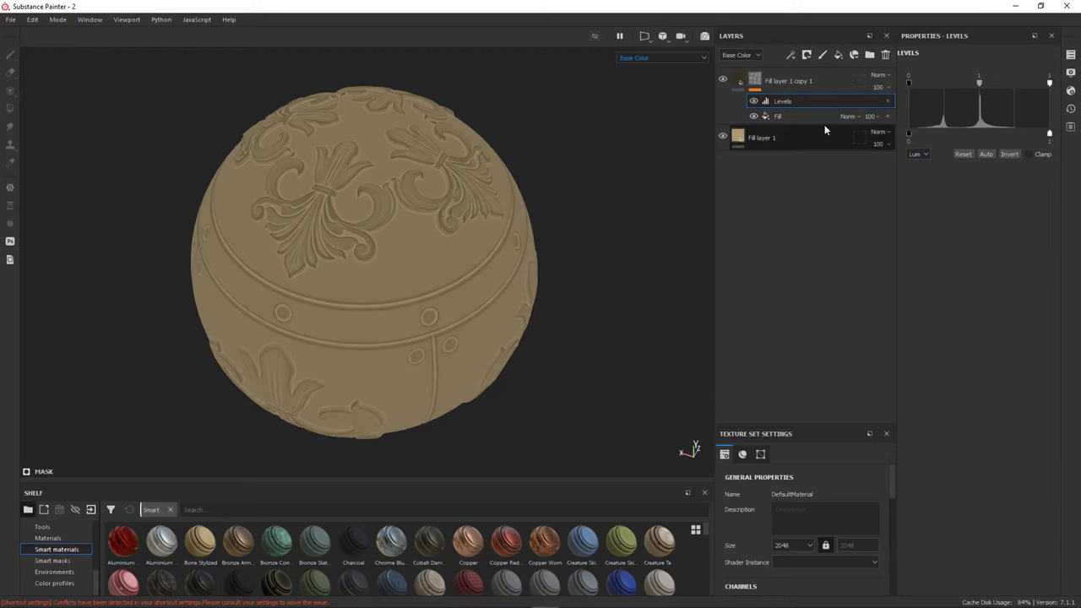
drag(1050, 83, 981, 100)
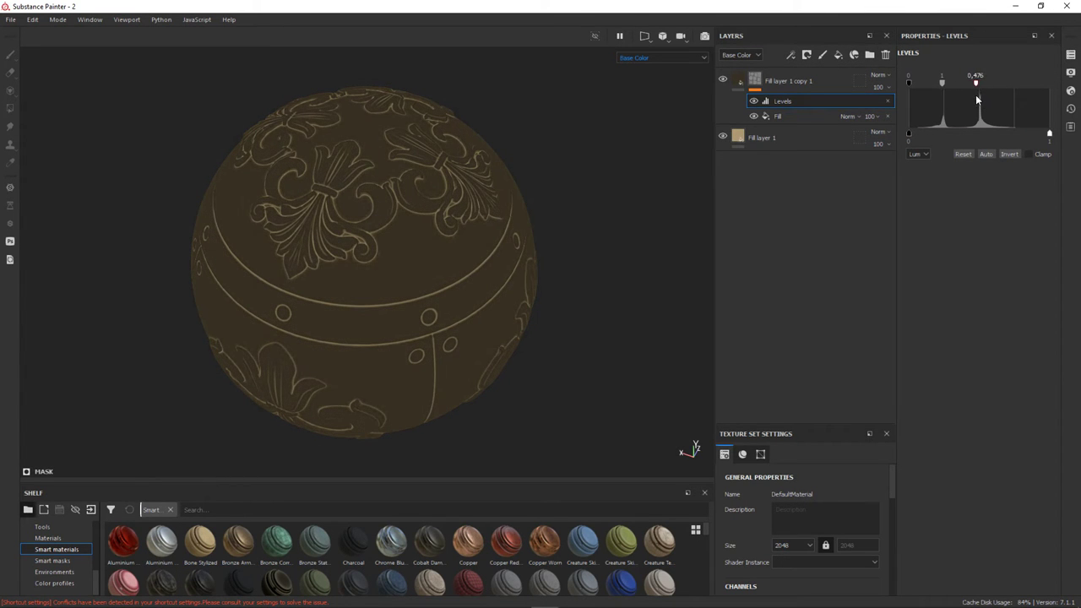
drag(980, 100, 960, 96)
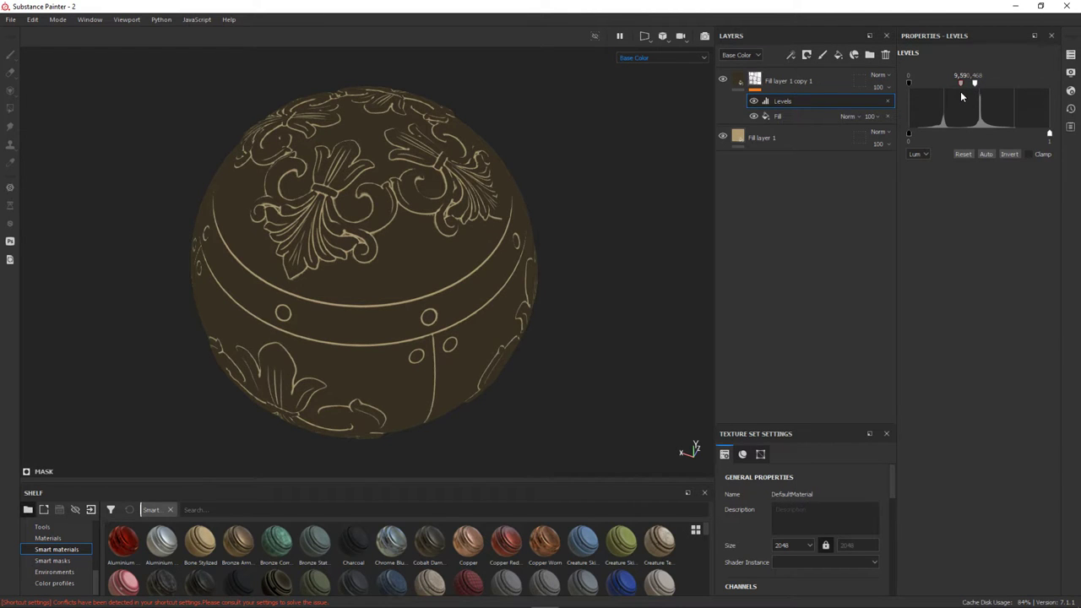
Step: Return to the full material view and invert the Levels output
click(649, 57)
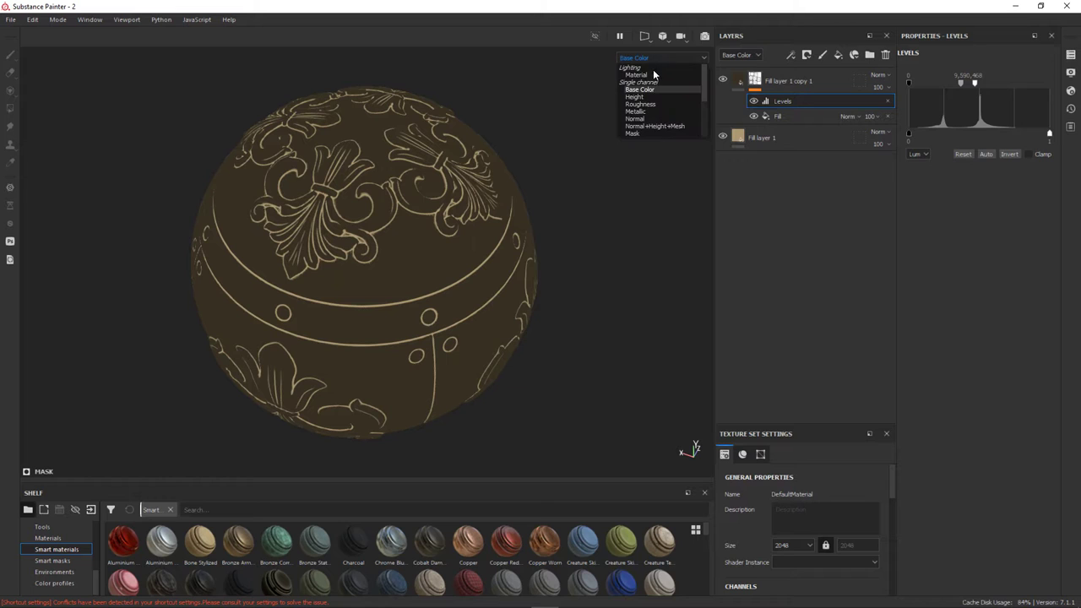
click(651, 75)
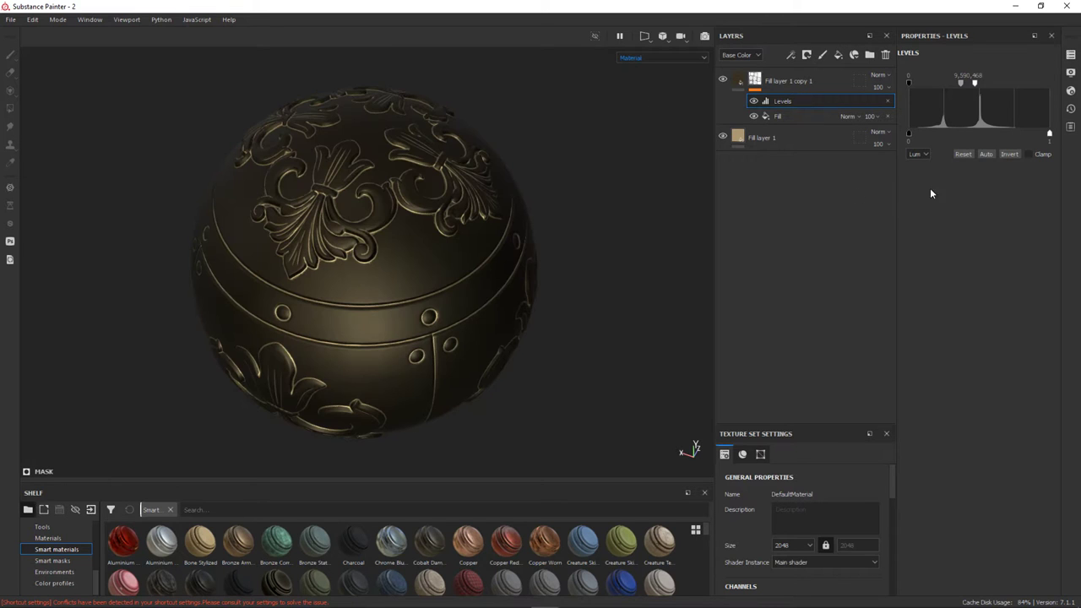
click(1007, 154)
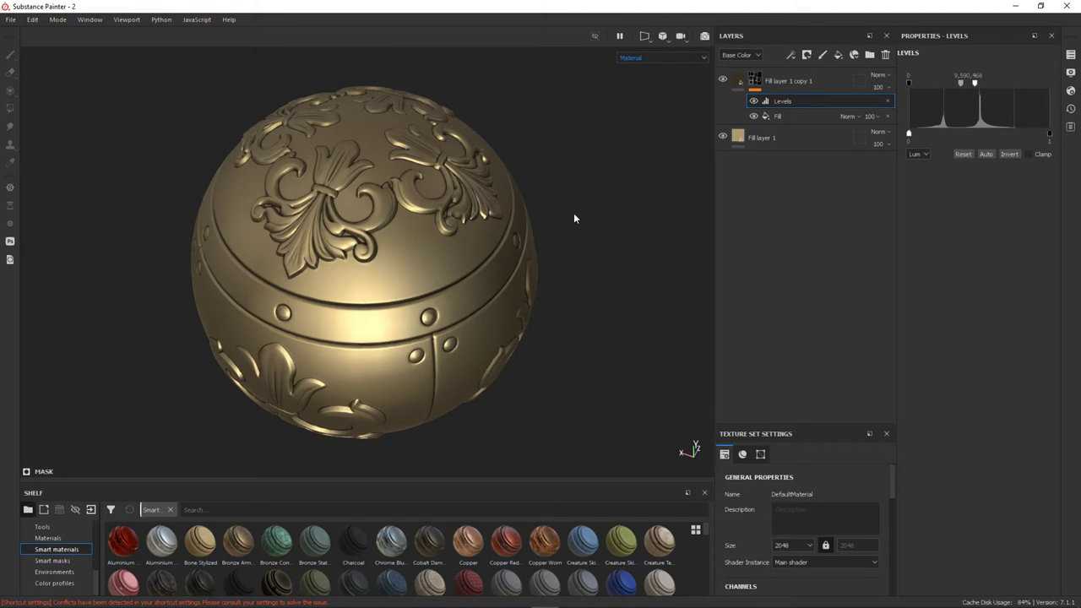
click(722, 81)
click(722, 80)
mouse_move(615, 265)
alt+mouse_down()
mouse_move(597, 292)
mouse_move(608, 321)
mouse_move(627, 208)
alt+mouse_up()
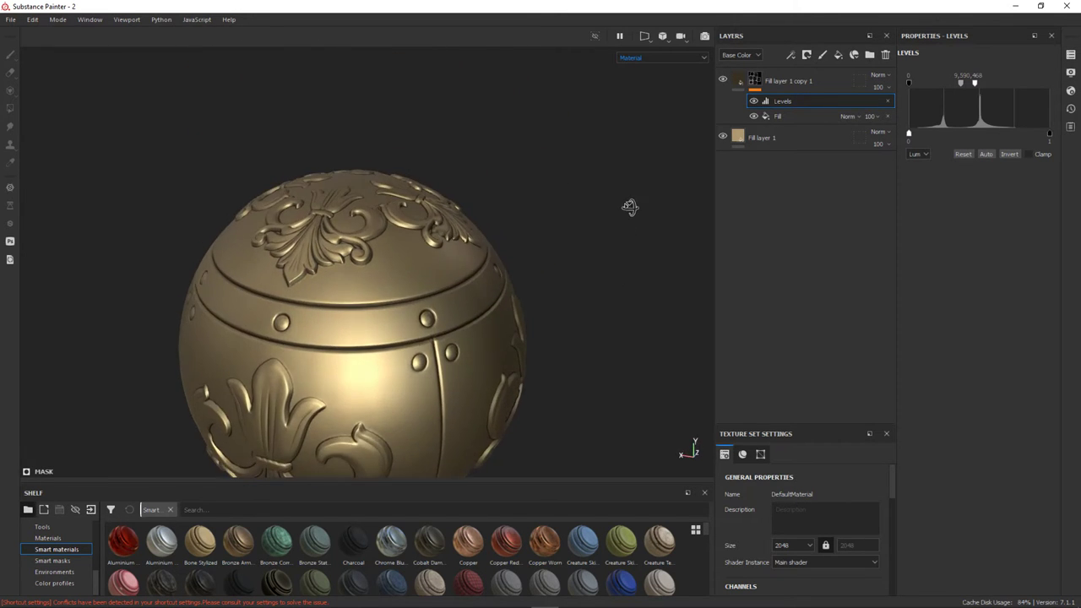
alt+right_drag(627, 207, 1041, 348)
key(f)
mouse_move(176, 242)
alt+mouse_down()
mouse_move(412, 290)
mouse_move(441, 346)
mouse_move(608, 312)
alt+mouse_up()
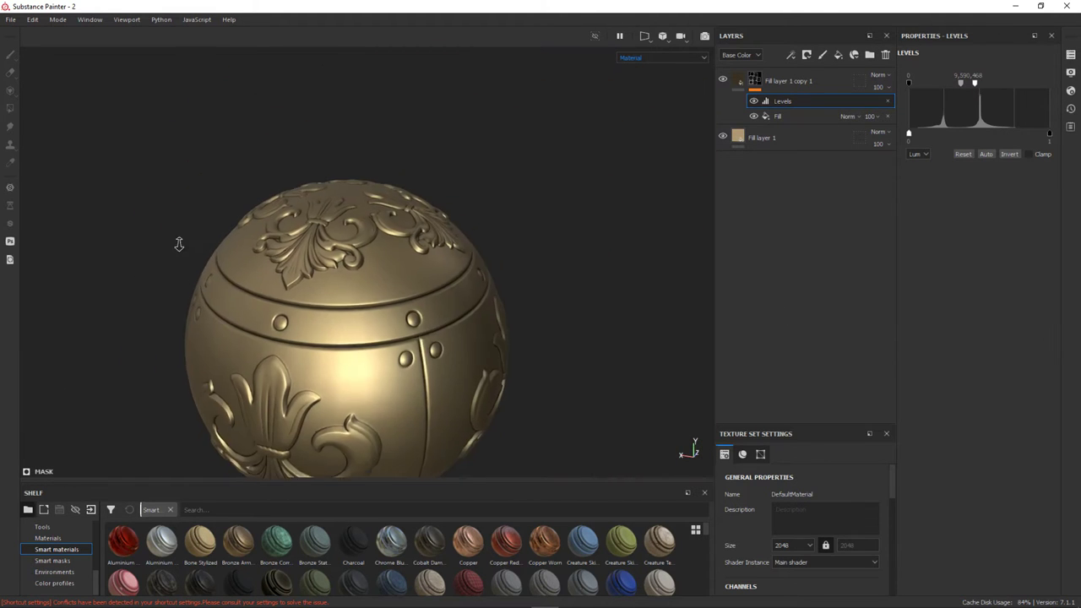
alt+right_drag(608, 313, 665, 353)
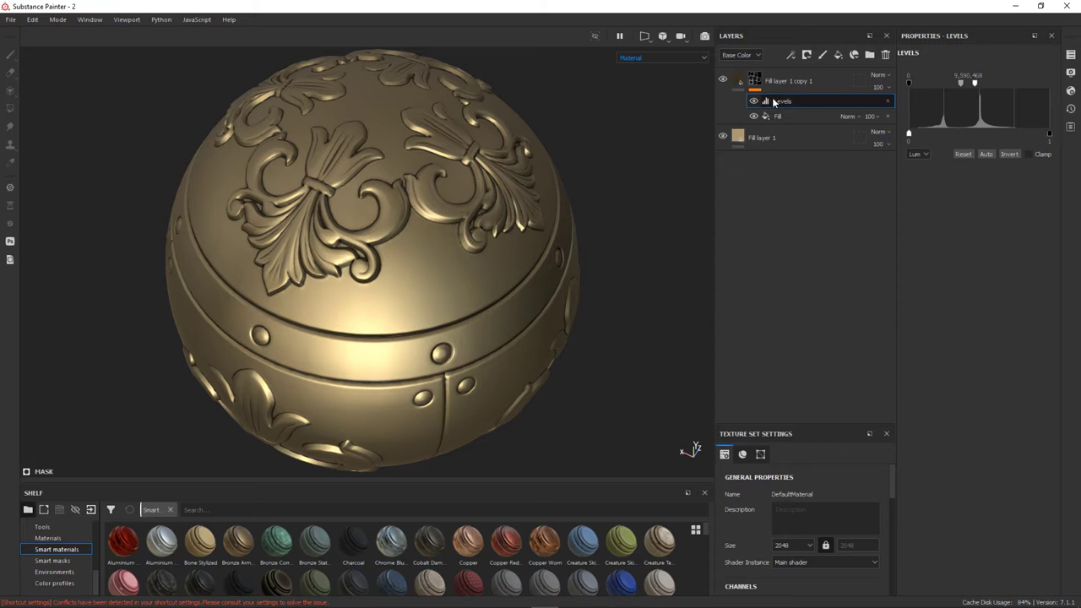
Step: Fine-tune the mask Levels to 0.821 and 0.504 to darken the crevices
mouse_move(962, 85)
mouse_down()
mouse_move(942, 82)
mouse_move(956, 88)
mouse_up()
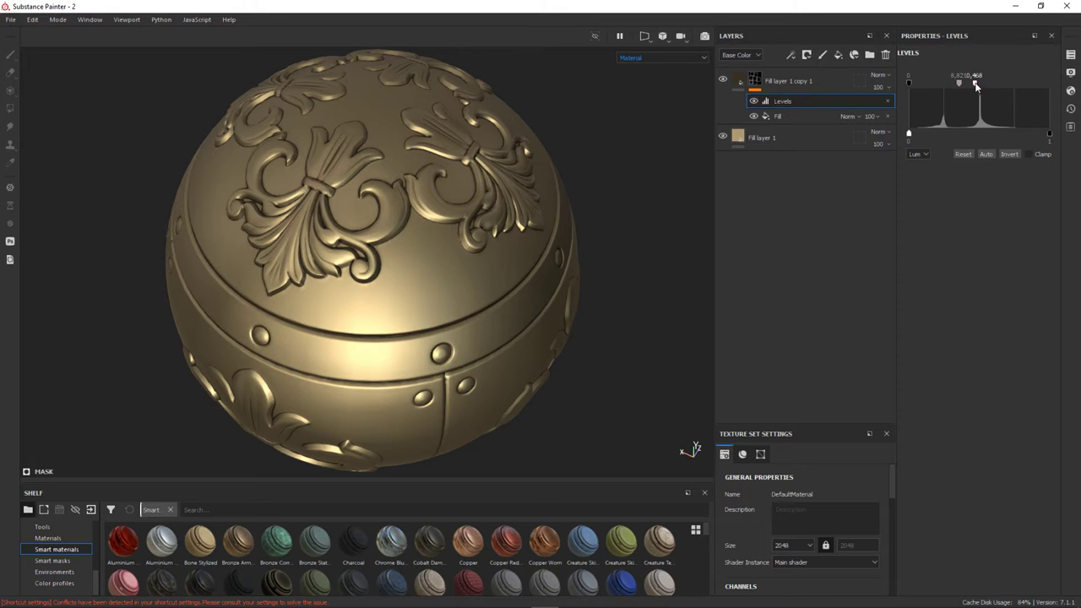
drag(976, 85, 981, 88)
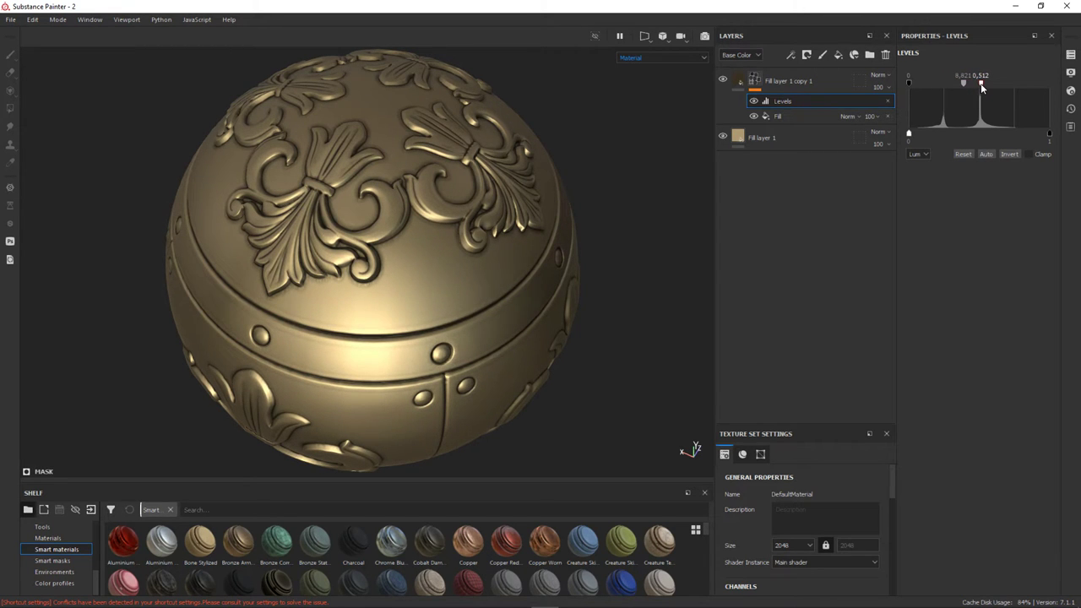
drag(981, 87, 980, 87)
alt+drag(541, 228, 543, 267)
scroll(543, 267, down, 3)
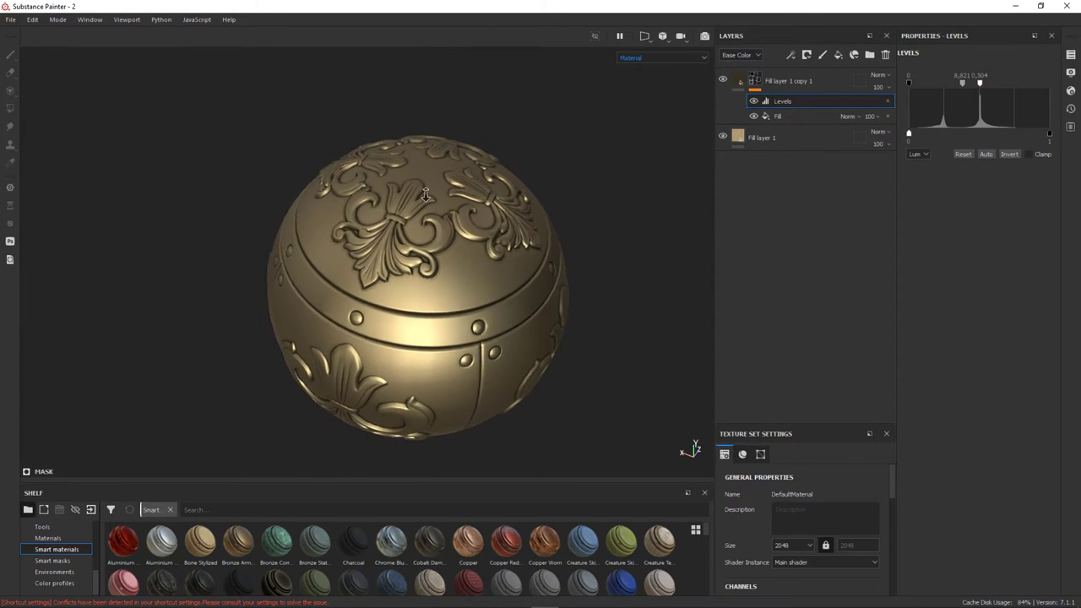
mouse_move(635, 248)
alt+middle_down()
mouse_move(616, 256)
mouse_move(589, 195)
alt+middle_up()
alt+drag(626, 250, 632, 244)
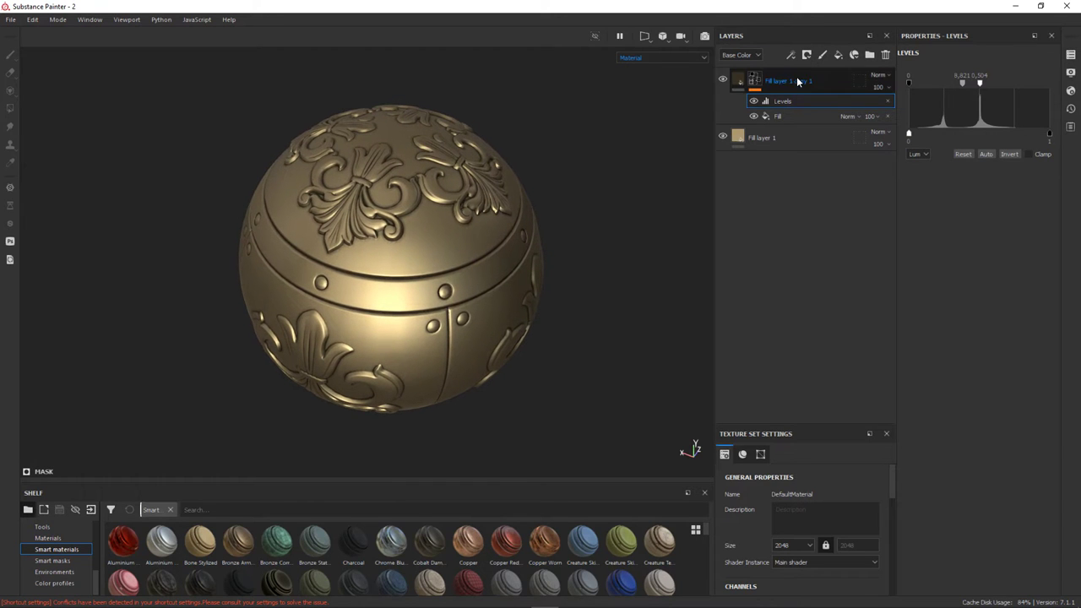
click(829, 76)
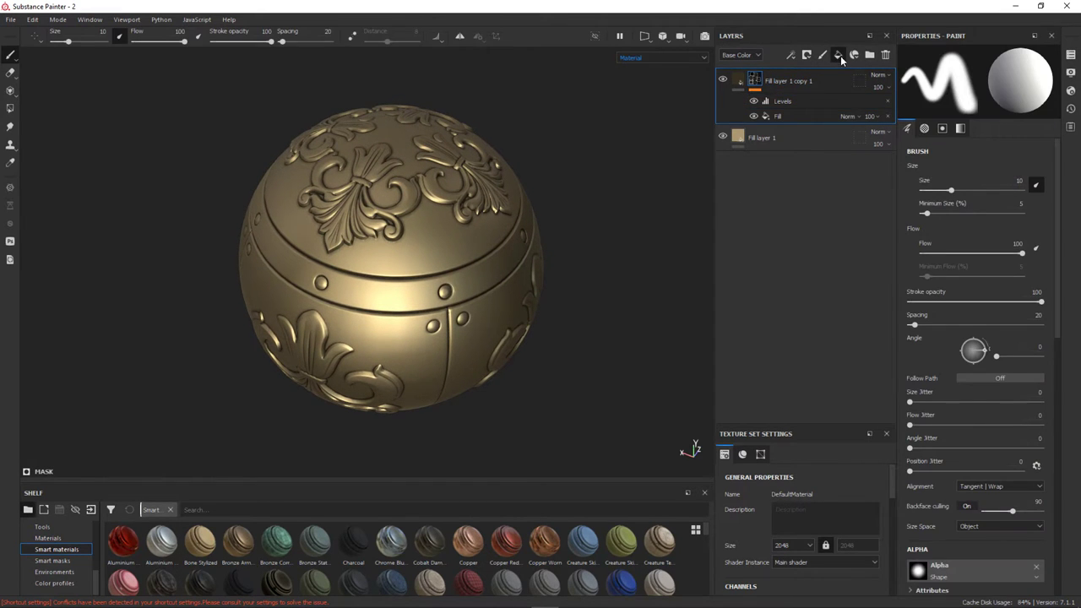
Step: Add Fill layer 2 with a black mask driven by a Curvature generator
click(838, 54)
right_click(815, 78)
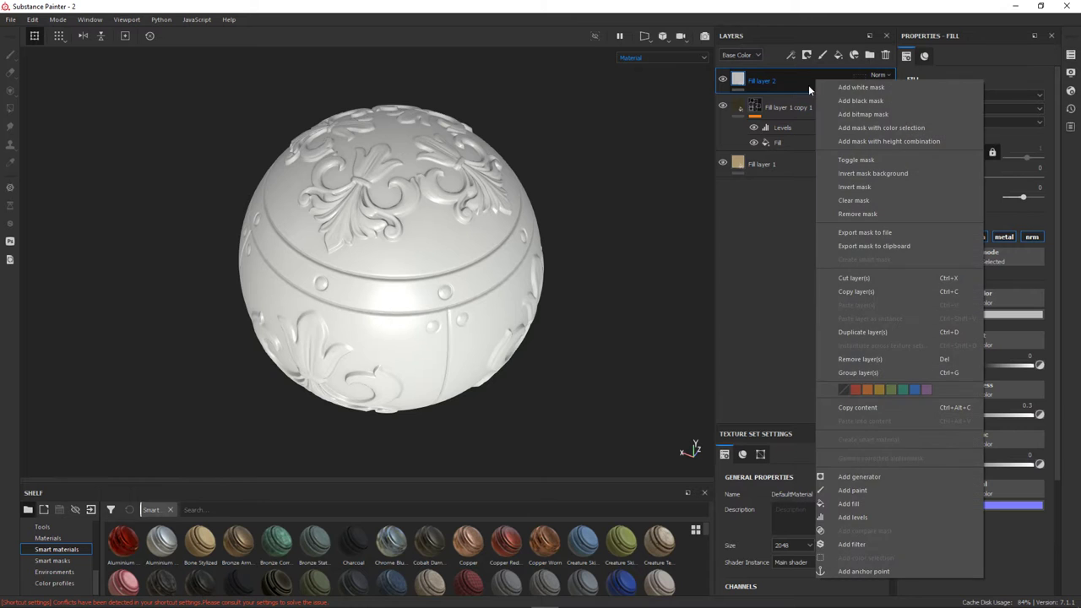
click(857, 101)
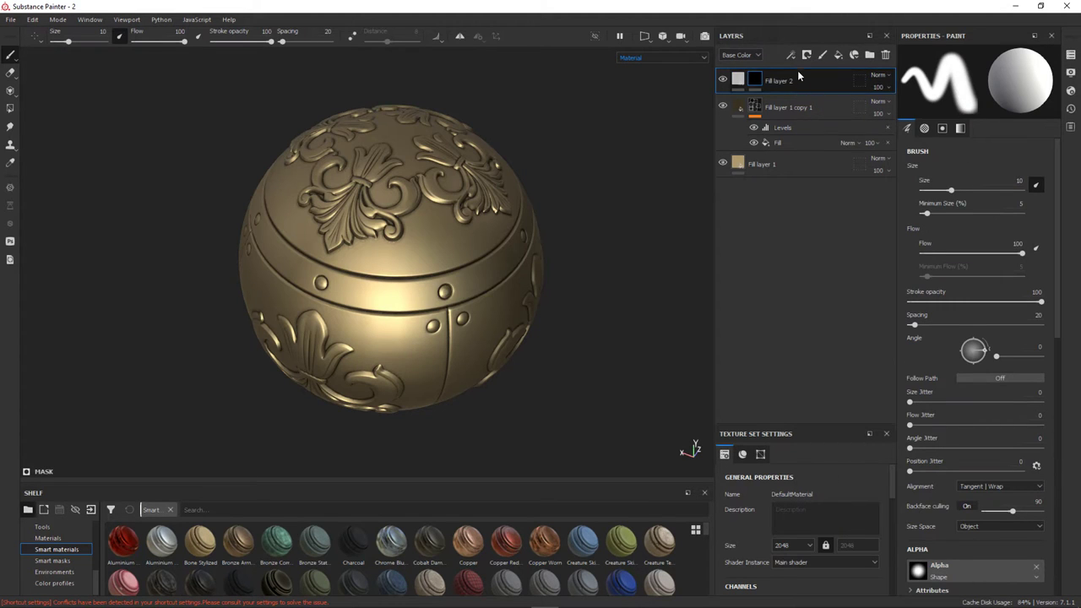
click(791, 55)
click(831, 74)
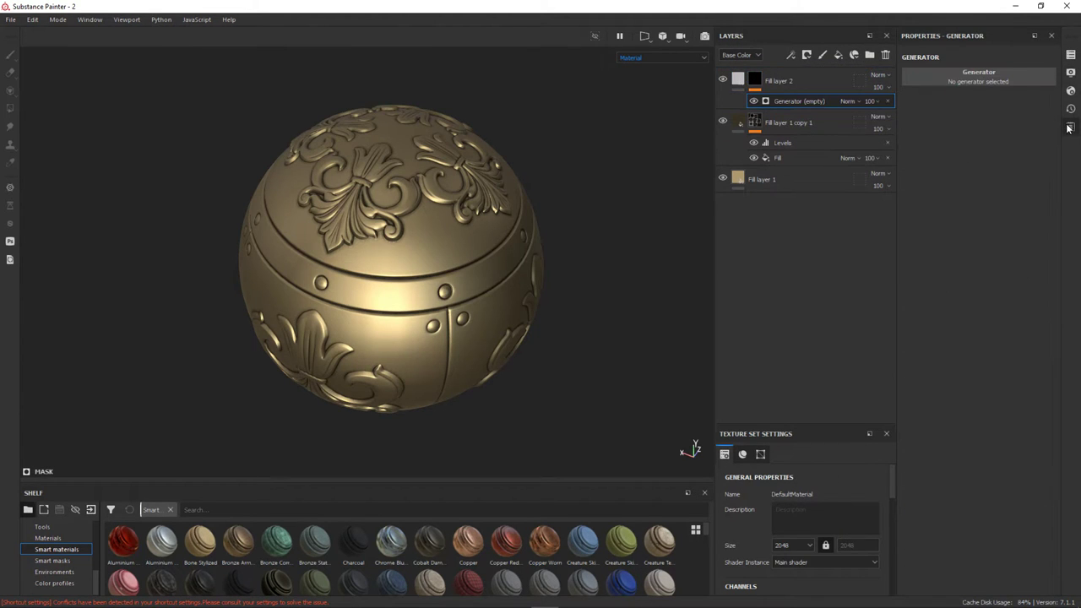
click(1019, 80)
click(1053, 120)
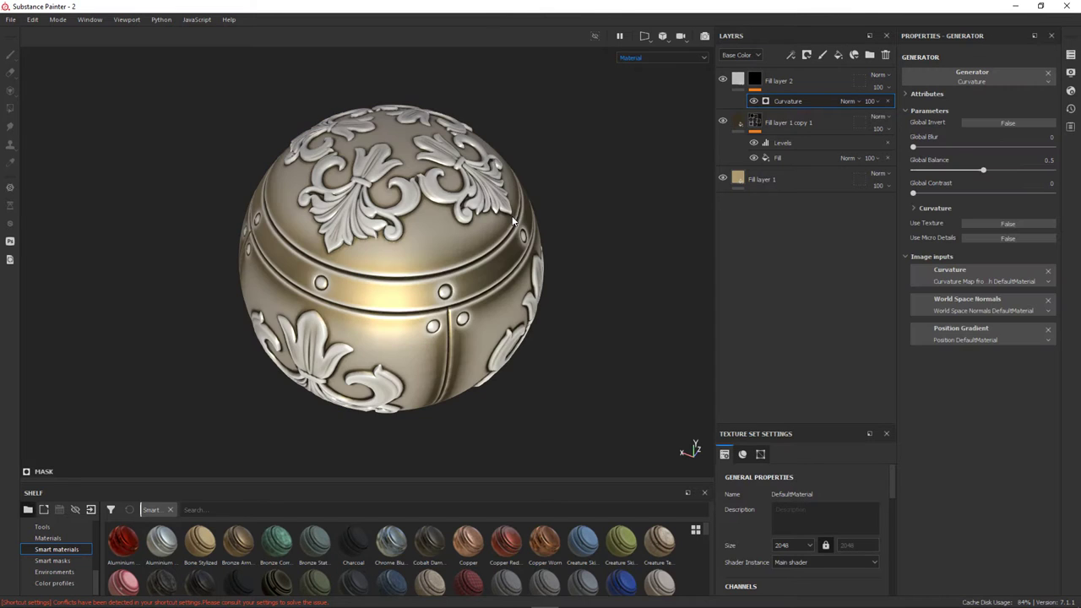
Step: Hide both gold layers and set Fill layer 2's base colour to dark grey #3a3a3a
click(723, 121)
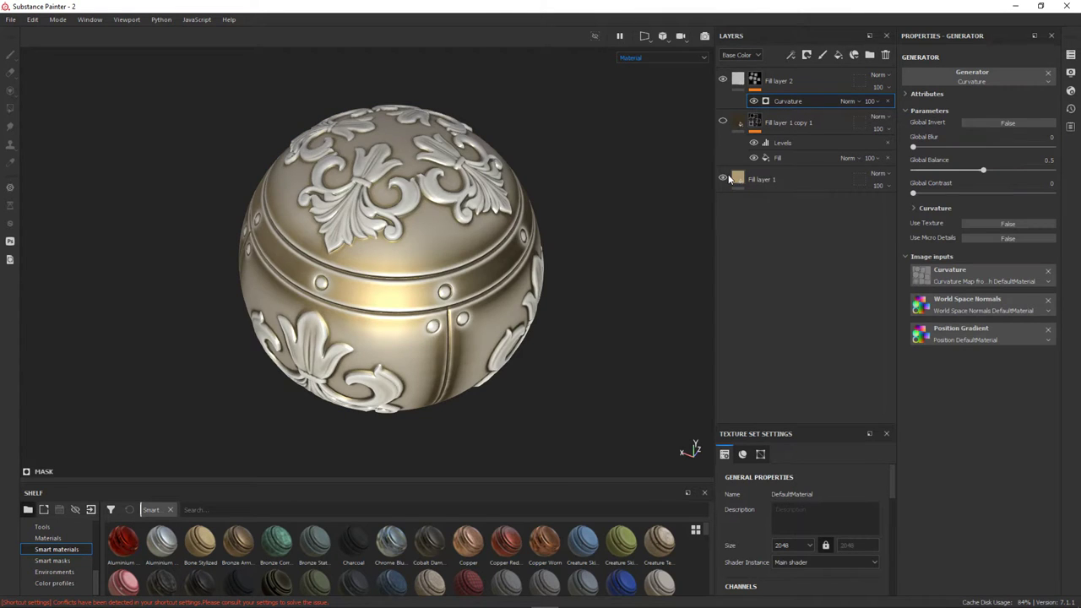
click(722, 179)
click(740, 84)
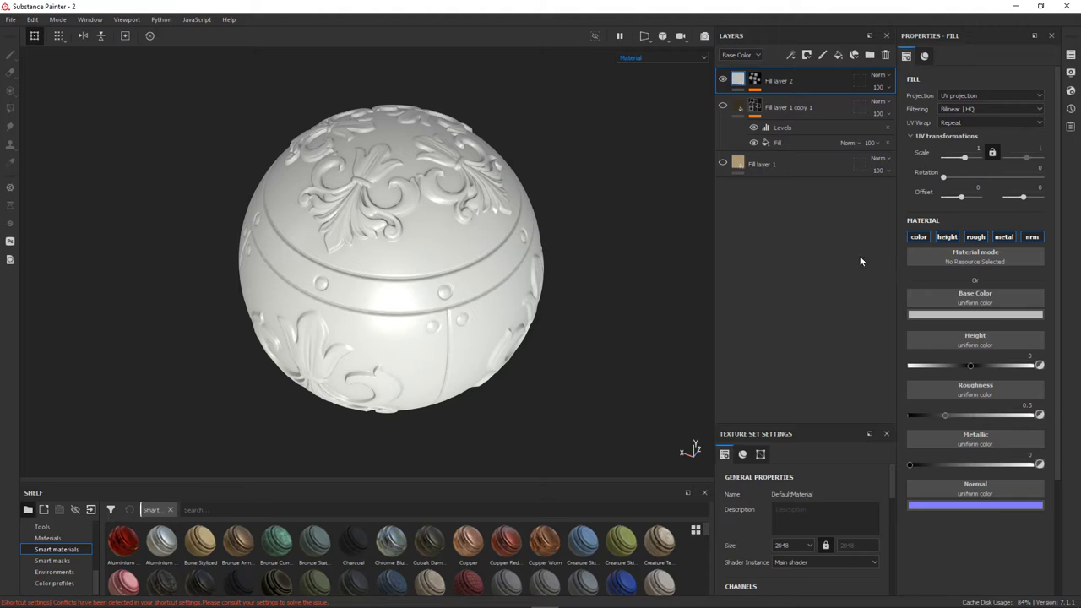
click(993, 313)
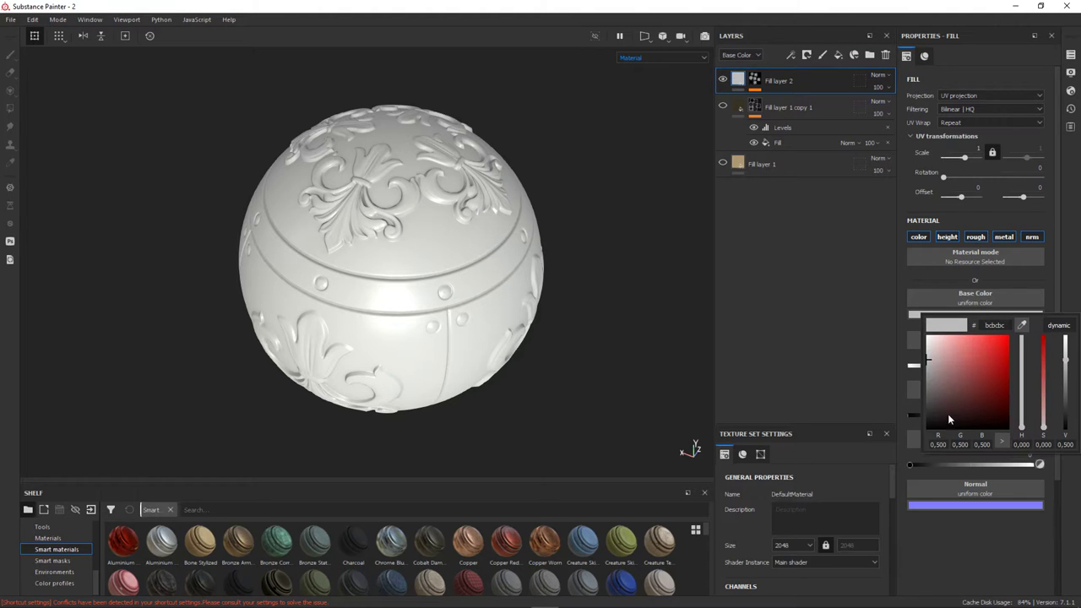
drag(1022, 429, 1025, 418)
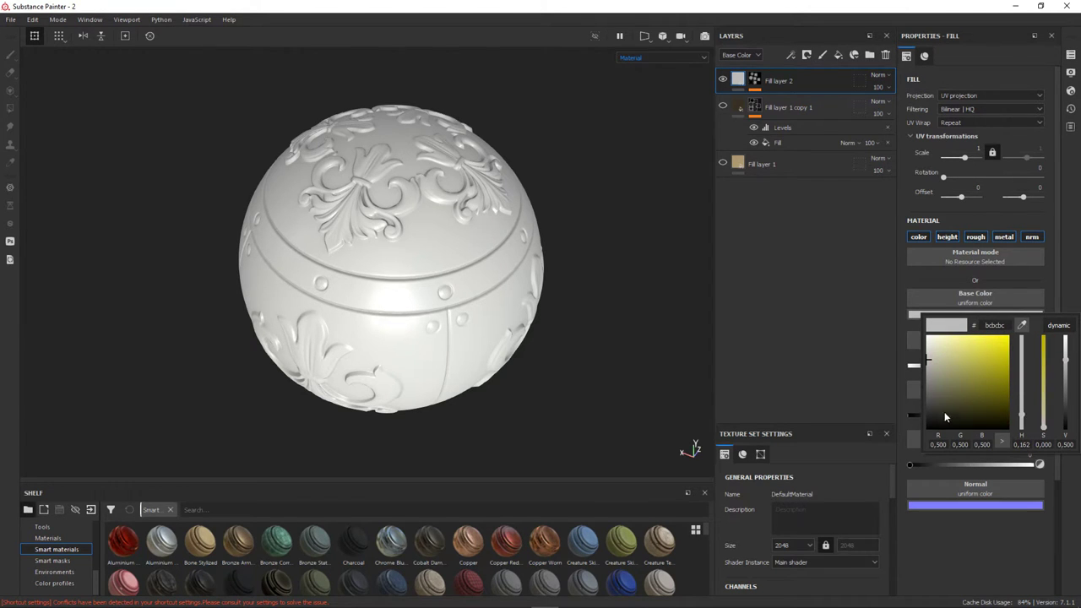
drag(946, 417, 885, 407)
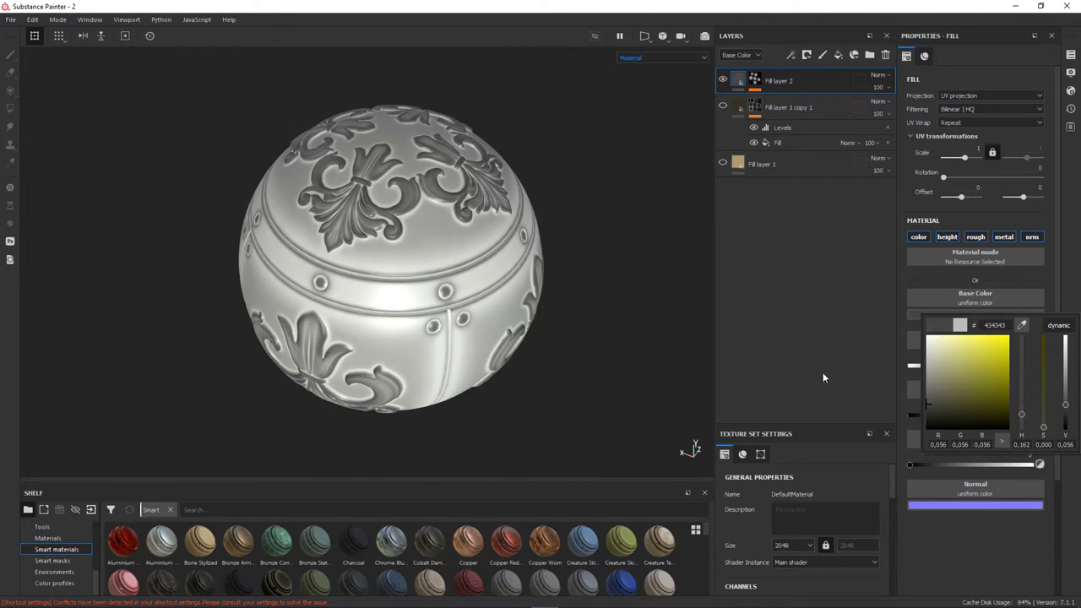
drag(926, 405, 911, 407)
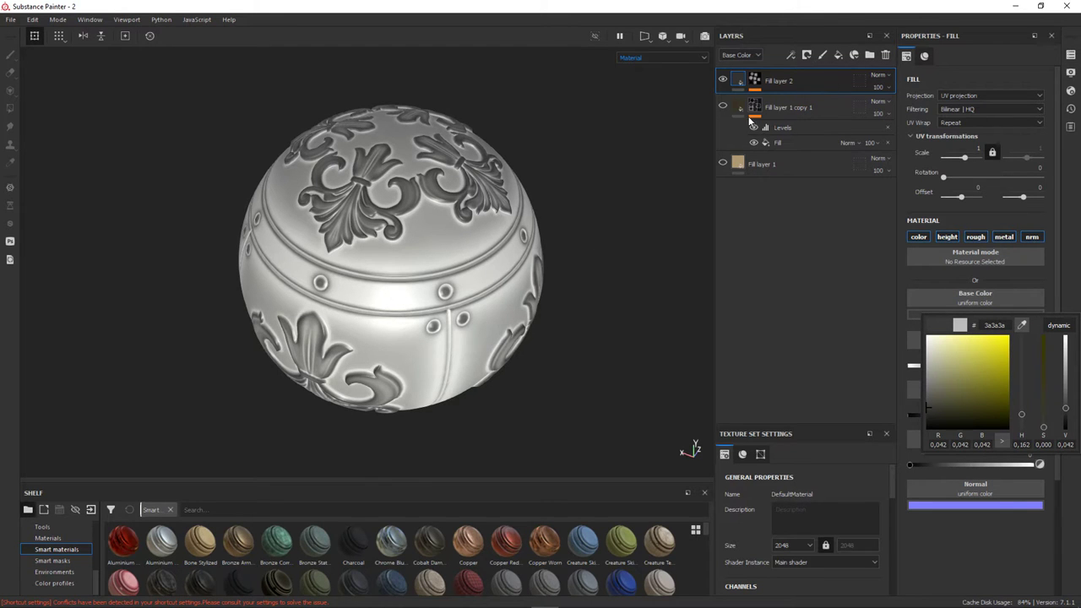
click(684, 217)
Step: Invert the Curvature generator mask and enable its texture blending
alt+drag(684, 217, 531, 297)
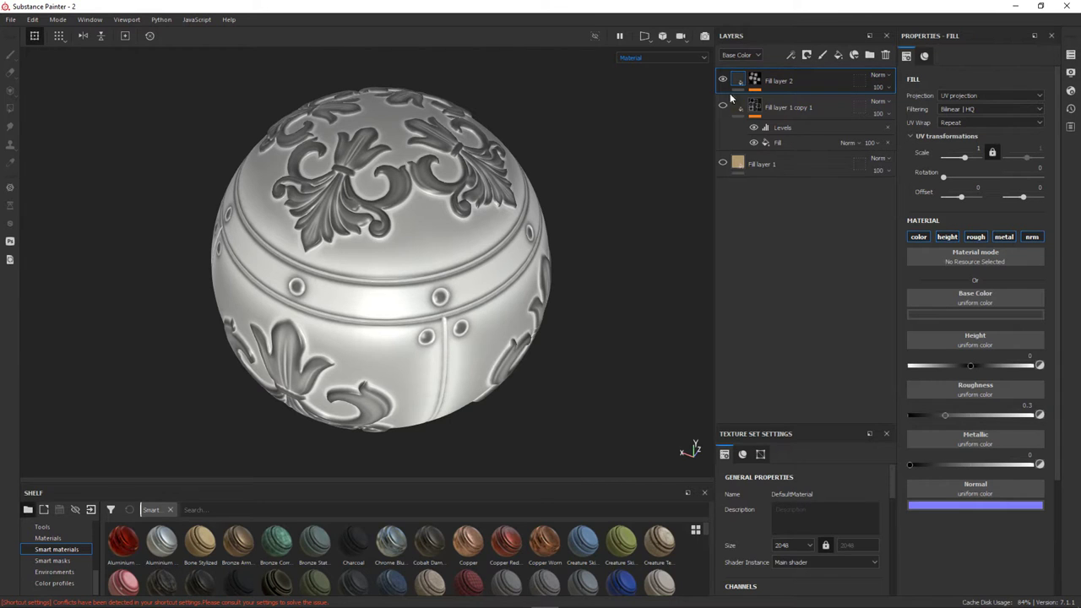
click(755, 81)
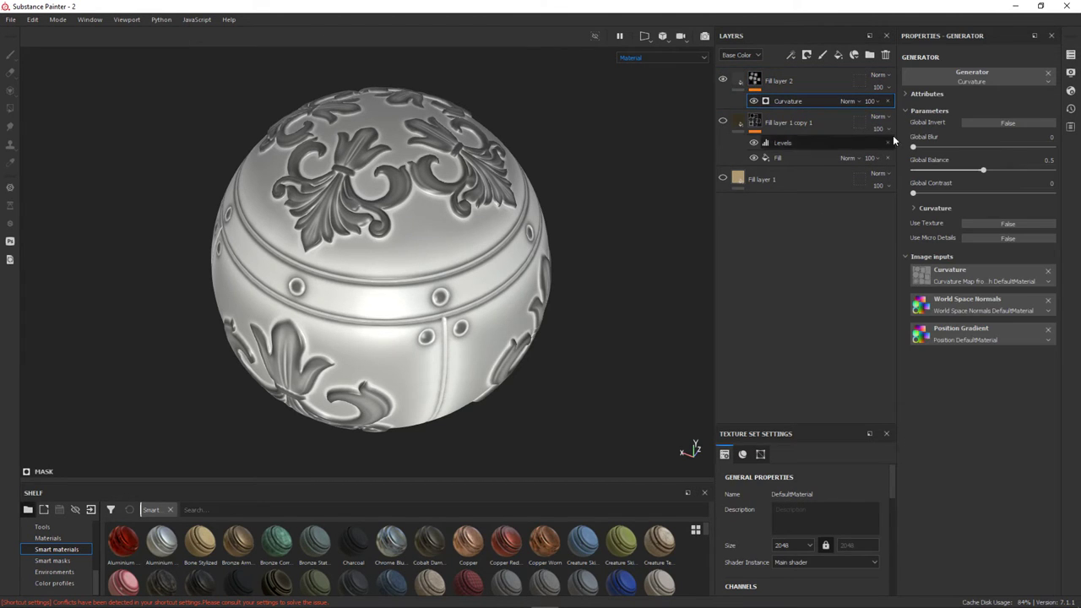
click(1006, 125)
mouse_move(600, 197)
alt+mouse_down()
mouse_move(578, 198)
mouse_move(622, 244)
alt+mouse_up()
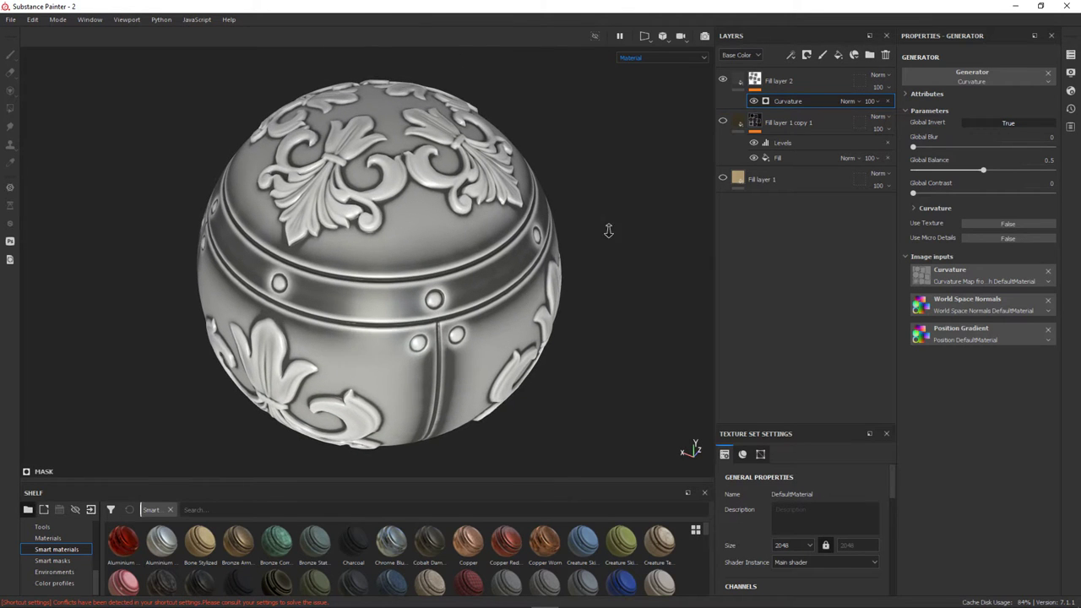
mouse_move(623, 197)
alt+mouse_down()
mouse_move(615, 211)
mouse_move(629, 185)
alt+mouse_up()
mouse_move(609, 234)
alt+mouse_down()
mouse_move(600, 246)
mouse_move(605, 234)
mouse_move(654, 256)
alt+mouse_up()
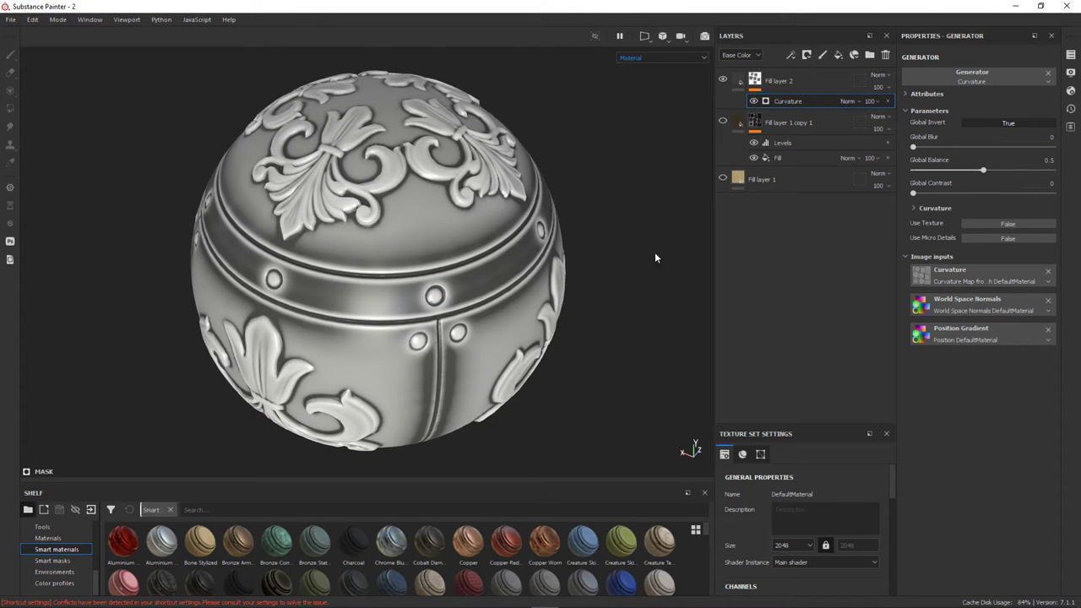
click(984, 224)
Step: Choose Grunge Map 001 as the Curvature generator's texture
click(962, 298)
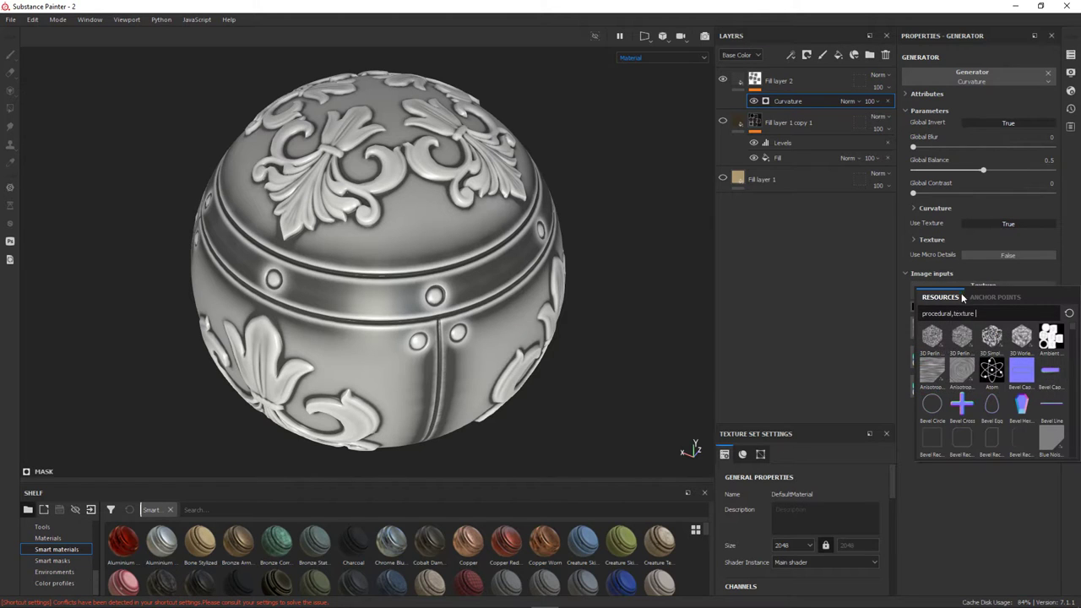
scroll(963, 384, down, 3)
scroll(971, 384, down, 3)
scroll(976, 384, down, 3)
scroll(976, 384, down, 3)
scroll(976, 384, down, 5)
scroll(978, 388, down, 3)
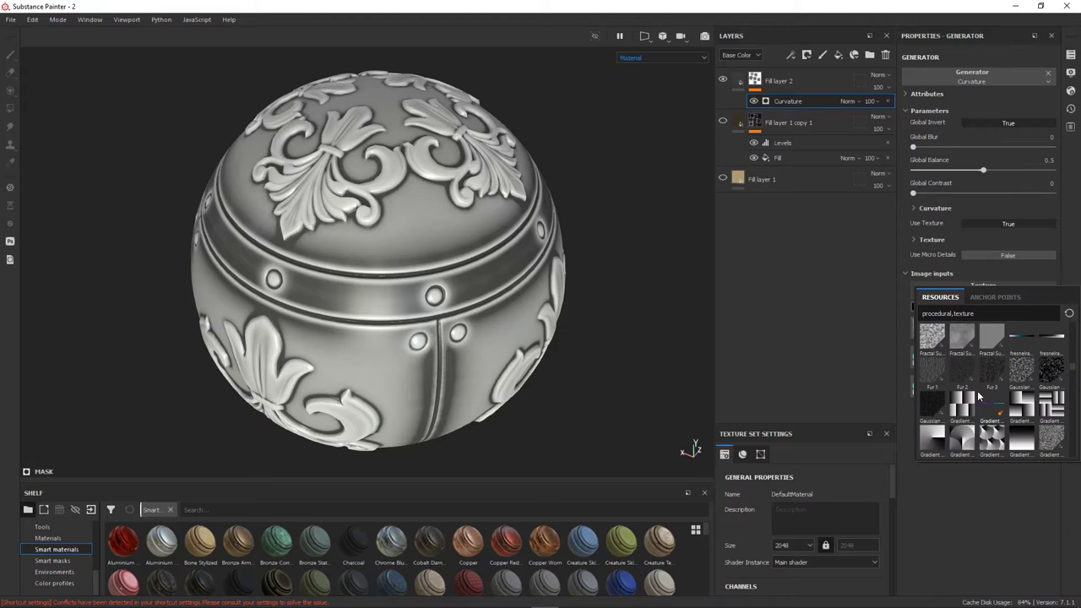
scroll(979, 391, down, 3)
scroll(983, 391, down, 3)
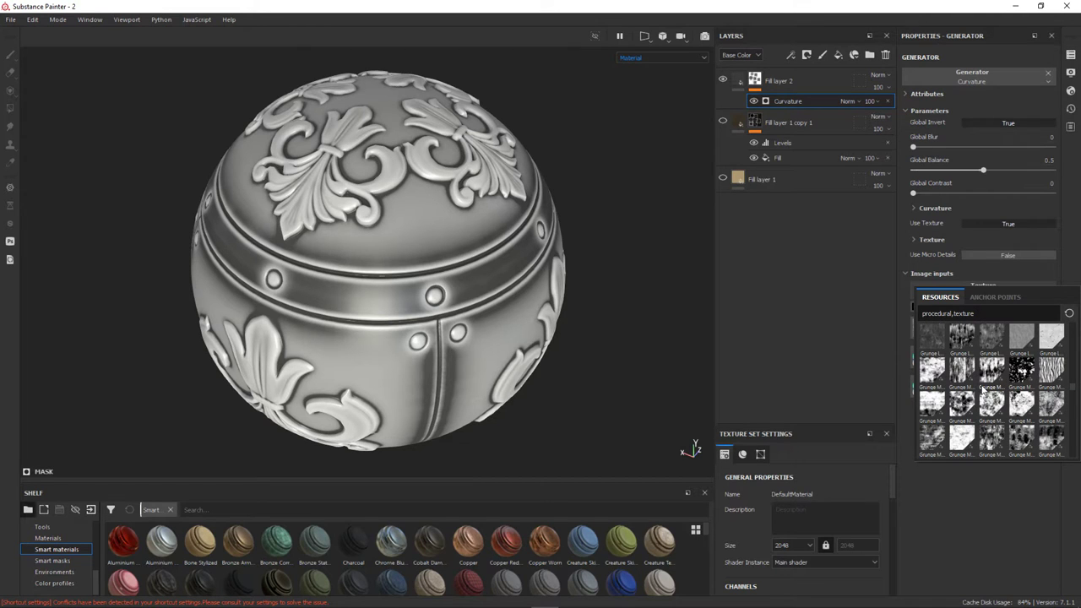
mouse_move(933, 369)
click(933, 370)
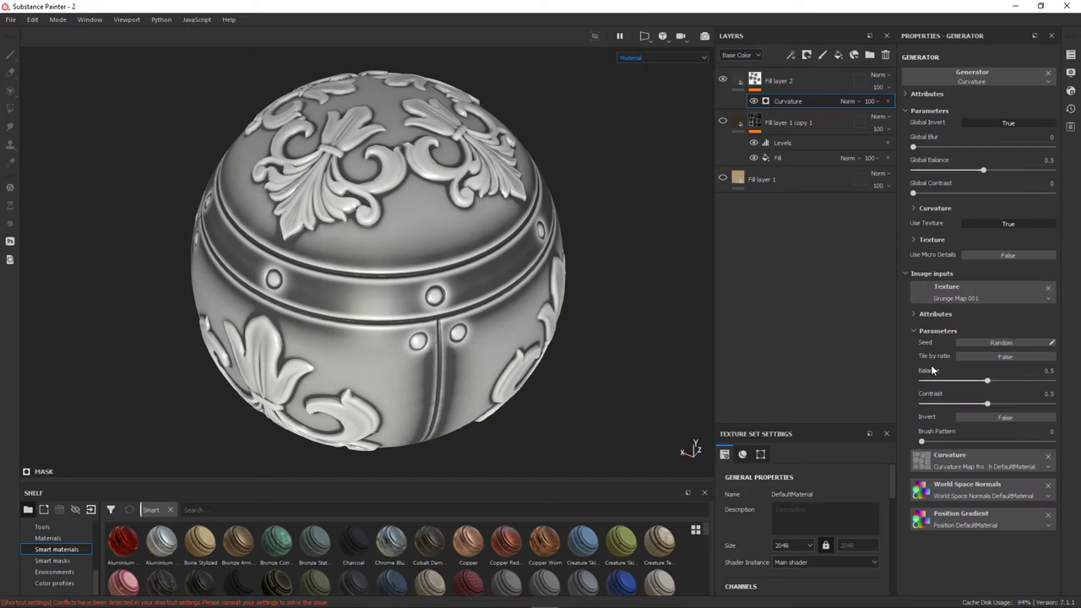
Step: Set the grunge texture opacity to 0.5 and check the wear on the sphere
click(912, 239)
mouse_move(922, 262)
mouse_down()
mouse_move(1029, 269)
mouse_move(984, 277)
mouse_up()
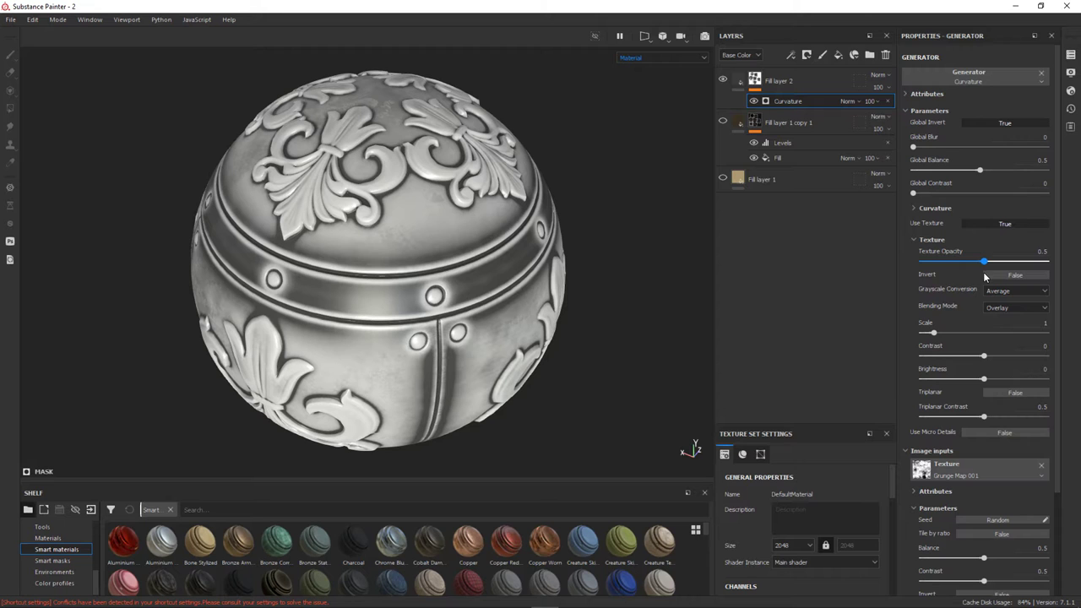
alt+drag(598, 282, 592, 296)
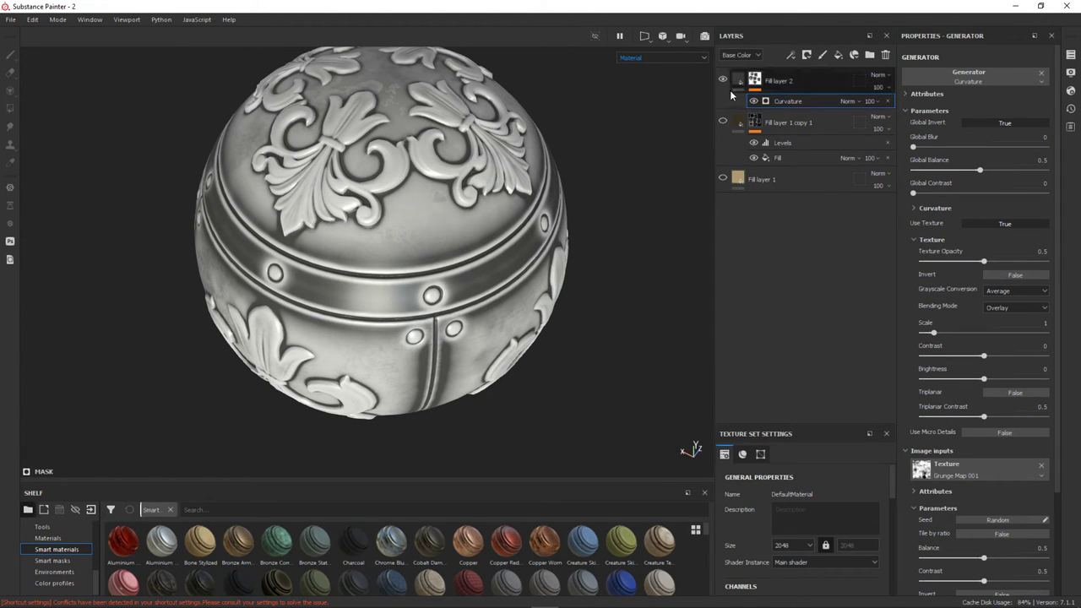
mouse_move(647, 140)
alt+mouse_down()
mouse_move(603, 144)
mouse_move(615, 144)
alt+mouse_up()
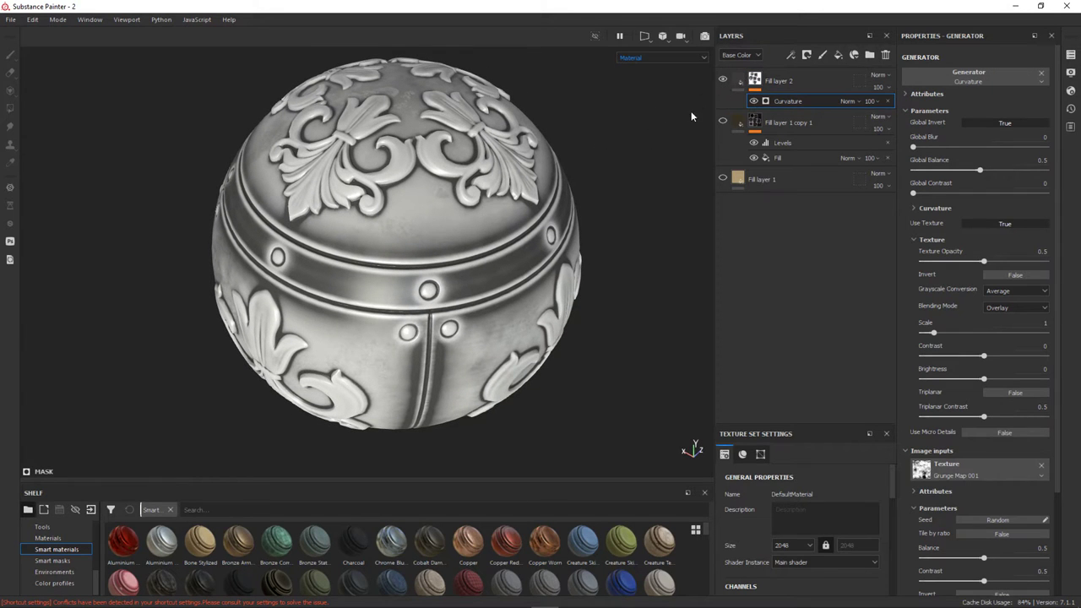
click(677, 57)
Step: Make the gold base fill layer visible again
click(677, 57)
click(722, 179)
click(722, 178)
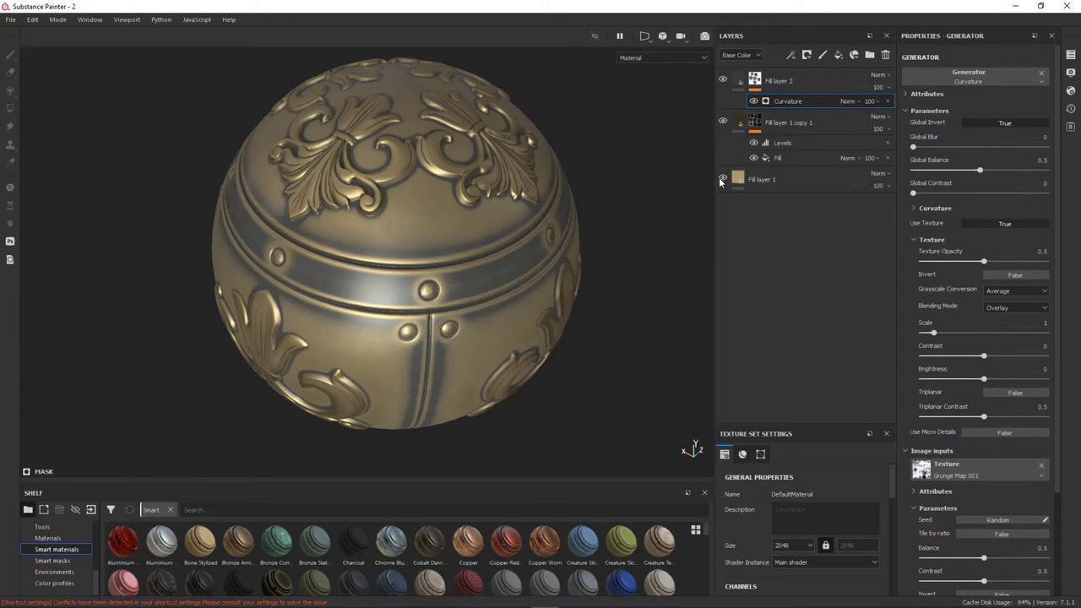
mouse_move(623, 220)
alt+mouse_down()
mouse_move(586, 193)
mouse_move(691, 91)
alt+mouse_up()
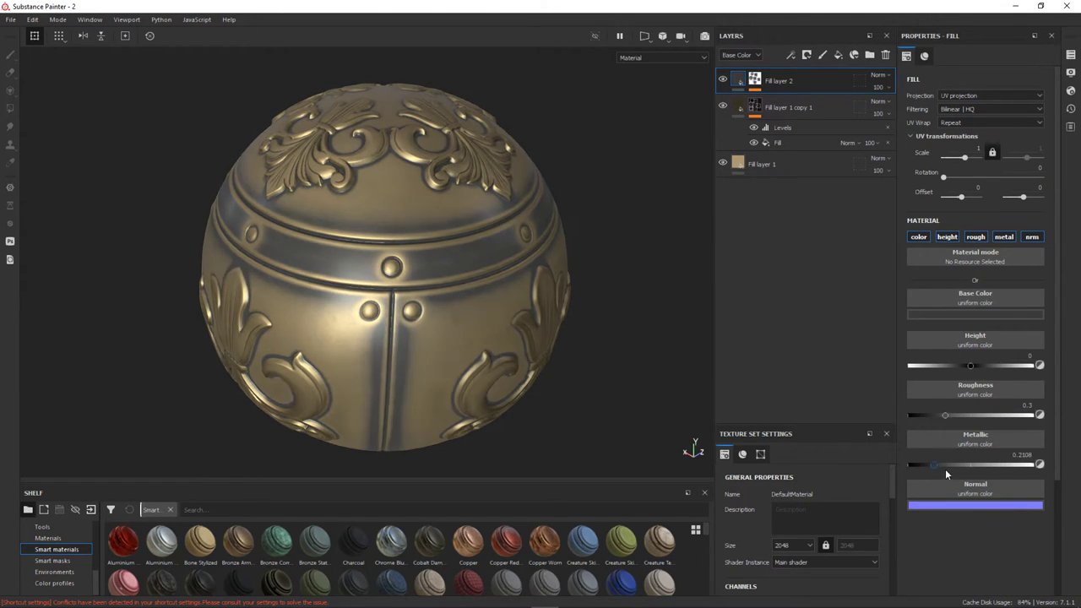
Step: Set Fill layer 2 to metallic 1 with roughness about 0.296
drag(934, 470, 1064, 465)
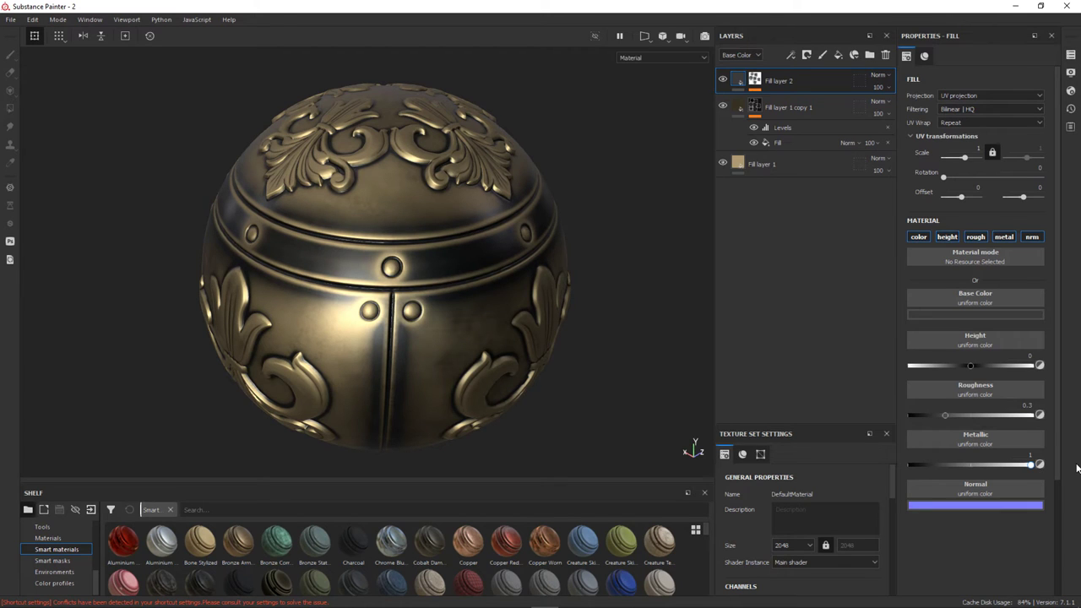
drag(946, 416, 944, 416)
mouse_move(749, 367)
alt+mouse_down()
mouse_move(642, 348)
mouse_move(617, 369)
mouse_move(633, 365)
alt+mouse_up()
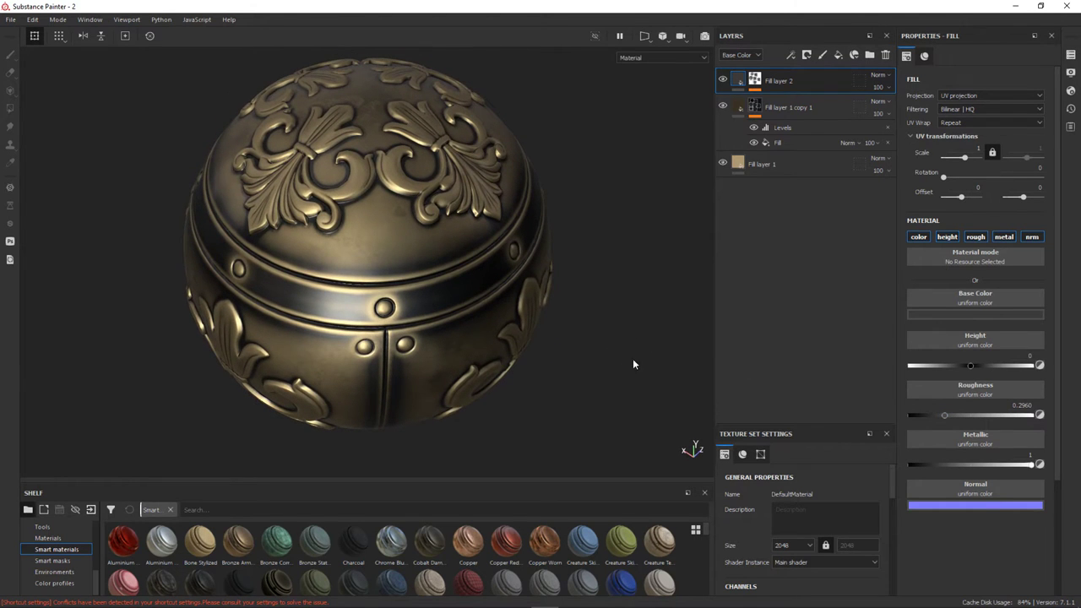
right_click(757, 80)
click(776, 106)
Step: Set the Curvature generator's global balance to 0.33 and global contrast to 0.07
click(787, 101)
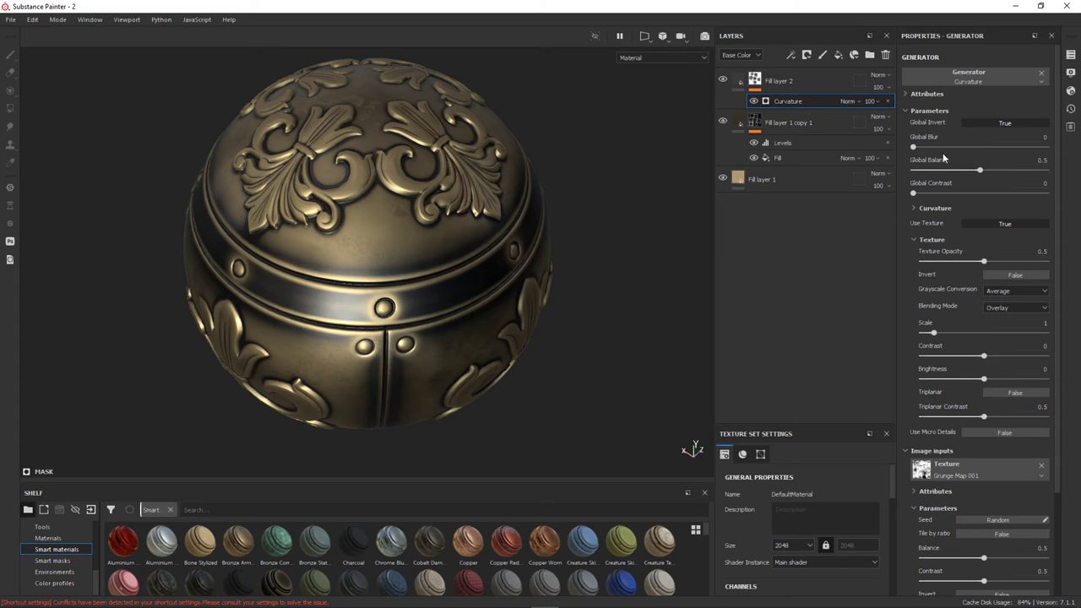
drag(983, 169, 956, 168)
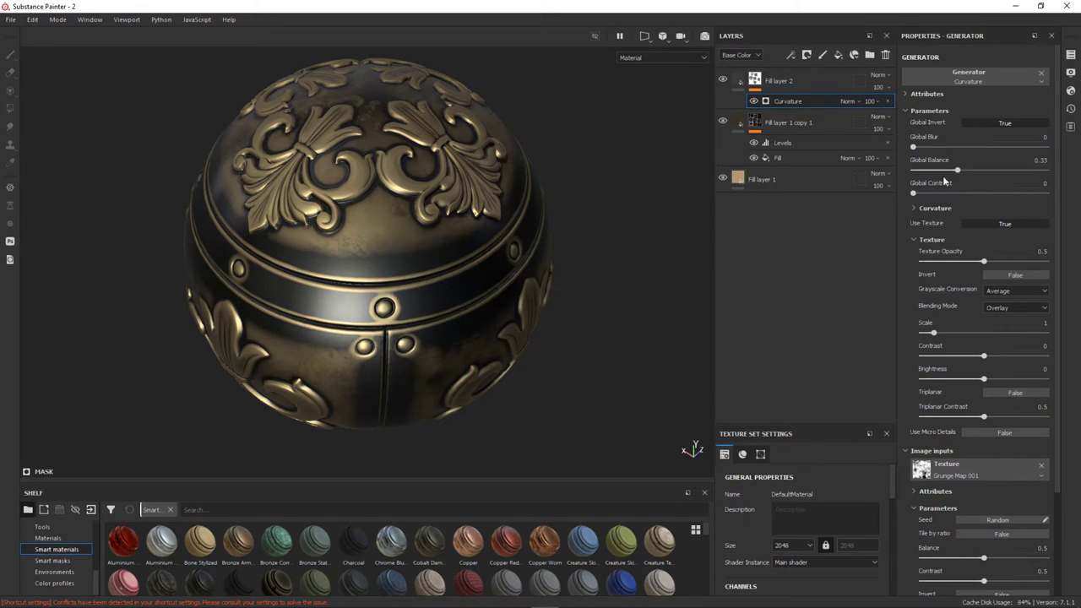
click(914, 194)
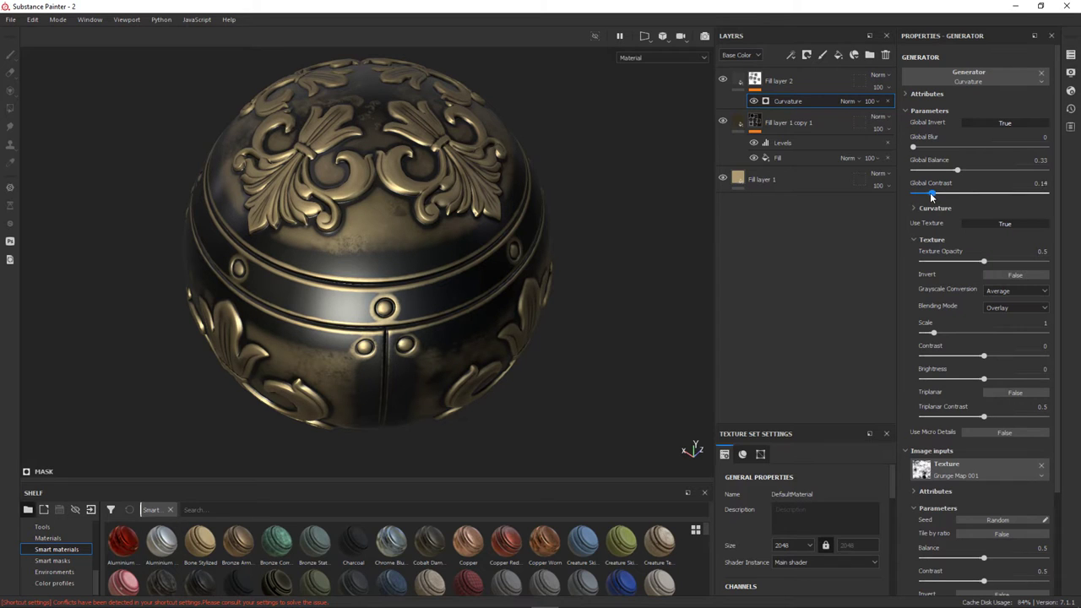
drag(929, 193, 922, 193)
click(913, 147)
Step: Zero Large, Big and Huge curvature; set Medium 0.6, Fine 0.84, Brightness 0.33
click(913, 208)
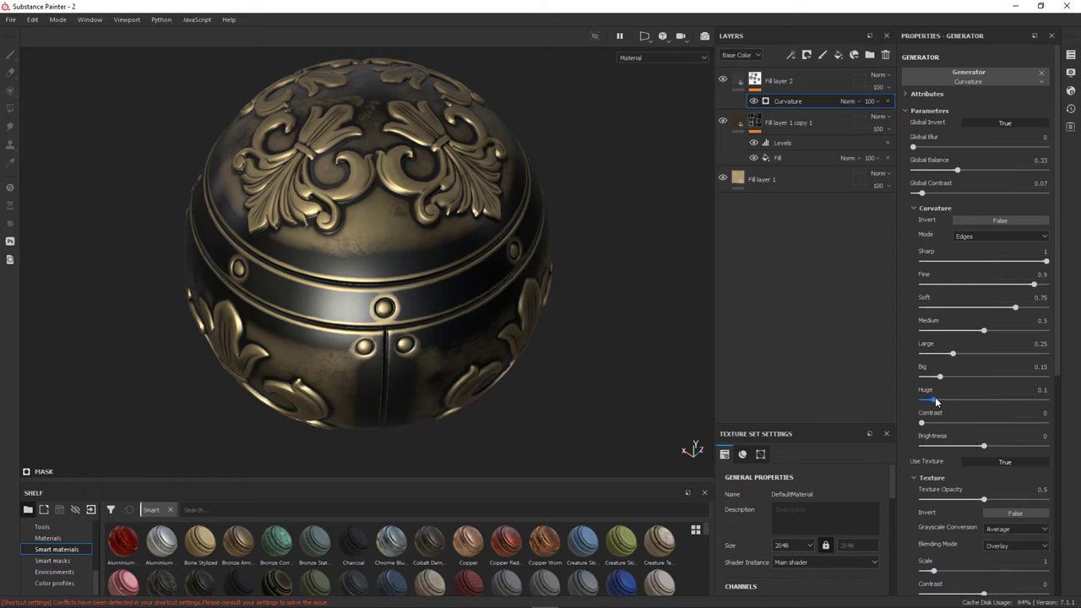
drag(934, 400, 909, 405)
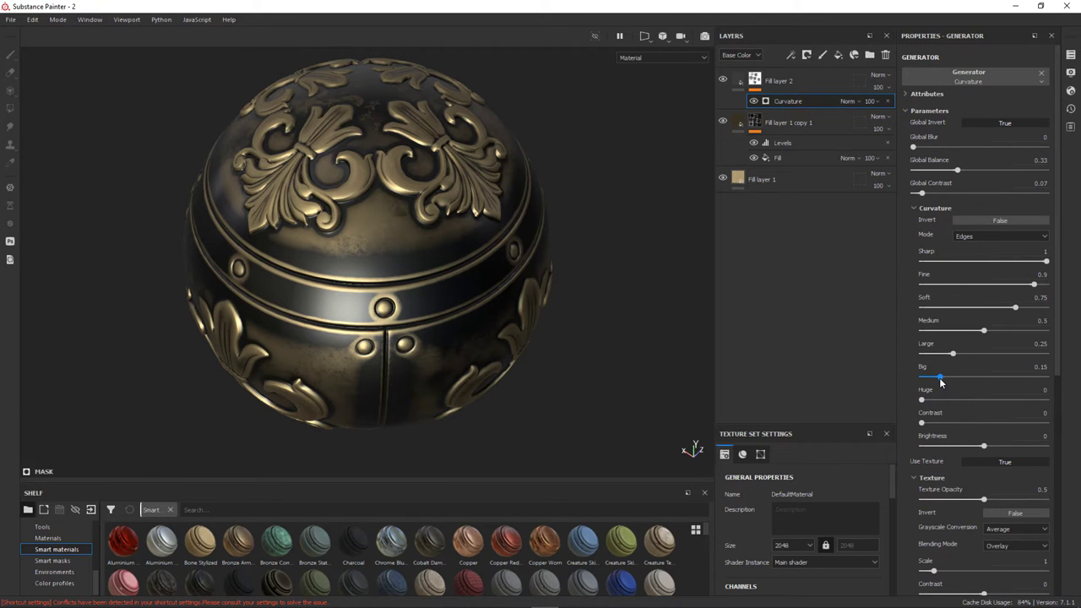
drag(943, 381, 898, 362)
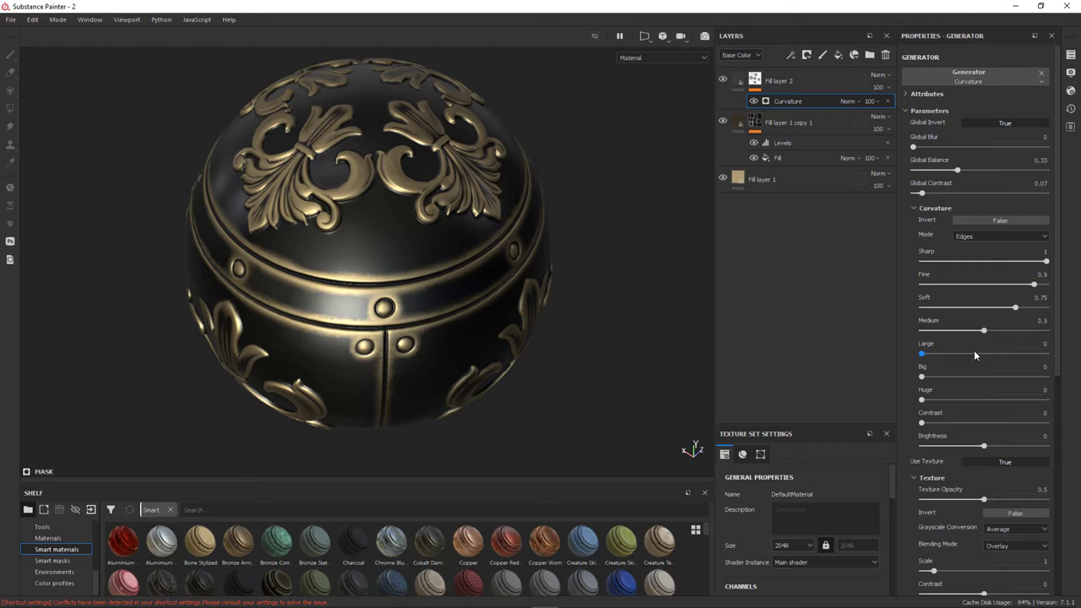
drag(984, 332, 996, 334)
mouse_move(1027, 288)
mouse_down()
mouse_move(953, 288)
mouse_move(1014, 291)
mouse_up()
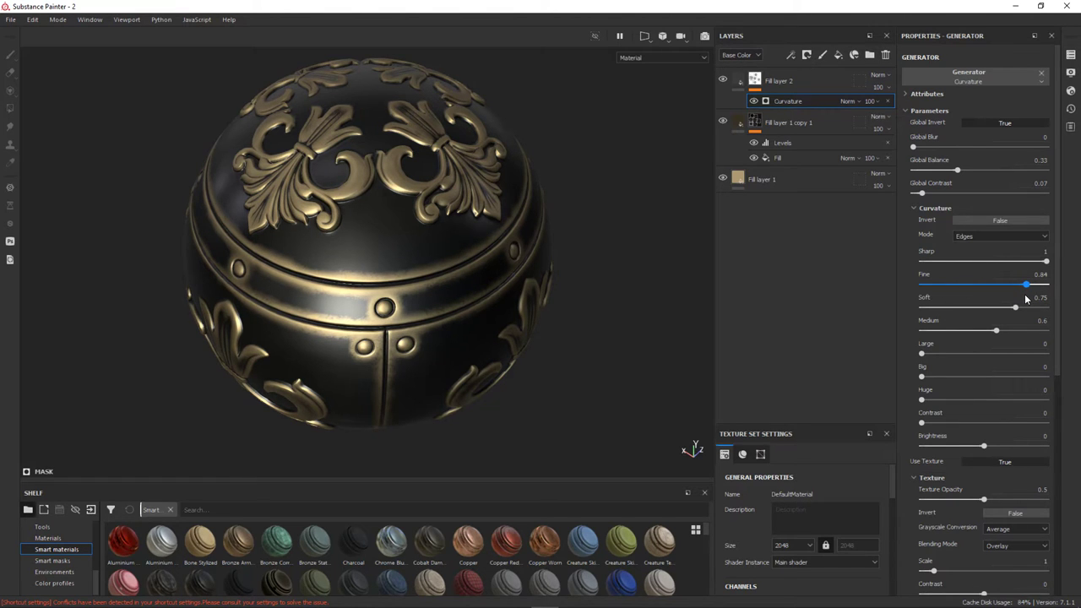
drag(983, 446, 1004, 455)
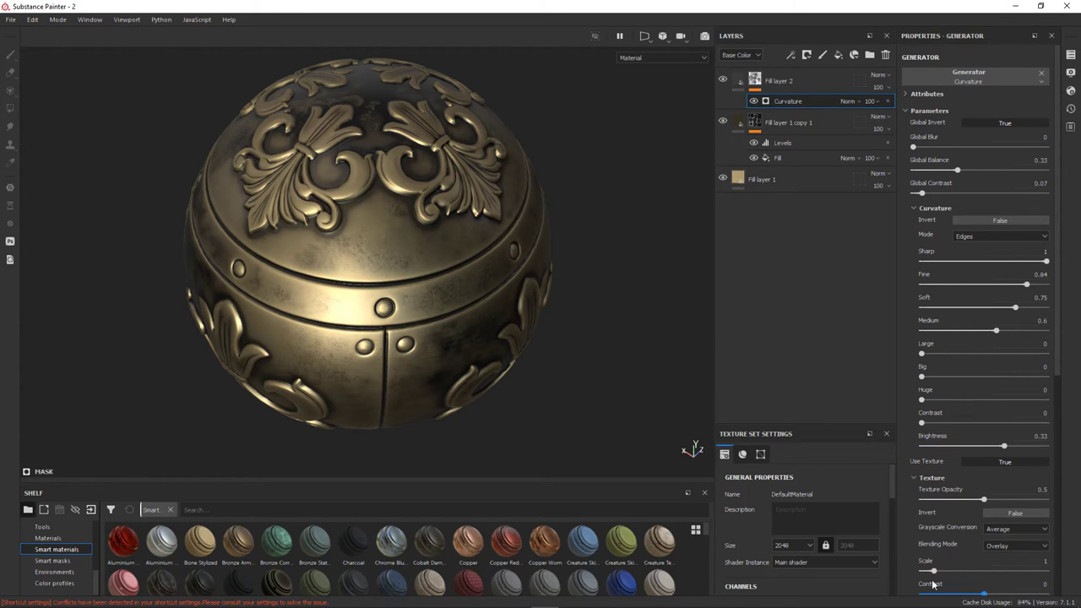
Step: Set grunge texture scale to 1.19, Medium curvature to 0.14 and Soft curvature to 0.28
drag(934, 576, 936, 576)
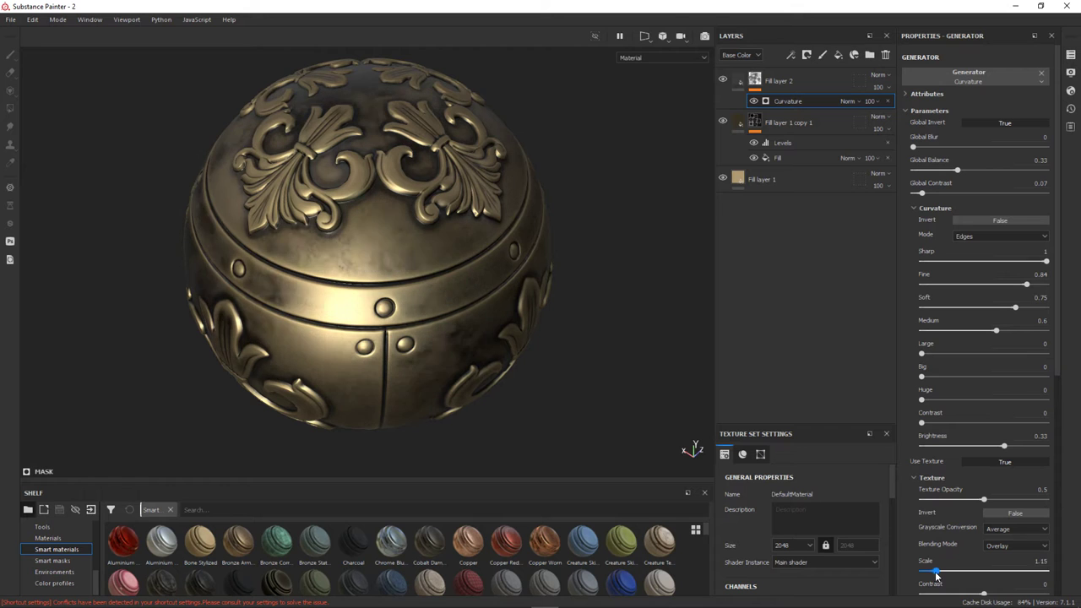
mouse_move(555, 326)
alt+mouse_down()
mouse_move(379, 199)
mouse_move(430, 288)
mouse_move(512, 313)
mouse_move(332, 161)
mouse_move(441, 321)
mouse_move(489, 324)
alt+mouse_up()
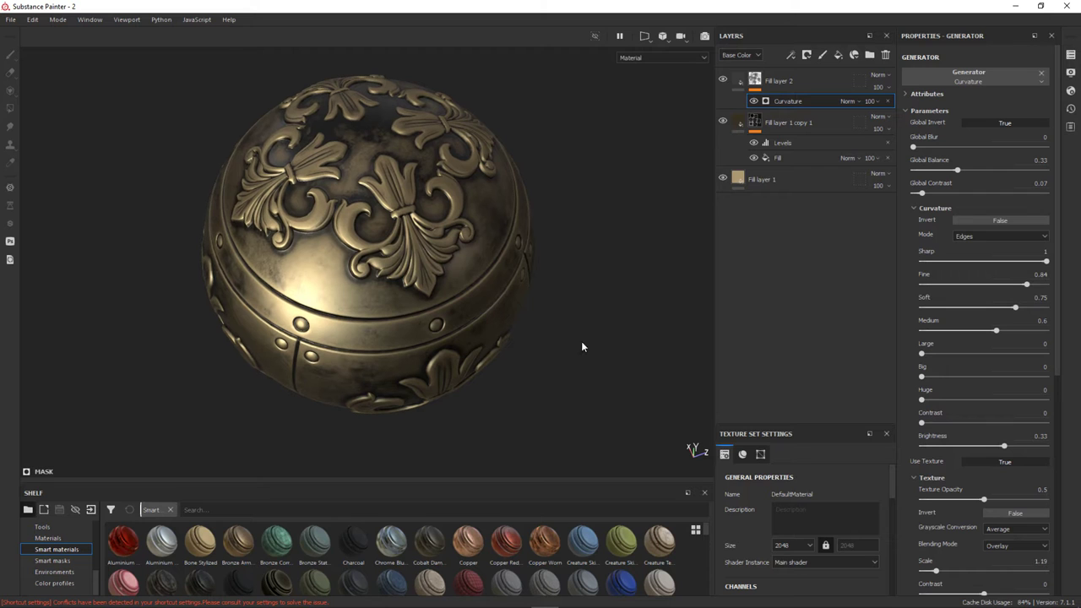
drag(997, 334, 936, 342)
mouse_move(591, 278)
alt+mouse_down()
mouse_move(309, 229)
mouse_move(444, 174)
mouse_move(511, 279)
mouse_move(371, 216)
alt+mouse_up()
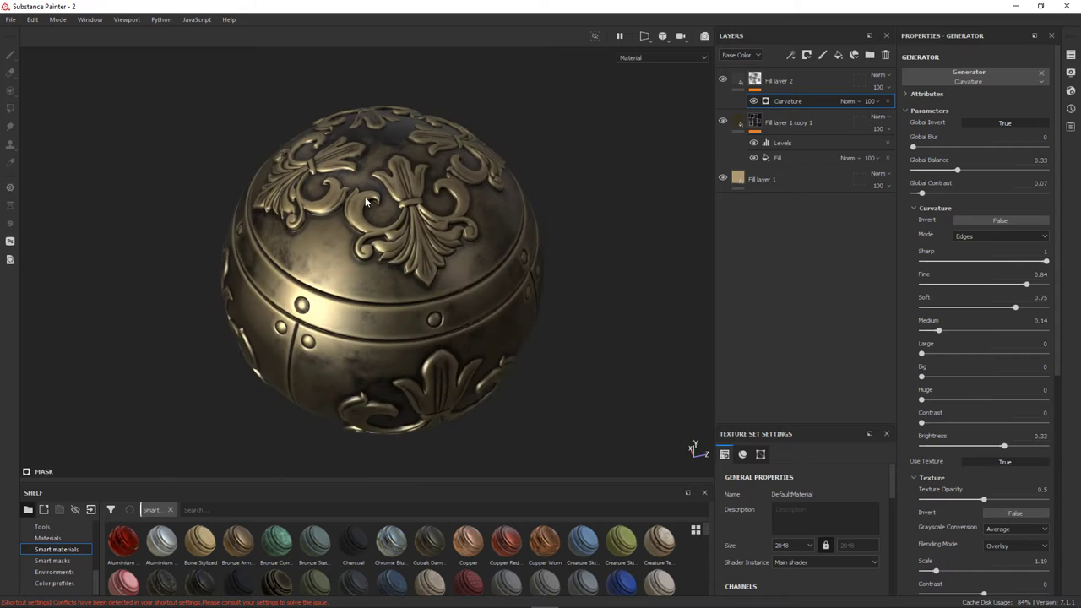
alt+right_drag(371, 217, 623, 332)
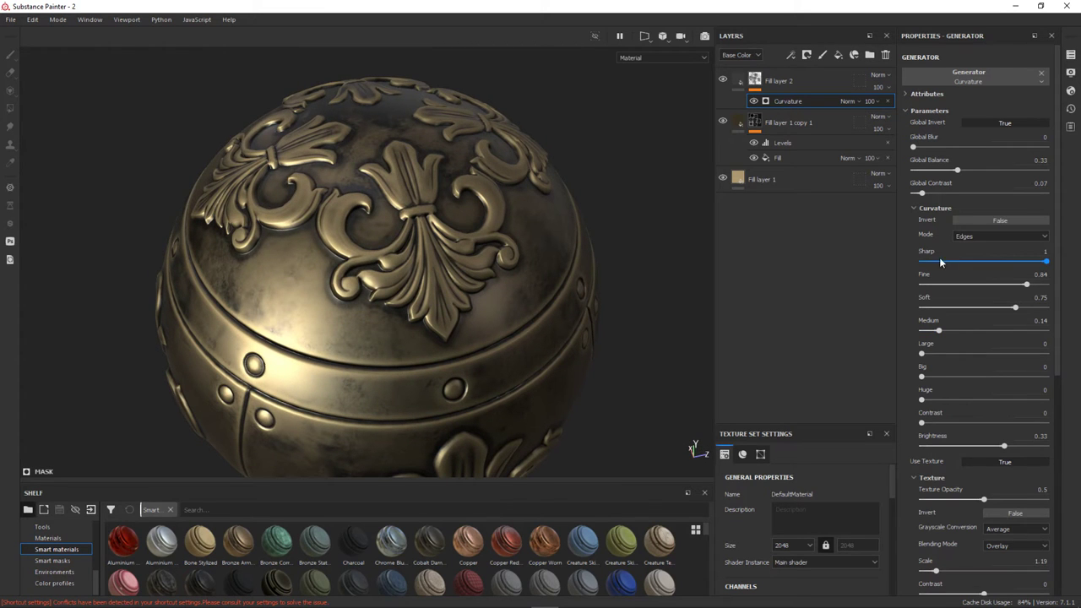
mouse_move(1014, 307)
mouse_down()
mouse_move(930, 307)
mouse_move(961, 338)
mouse_up()
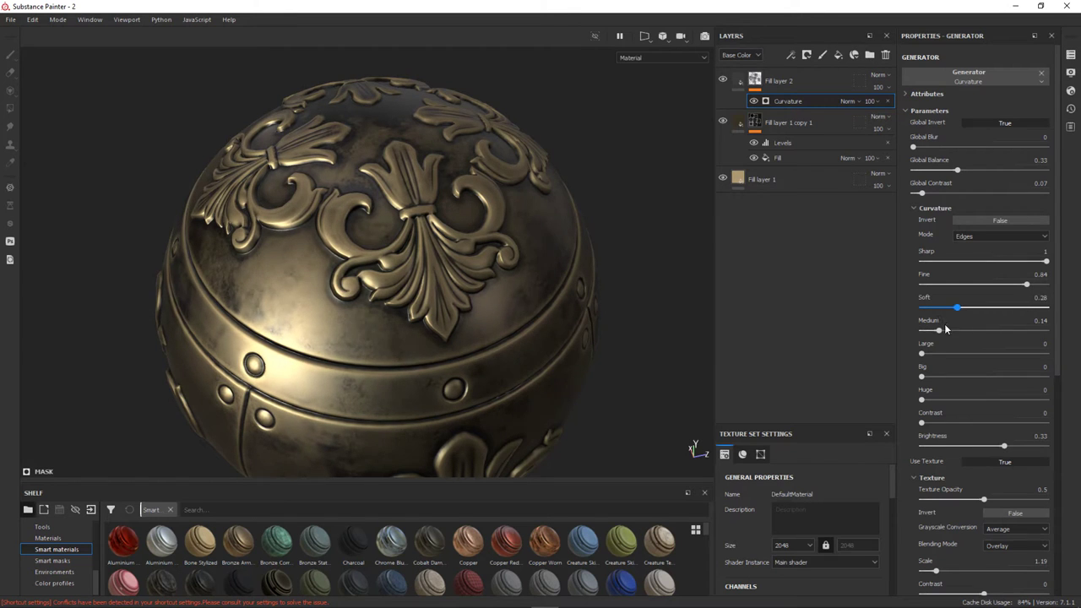
Step: Set Fine curvature to 0.45 and Soft to 0.43 in Base Color view, then return to Material
click(679, 57)
click(647, 90)
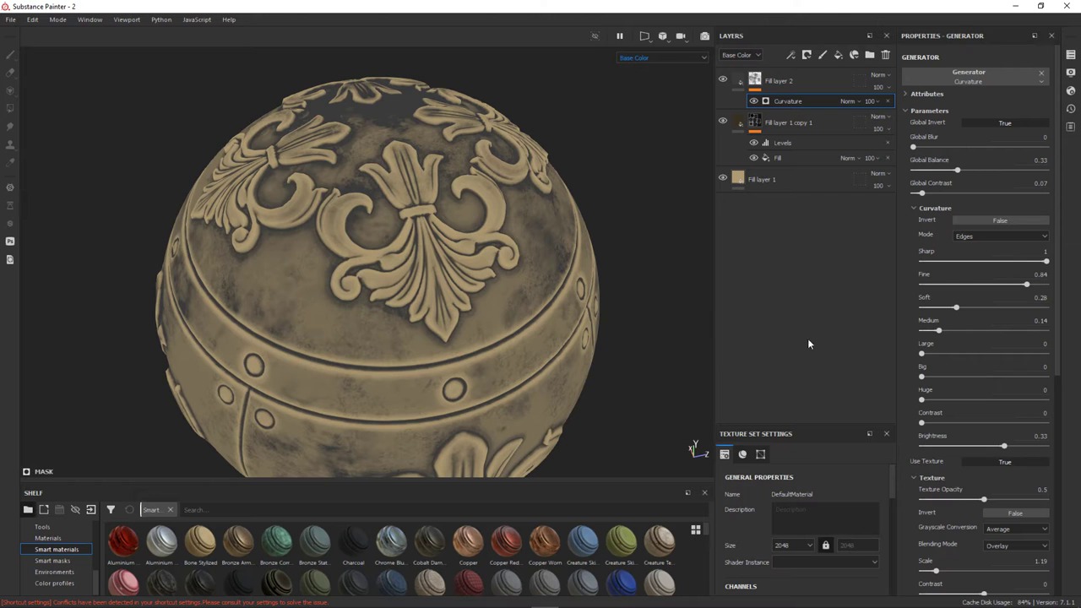
mouse_move(955, 310)
mouse_down()
mouse_move(893, 320)
mouse_move(977, 319)
mouse_move(927, 289)
mouse_up()
click(666, 58)
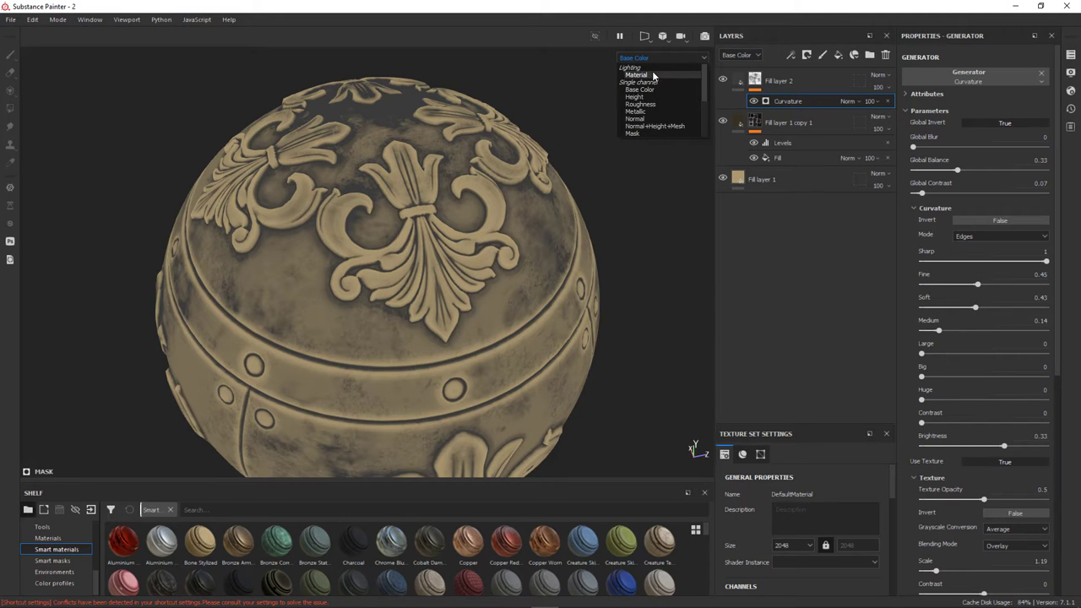
click(653, 76)
scroll(530, 261, down, 3)
Step: Raise the curvature mask brightness to 0.36 and inspect the top ornament
mouse_move(353, 260)
alt+mouse_down()
mouse_move(329, 263)
mouse_move(560, 348)
alt+mouse_up()
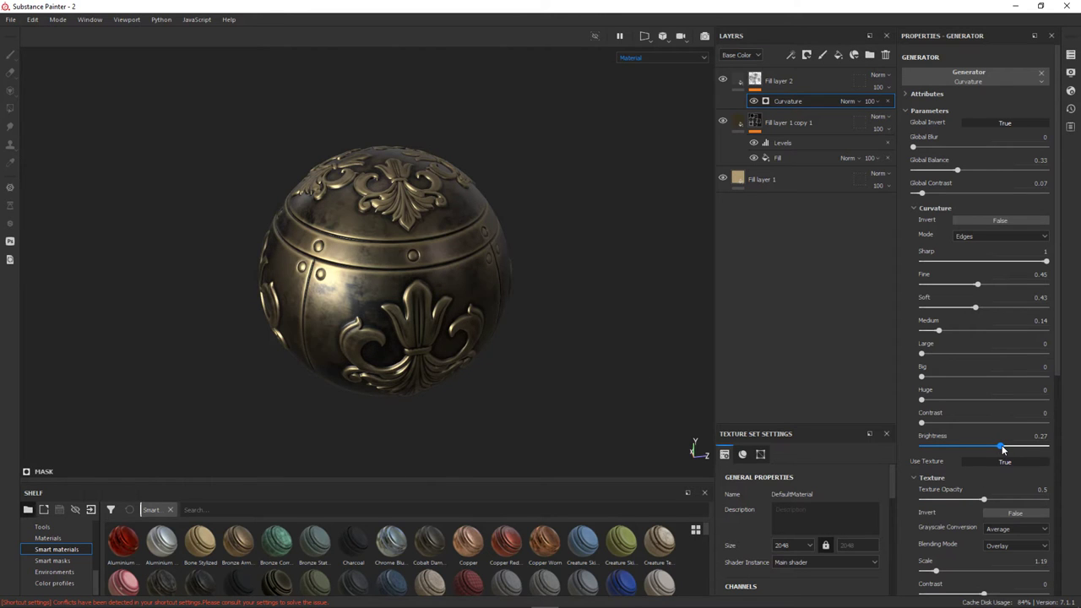
drag(1005, 450, 1007, 450)
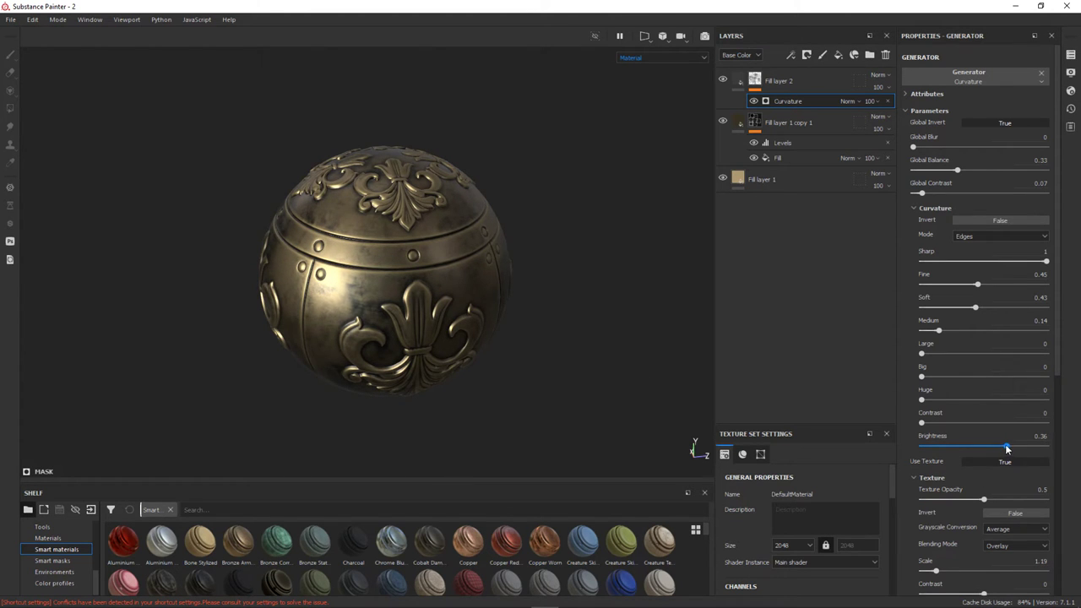
alt+drag(355, 253, 335, 260)
mouse_move(590, 315)
alt+mouse_down()
mouse_move(483, 230)
mouse_move(511, 284)
alt+mouse_up()
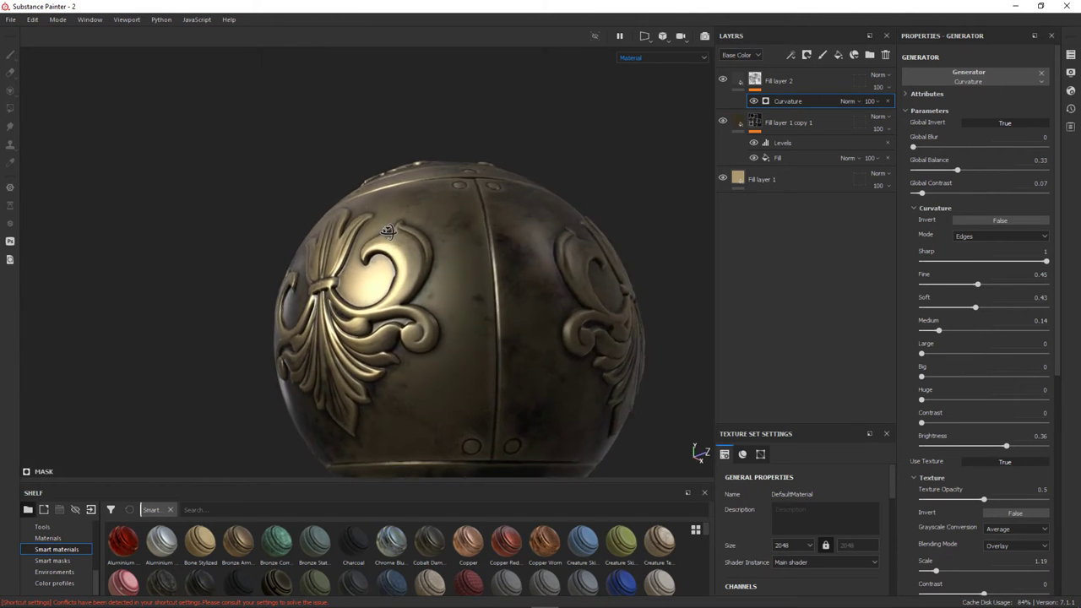
alt+right_drag(511, 283, 543, 309)
mouse_move(543, 309)
alt+mouse_down()
mouse_move(501, 357)
mouse_move(521, 355)
mouse_move(523, 374)
mouse_move(513, 339)
alt+mouse_up()
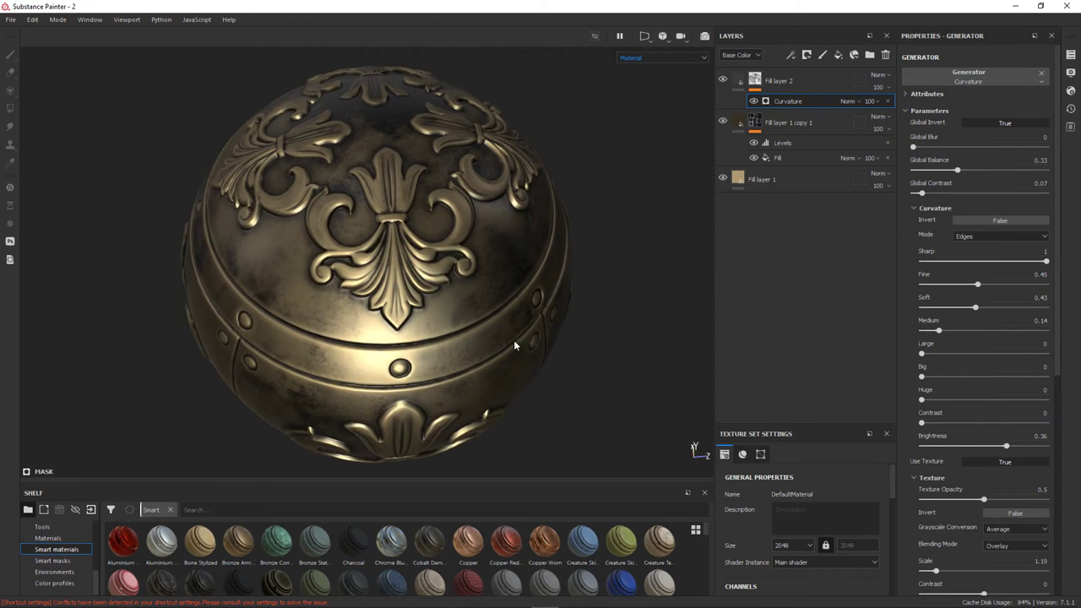
mouse_move(513, 339)
alt+right_down()
mouse_move(535, 430)
mouse_move(493, 350)
alt+right_up()
alt+drag(493, 350, 529, 370)
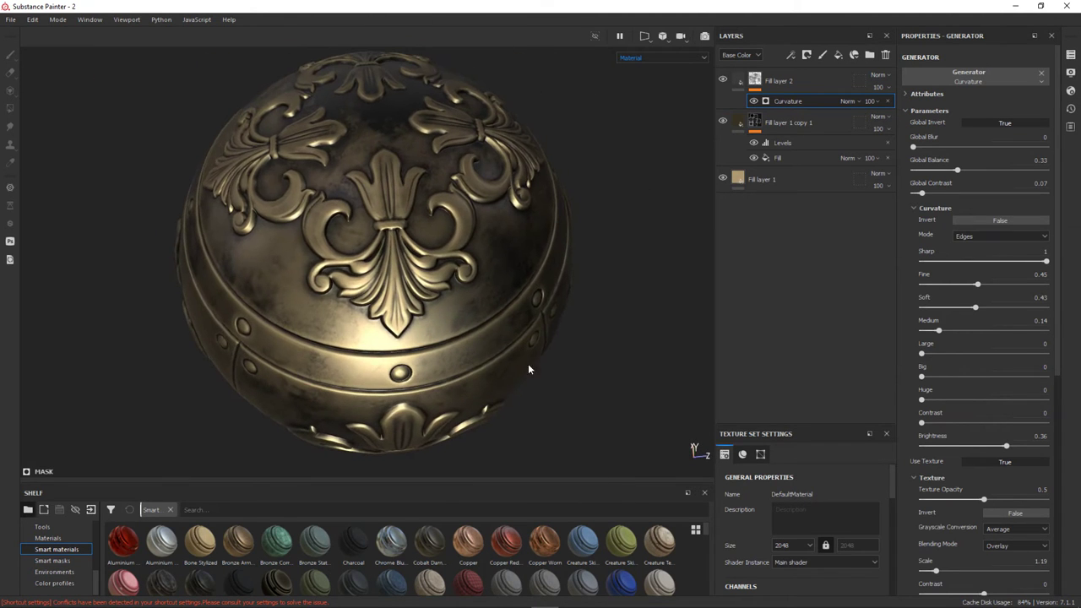
Step: Randomise the grunge map seed twice for a new wear pattern
scroll(943, 533, down, 1)
scroll(941, 544, down, 2)
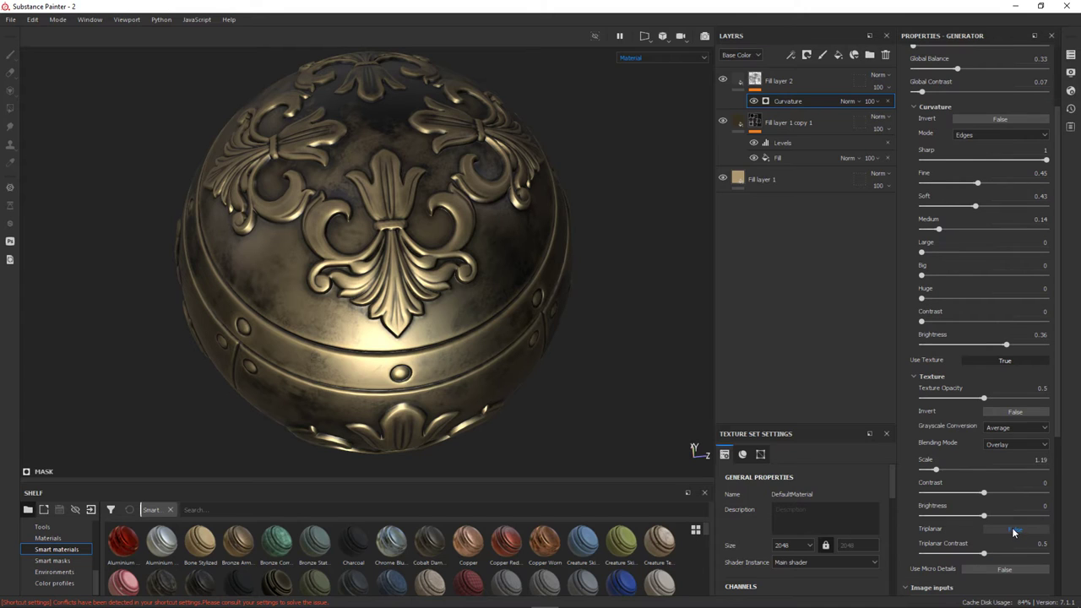
scroll(963, 551, down, 1)
click(929, 554)
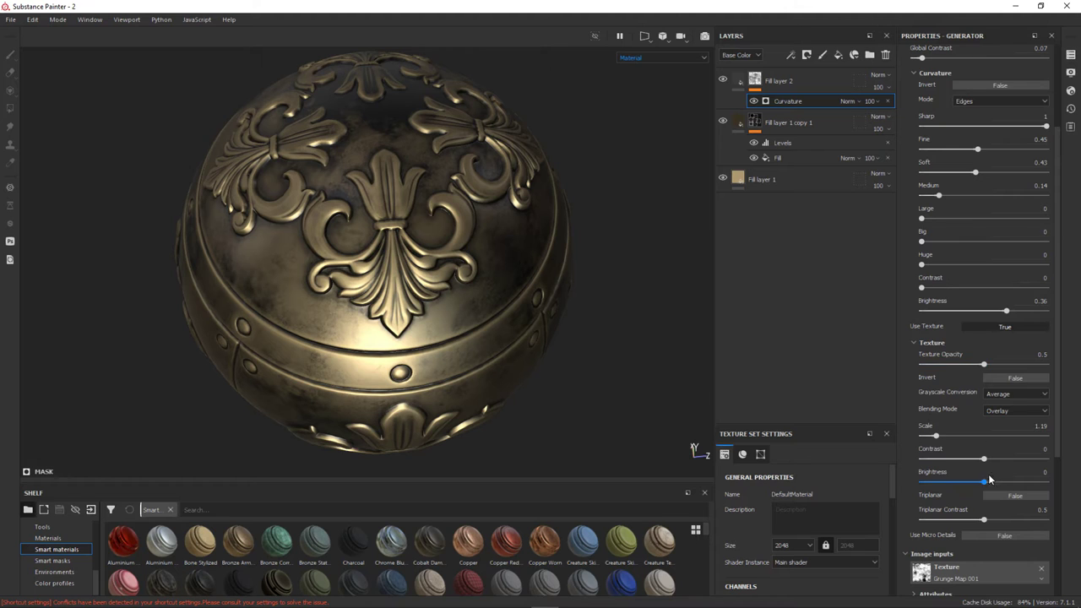
scroll(989, 479, down, 2)
scroll(944, 499, down, 2)
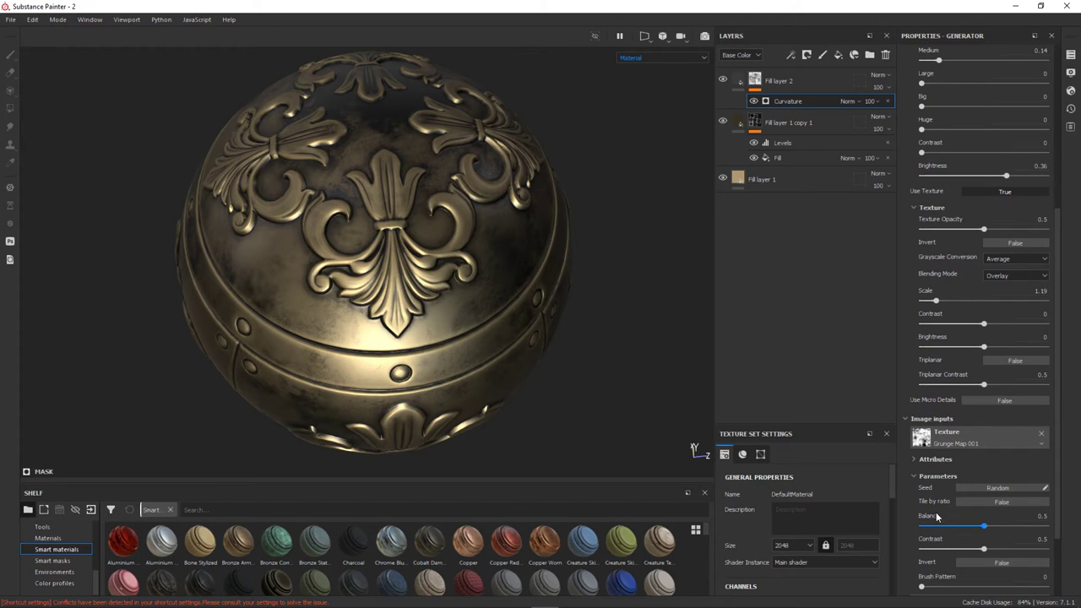
click(989, 487)
click(989, 486)
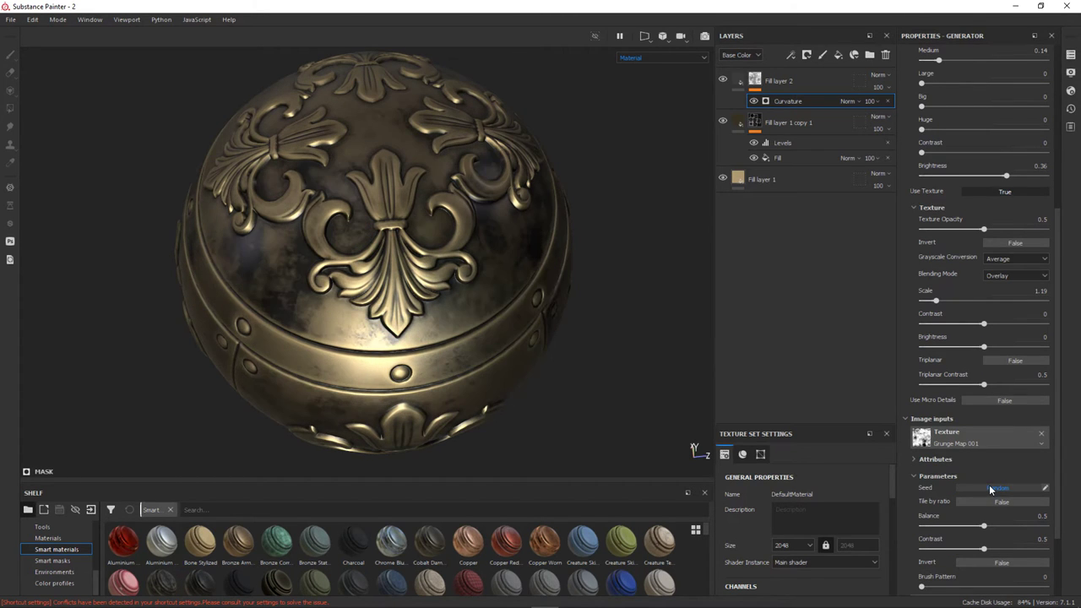
mouse_move(363, 363)
alt+mouse_down()
mouse_move(525, 309)
mouse_move(622, 309)
mouse_move(505, 327)
mouse_move(515, 441)
mouse_move(518, 379)
mouse_move(530, 397)
mouse_move(494, 322)
mouse_move(458, 315)
mouse_move(490, 270)
alt+mouse_up()
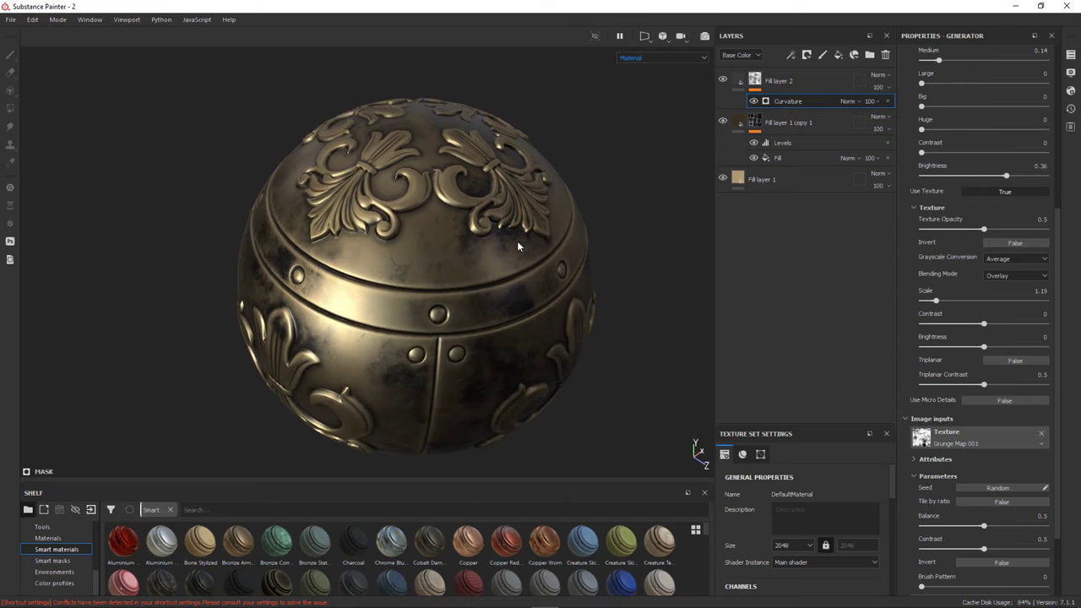
Step: Move Fill layer 1 copy 1 above Fill layer 2 in the layer stack
click(817, 81)
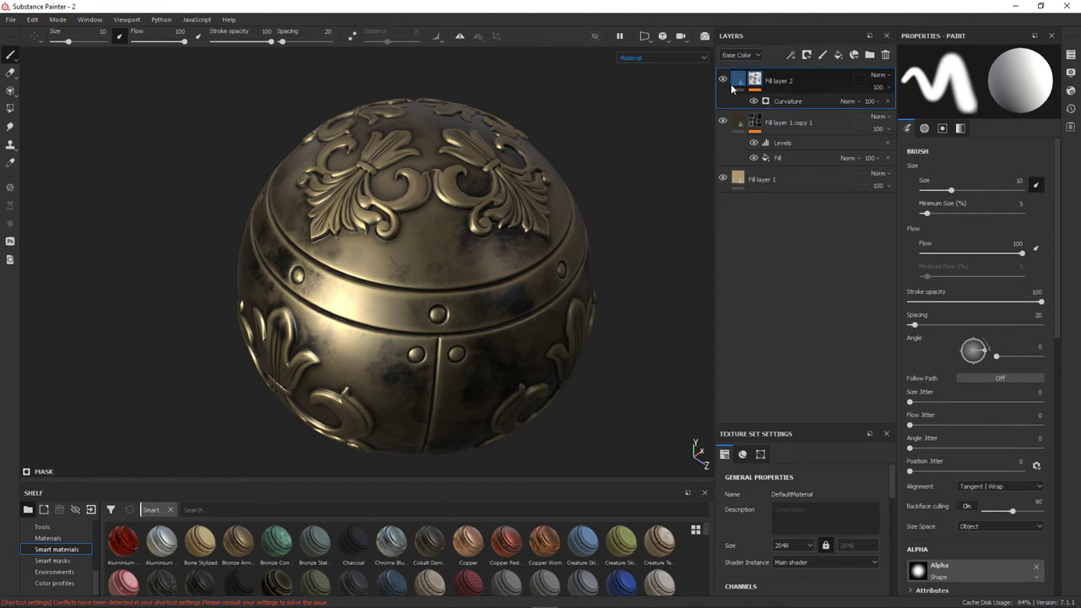
drag(827, 121, 822, 73)
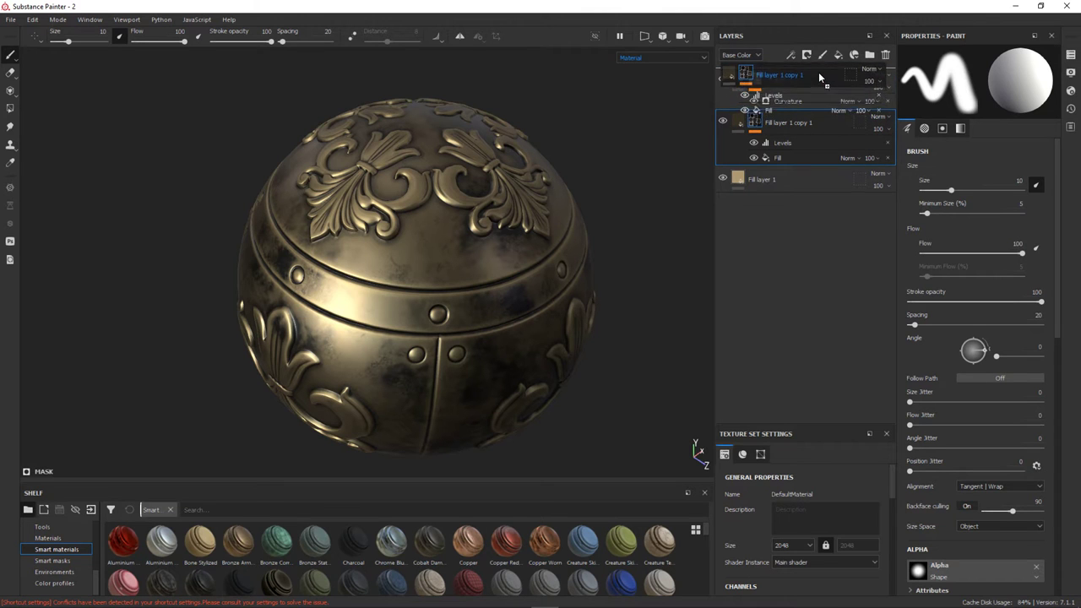
mouse_move(549, 396)
alt+mouse_down()
mouse_move(515, 306)
mouse_move(430, 313)
alt+mouse_up()
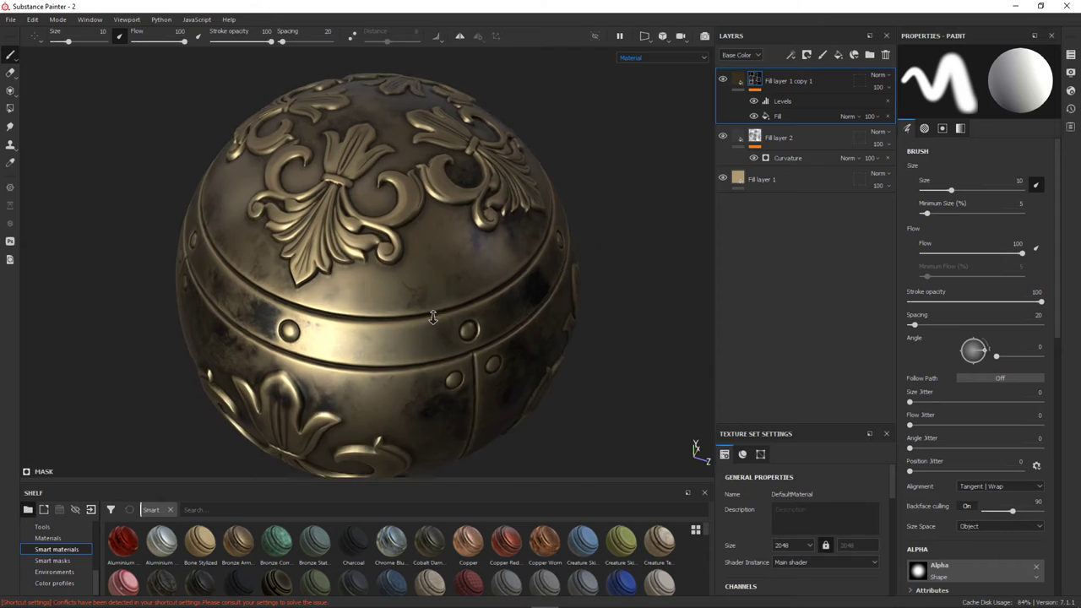
Step: Lower Fill layer 1 copy 1's mask Levels midtone, giving values 0.821 and 0.556
scroll(430, 313, up, 5)
click(783, 101)
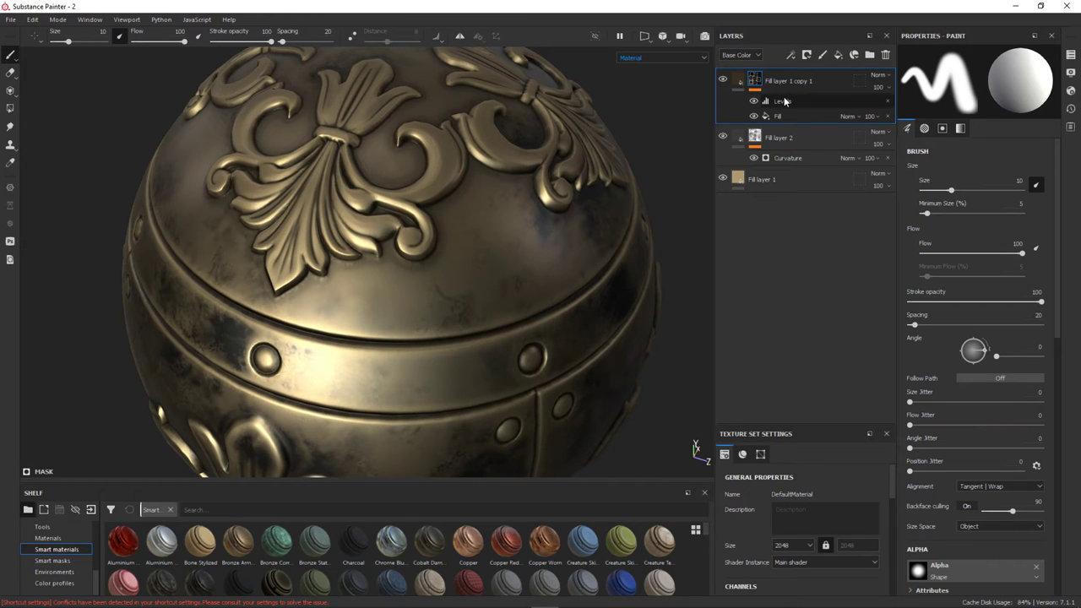
drag(979, 87, 988, 98)
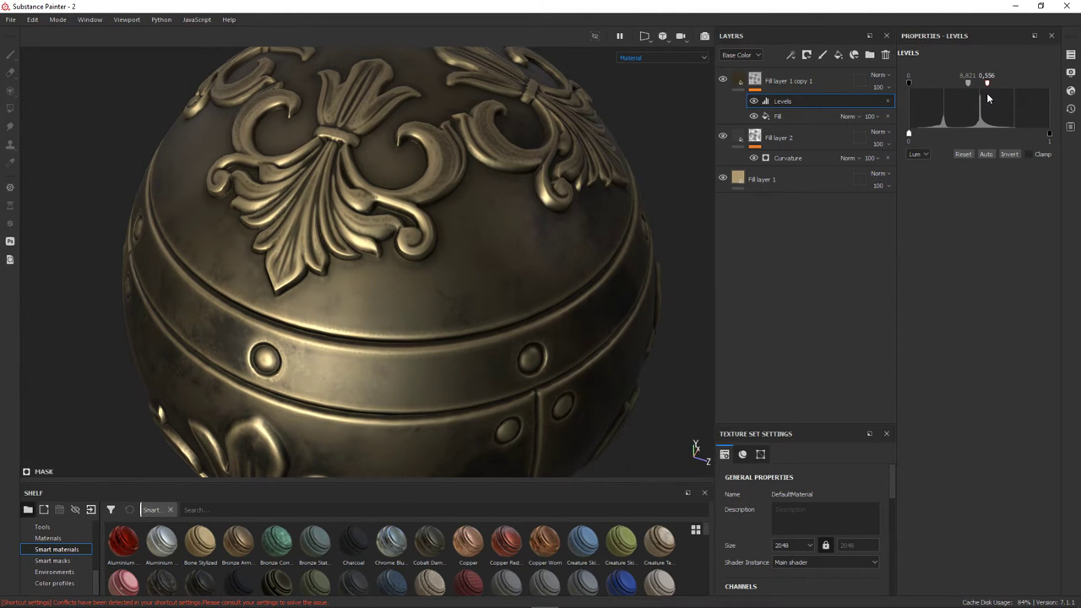
Step: Nudge the Levels midtone slightly lower and orbit the sphere to check the brass
drag(988, 99, 985, 99)
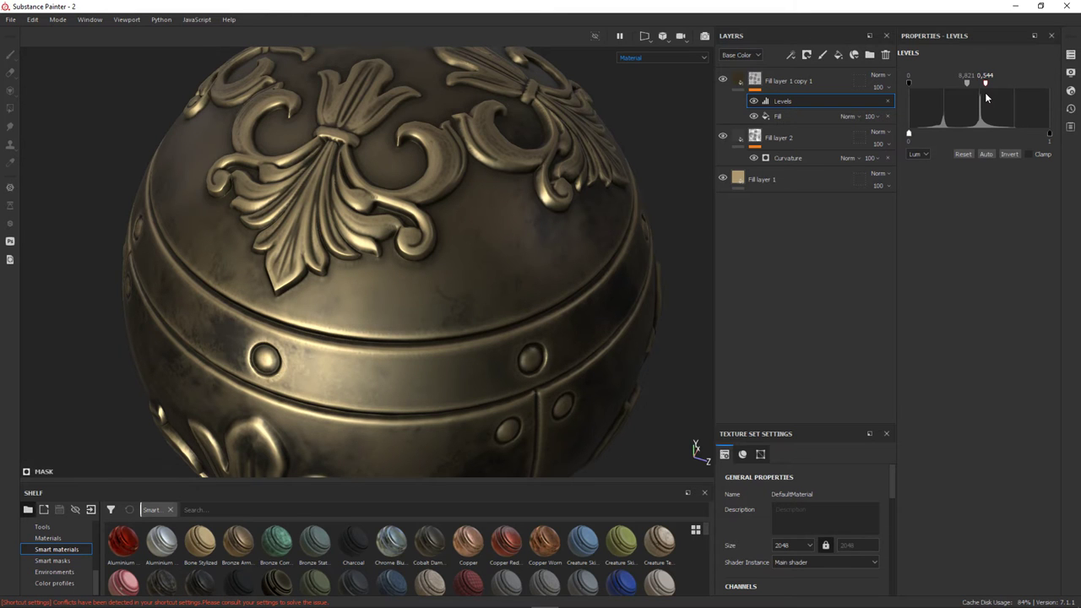
alt+right_drag(497, 298, 193, 212)
mouse_move(193, 212)
alt+mouse_down()
mouse_move(425, 283)
mouse_move(405, 161)
mouse_move(530, 161)
mouse_move(404, 268)
alt+mouse_up()
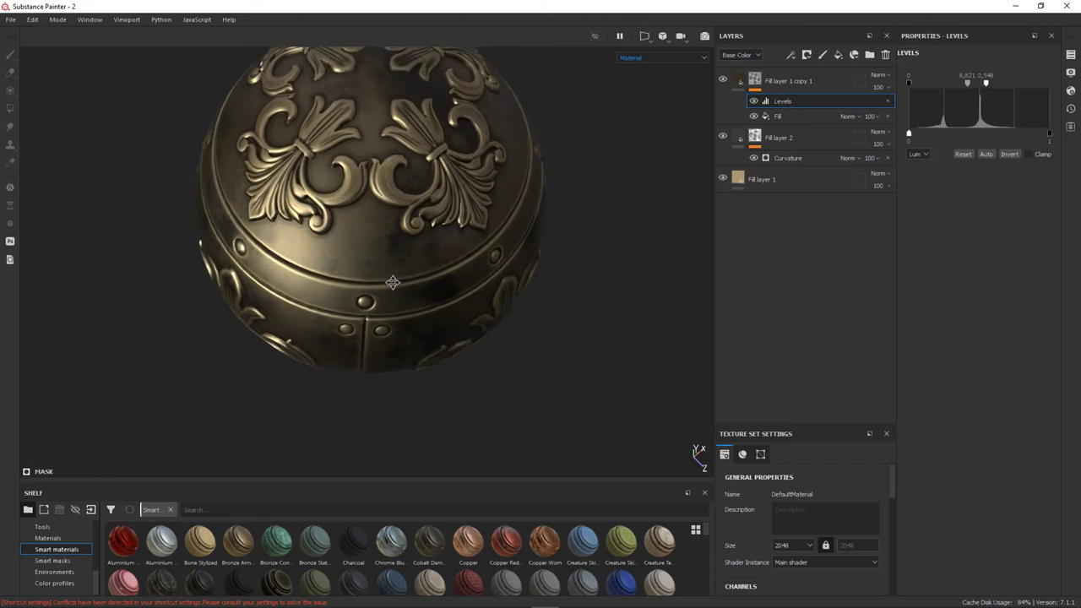
alt+right_drag(404, 267, 433, 220)
alt+drag(433, 221, 415, 242)
shift+right_drag(415, 241, 448, 245)
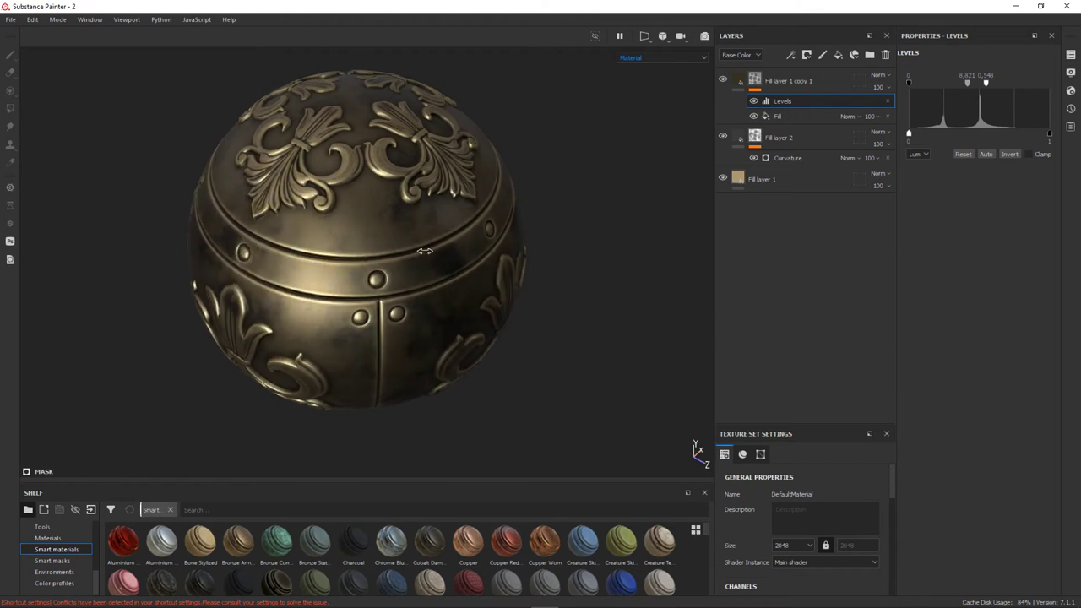
alt+drag(411, 293, 514, 239)
alt+right_drag(514, 239, 473, 253)
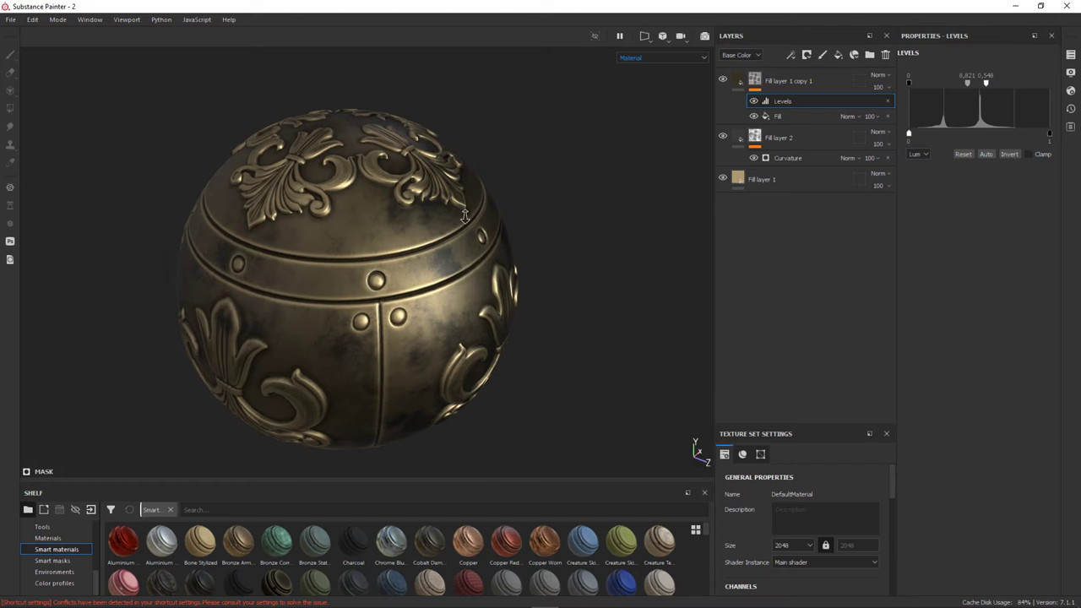
Step: Retune the mask Levels to 0.431 and 0.528, bringing back darker worn patches
scroll(410, 309, up, 5)
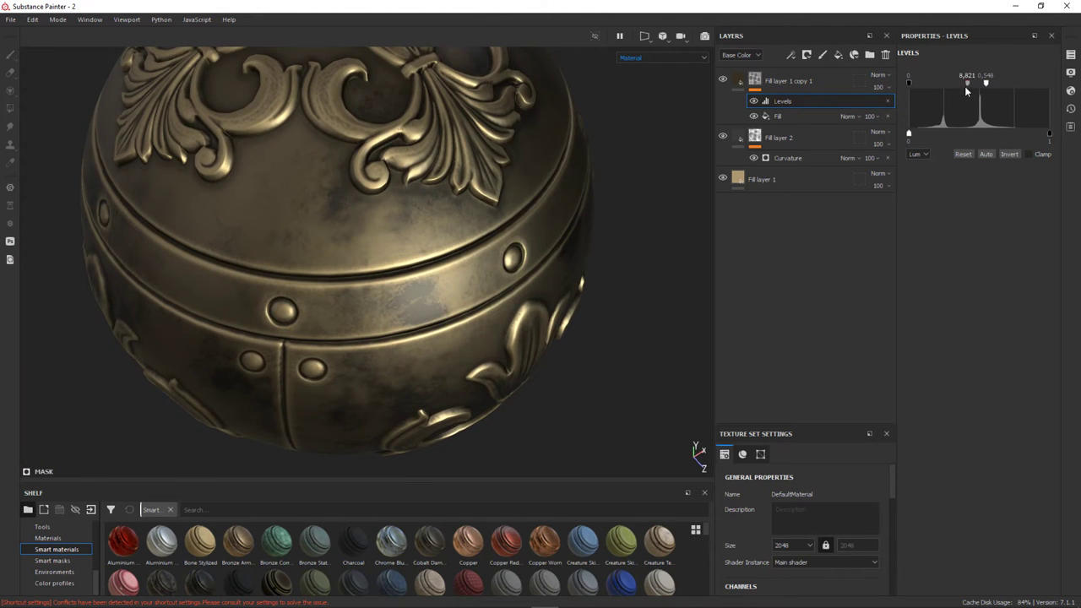
mouse_move(970, 85)
mouse_down()
mouse_move(977, 96)
mouse_move(954, 88)
mouse_move(985, 96)
mouse_up()
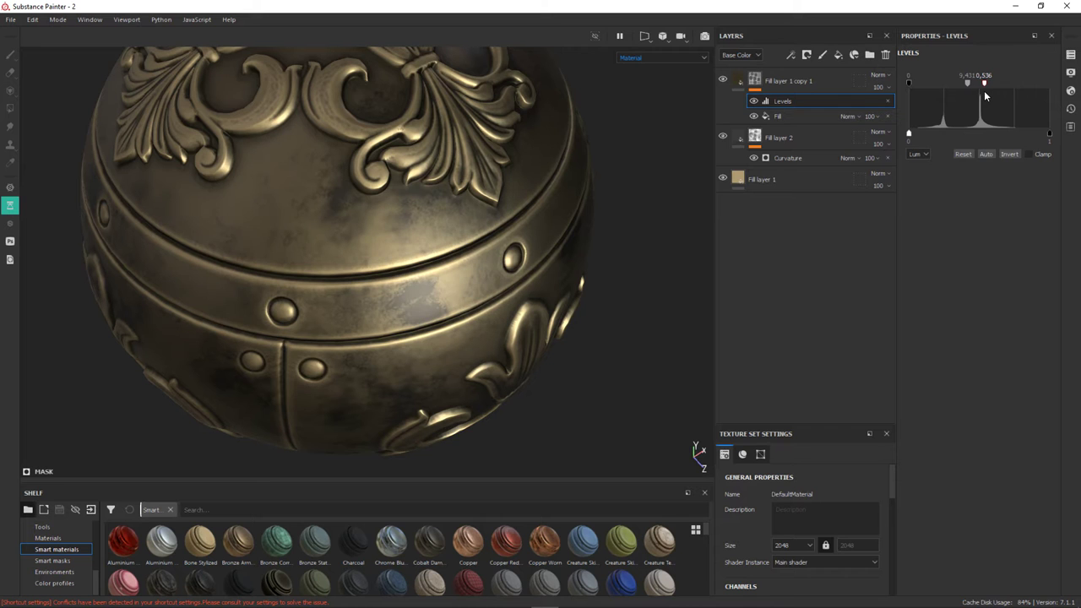
drag(985, 97, 983, 96)
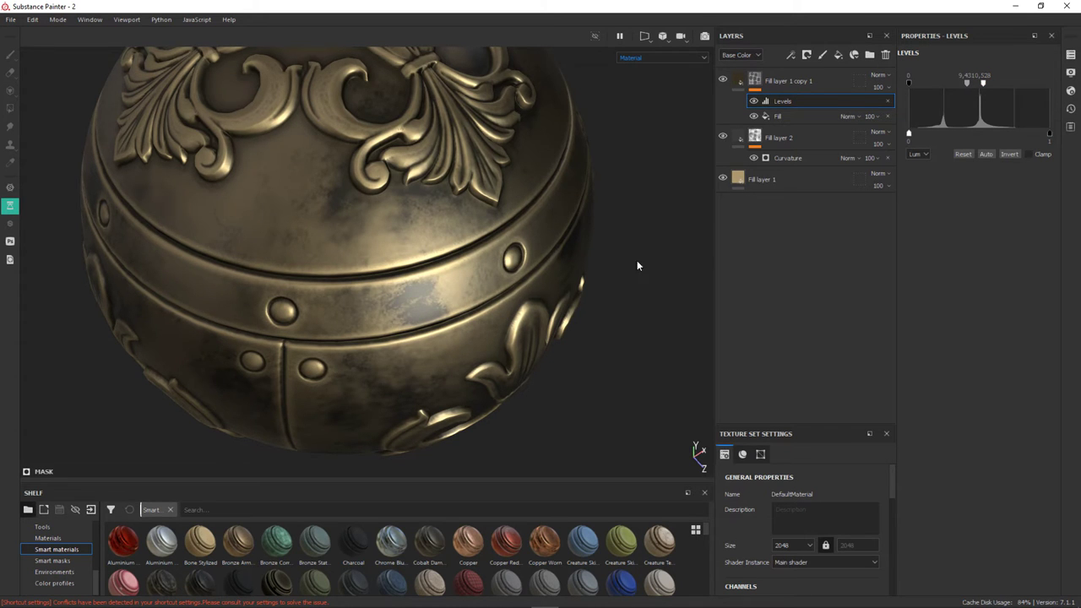
alt+drag(637, 266, 81, 201)
scroll(80, 201, down, 5)
mouse_move(80, 201)
alt+mouse_down()
mouse_move(399, 285)
mouse_move(409, 264)
mouse_move(419, 283)
alt+mouse_up()
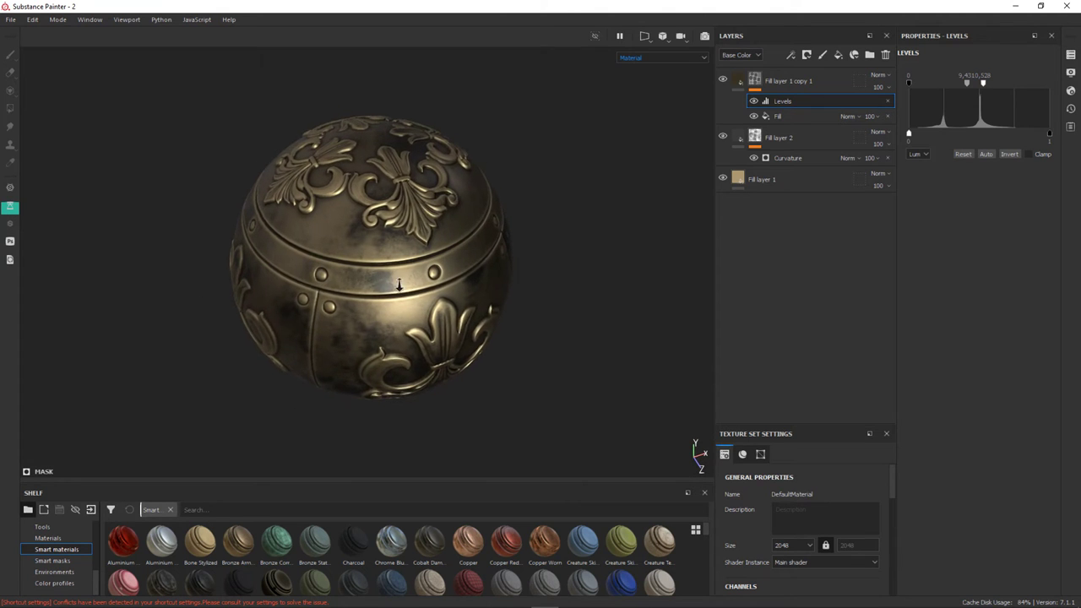
scroll(399, 285, up, 3)
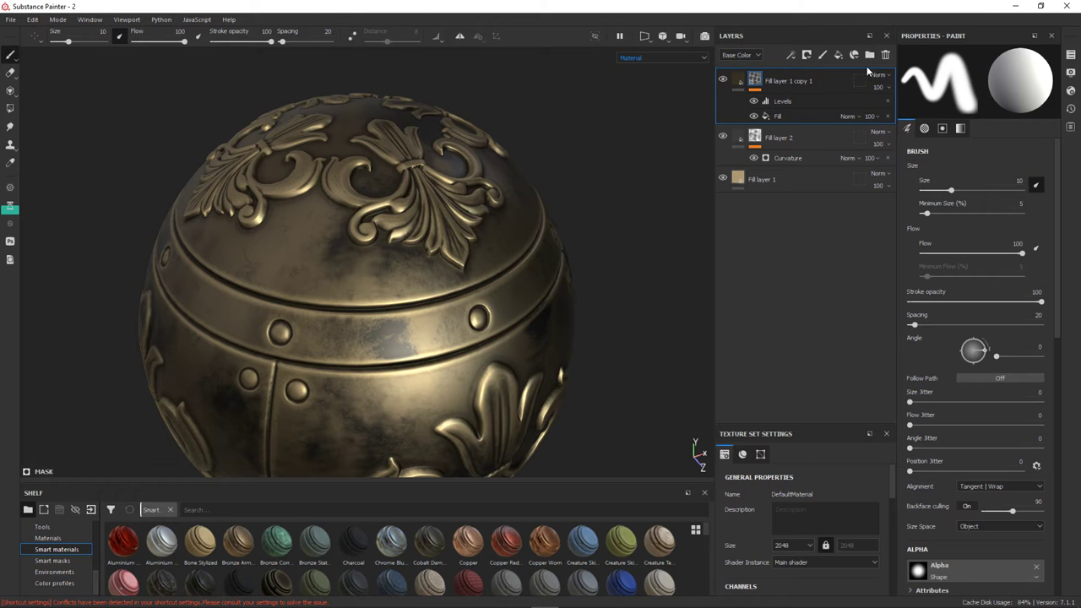
Step: Add Fill layer 3 with a black mask containing a Fill effect
click(838, 55)
right_click(810, 78)
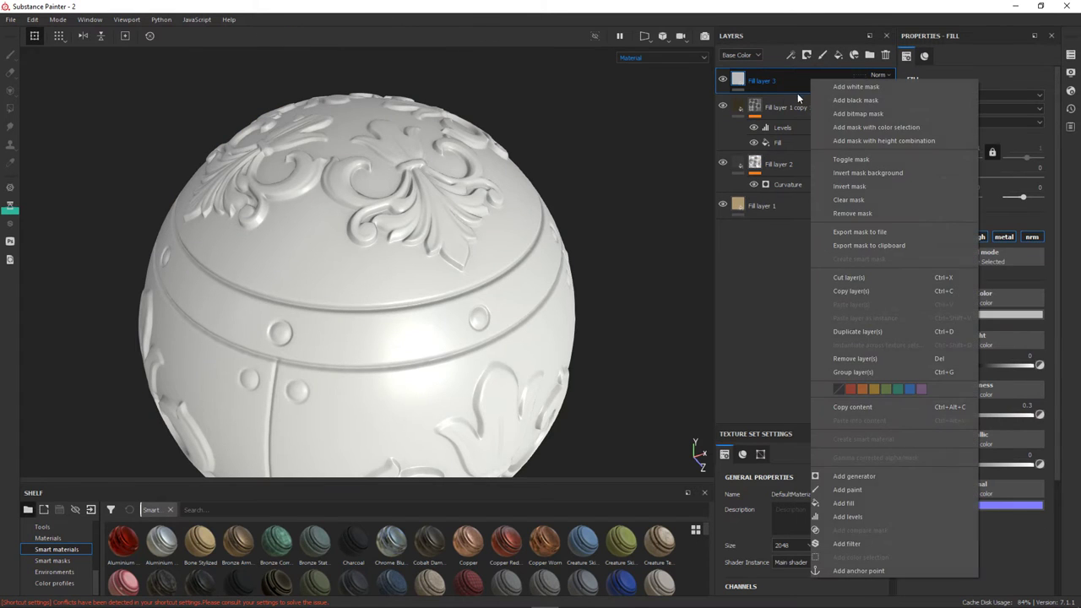
click(848, 98)
click(793, 54)
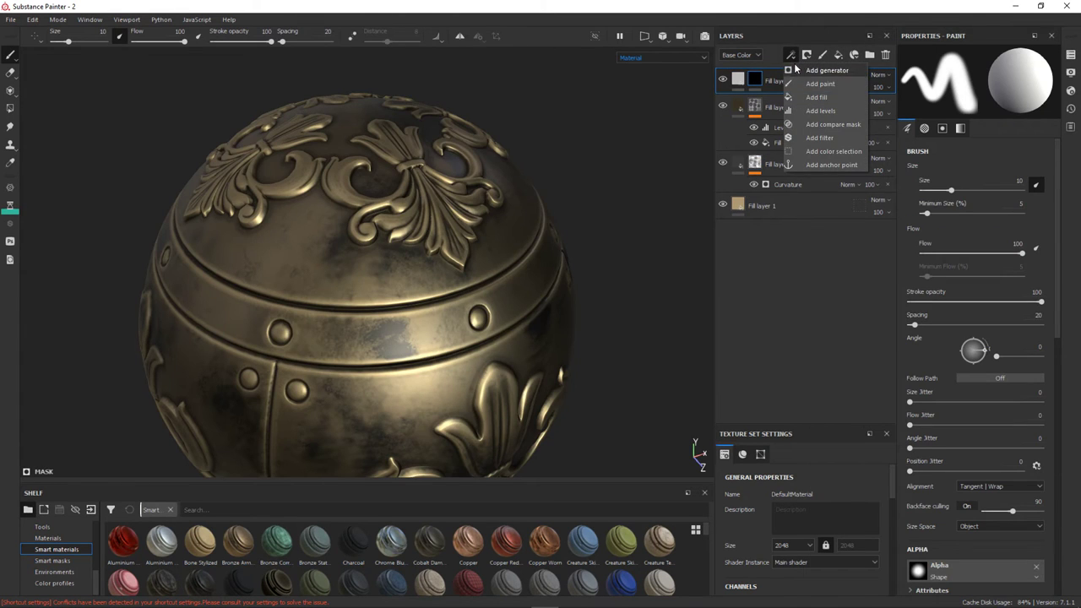
click(817, 98)
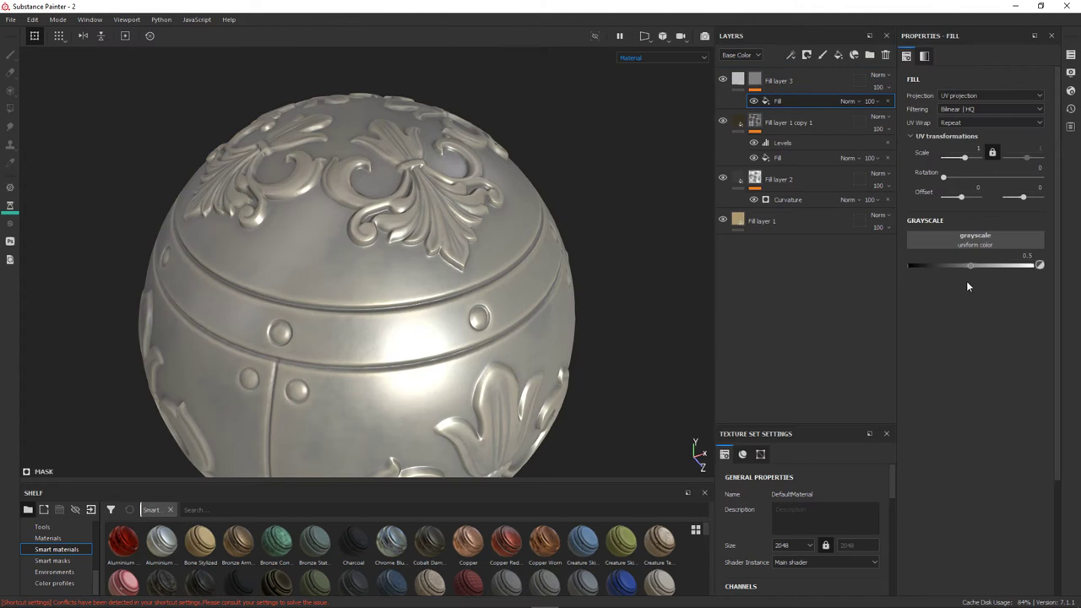
Step: Use the Grunge Leak Large texture as the mask fill's grayscale
click(976, 240)
scroll(985, 334, down, 3)
scroll(997, 346, down, 2)
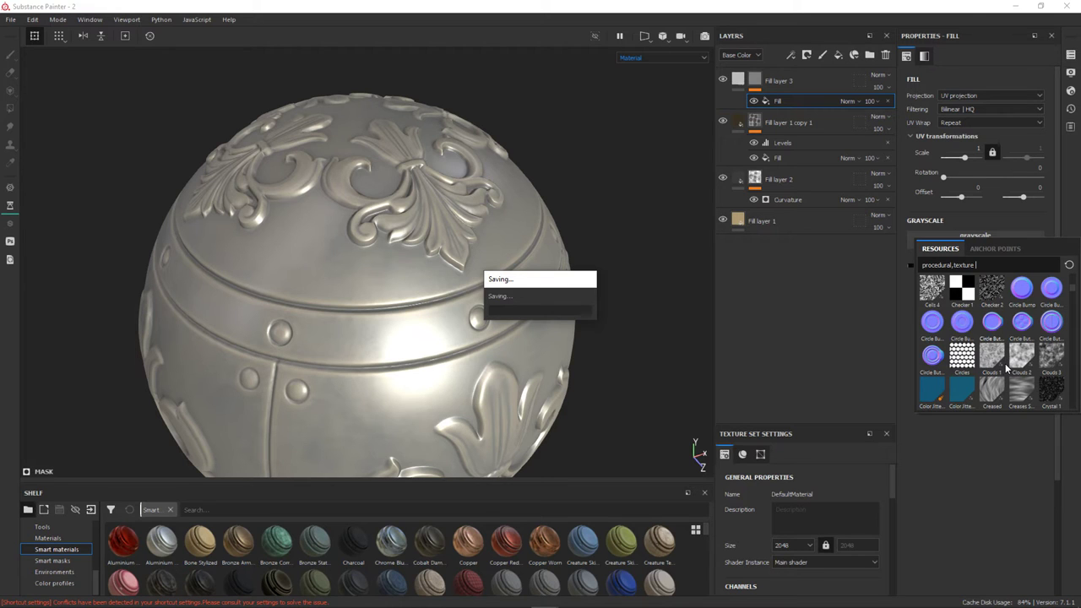
scroll(1005, 369, down, 1)
scroll(1005, 371, down, 1)
scroll(1003, 372, down, 1)
scroll(1002, 373, down, 1)
scroll(1003, 372, down, 2)
scroll(1003, 372, down, 1)
scroll(1002, 372, down, 1)
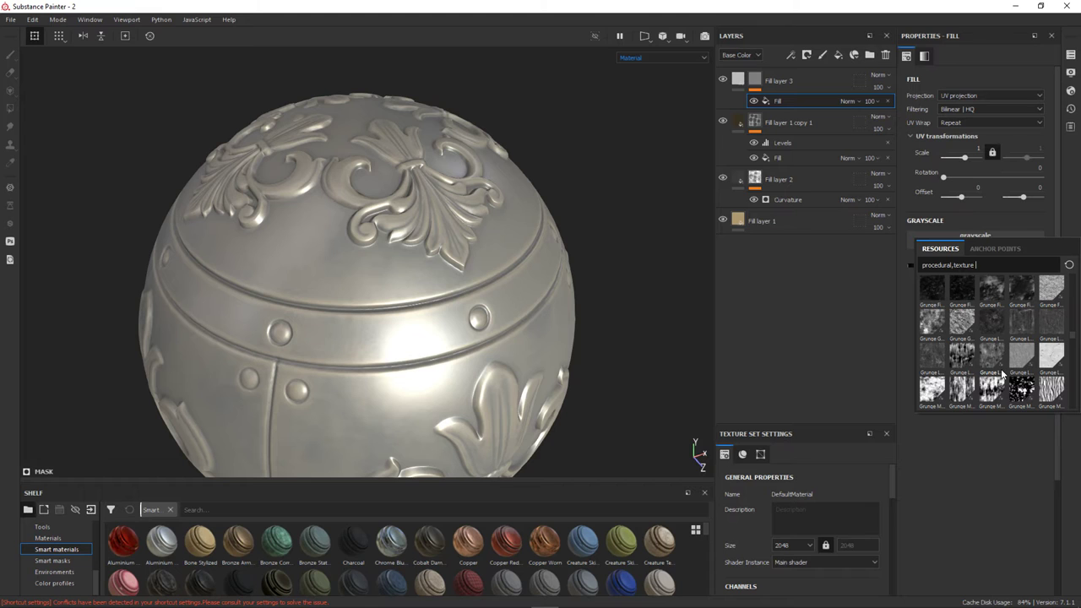
click(1026, 326)
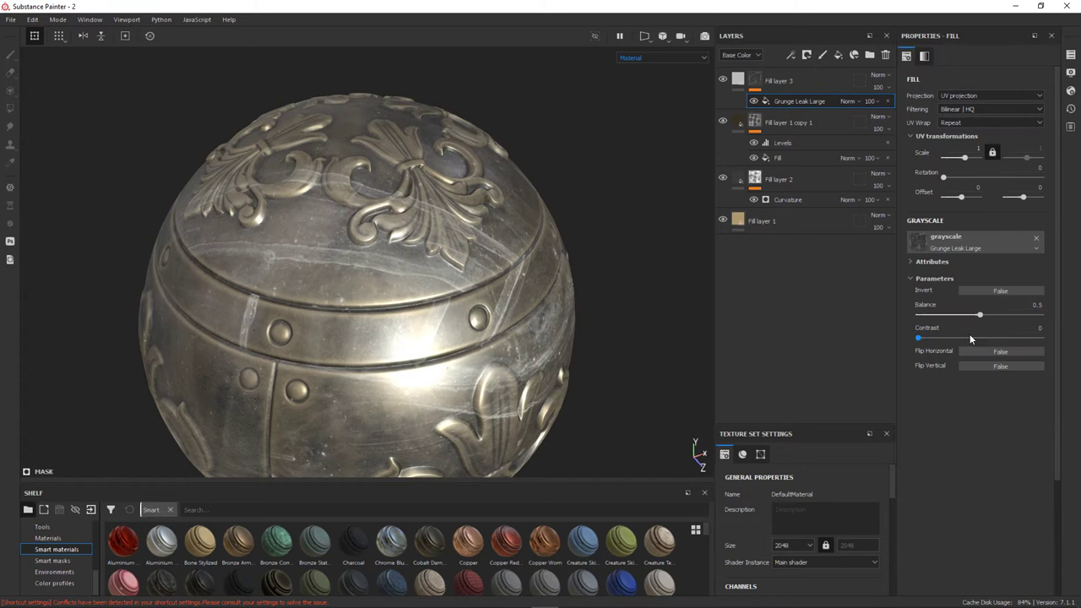
click(739, 82)
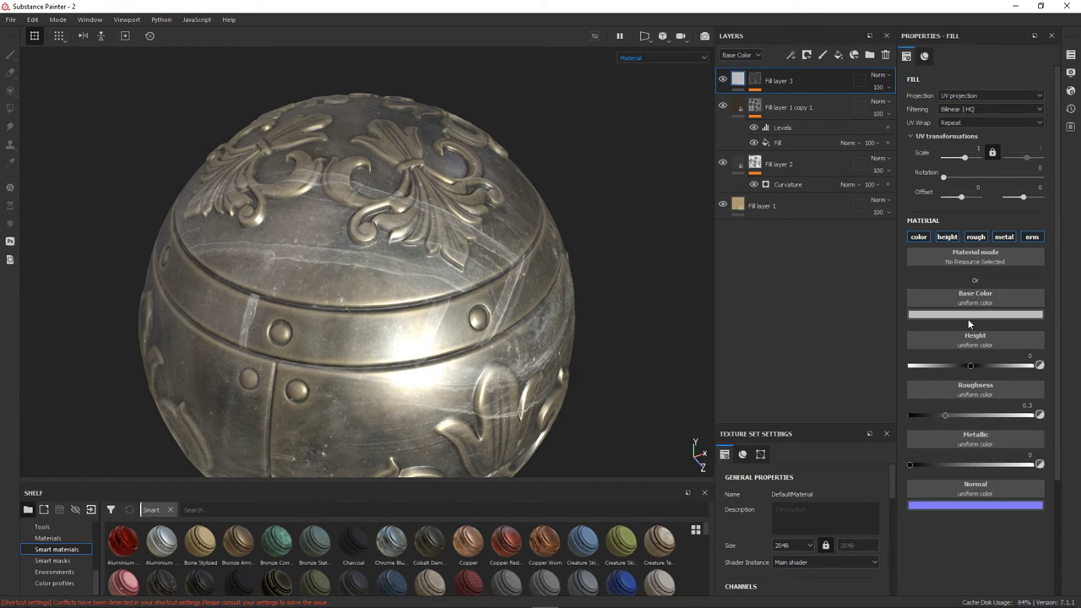
Step: Disable Fill layer 3's colour channel, set Metallic to 1 and roughness to 0.4215
click(918, 237)
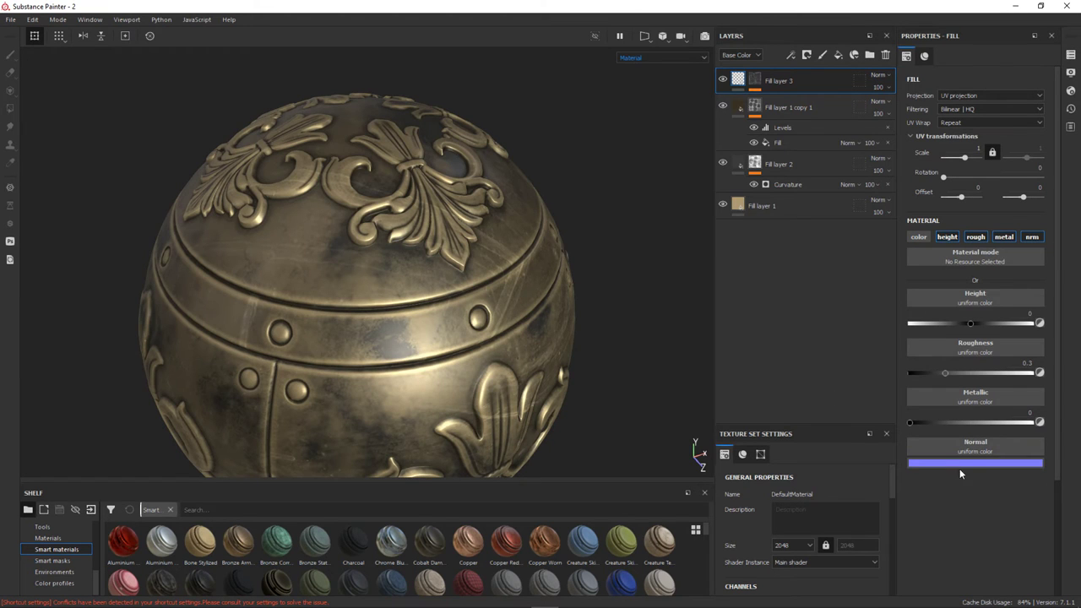
drag(908, 421, 1041, 426)
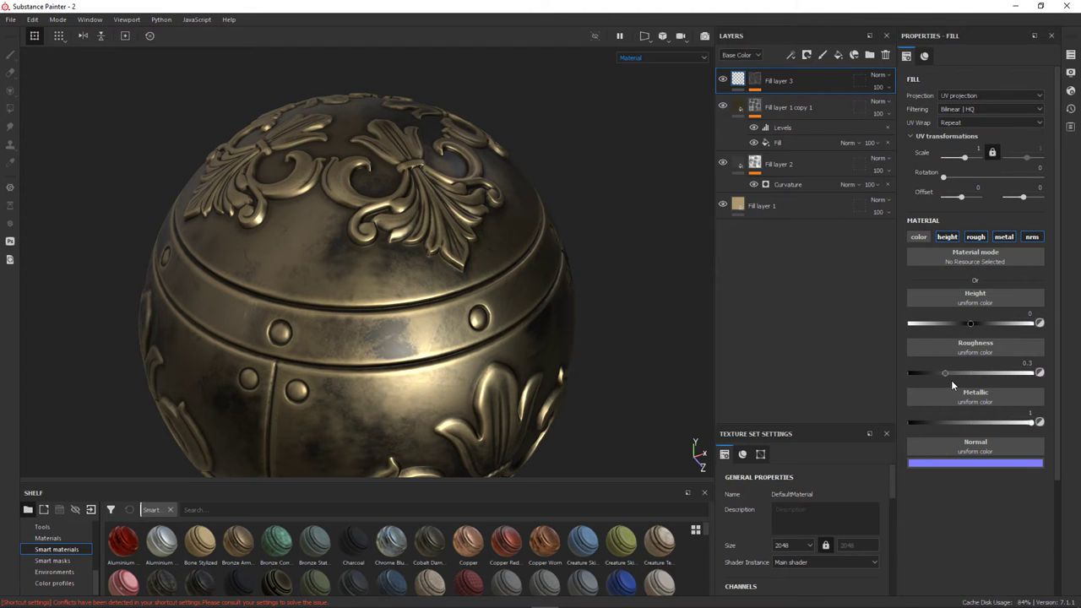
mouse_move(946, 376)
mouse_down()
mouse_move(997, 372)
mouse_move(967, 375)
mouse_up()
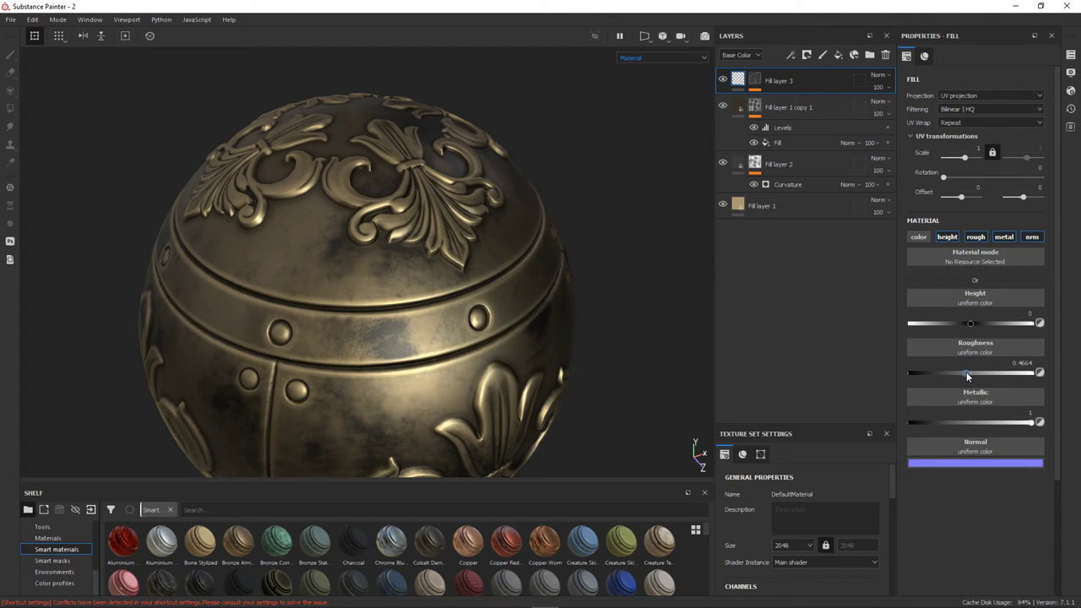
mouse_move(968, 376)
mouse_down()
mouse_move(919, 380)
mouse_move(952, 391)
mouse_up()
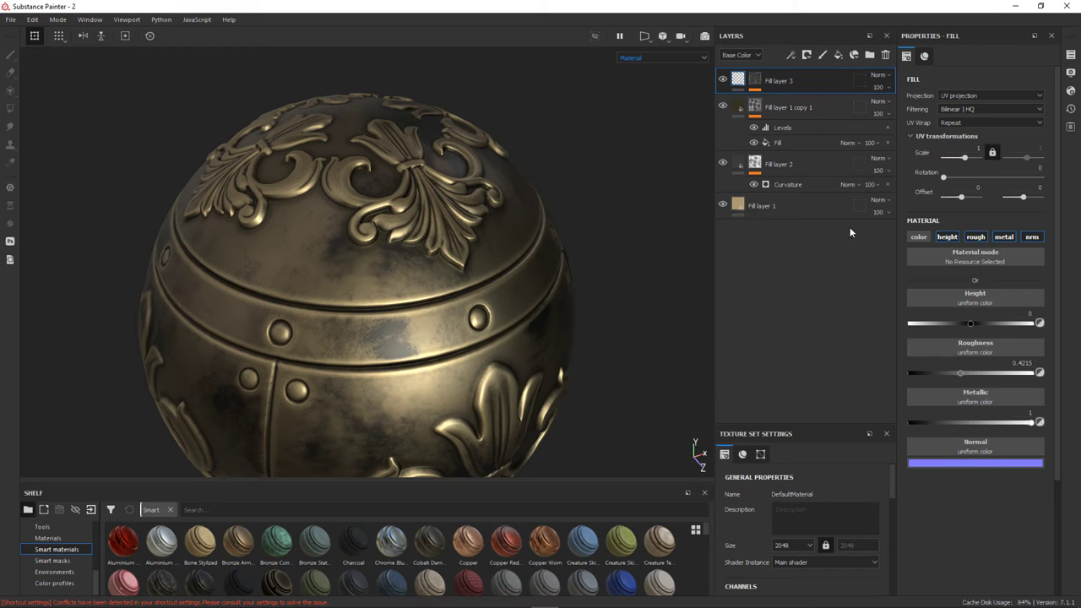
mouse_move(628, 191)
alt+mouse_down()
mouse_move(543, 308)
mouse_move(454, 313)
alt+mouse_up()
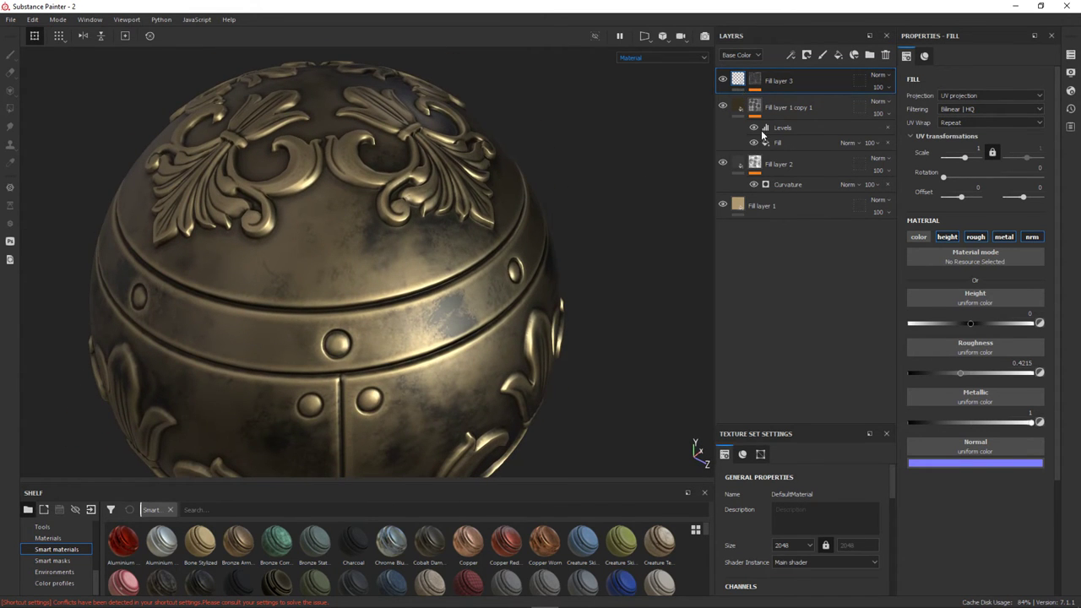
Step: Sink Fill layer 3's grunge areas with a height of -0.0224
drag(971, 325, 970, 323)
drag(970, 328, 968, 328)
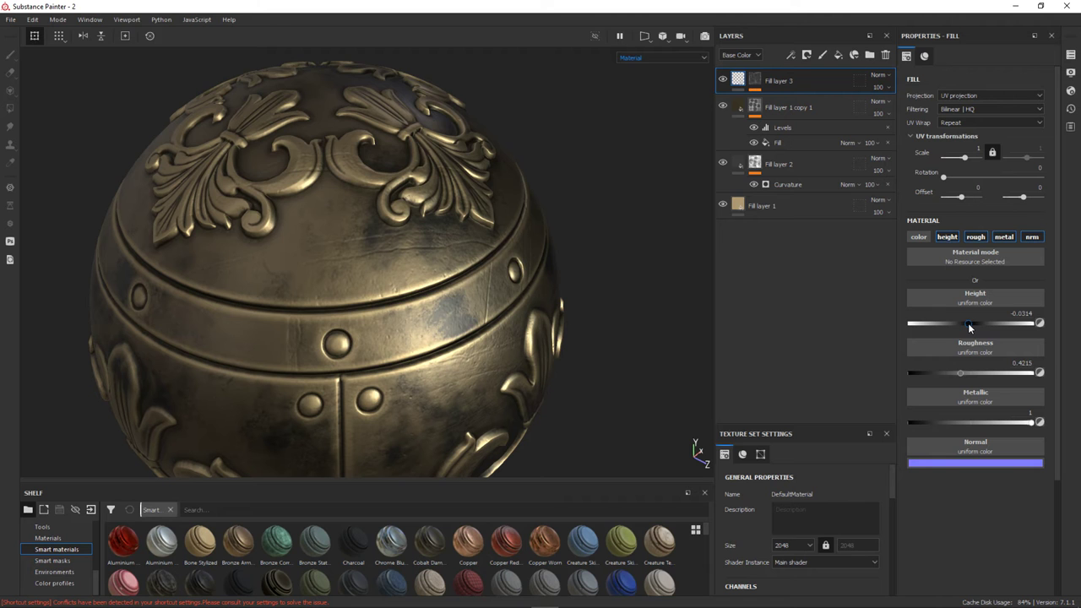
mouse_move(523, 347)
alt+mouse_down()
mouse_move(728, 361)
mouse_move(476, 242)
mouse_move(471, 217)
mouse_move(482, 251)
alt+mouse_up()
drag(972, 325, 969, 326)
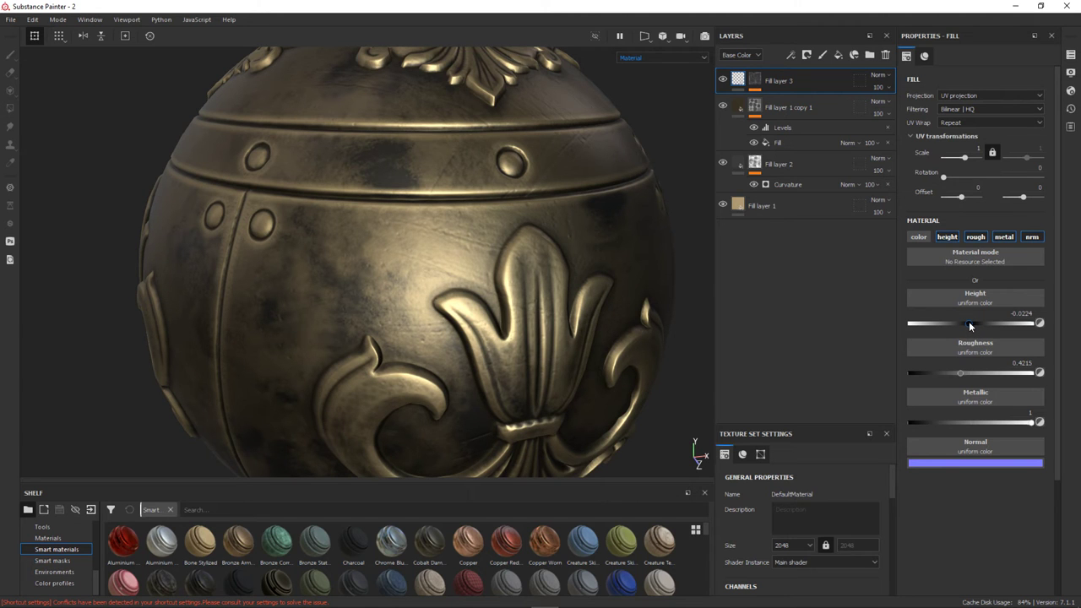
mouse_move(591, 279)
alt+mouse_down()
mouse_move(459, 254)
mouse_move(524, 411)
mouse_move(632, 359)
alt+mouse_up()
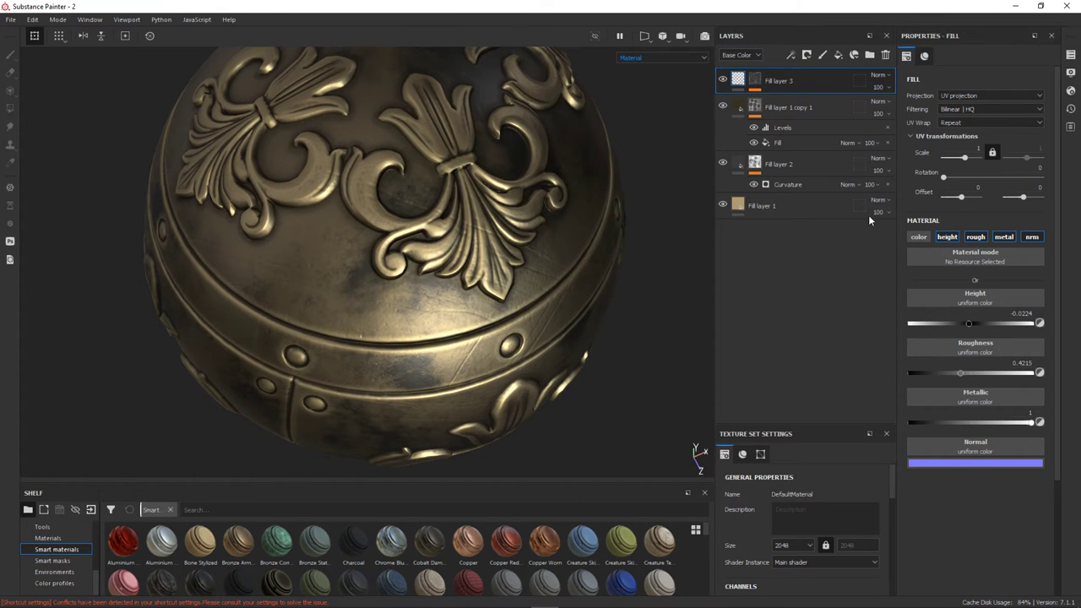
click(754, 80)
Step: Keep UV projection on the Grunge Leak Large mask fill
click(817, 102)
click(993, 95)
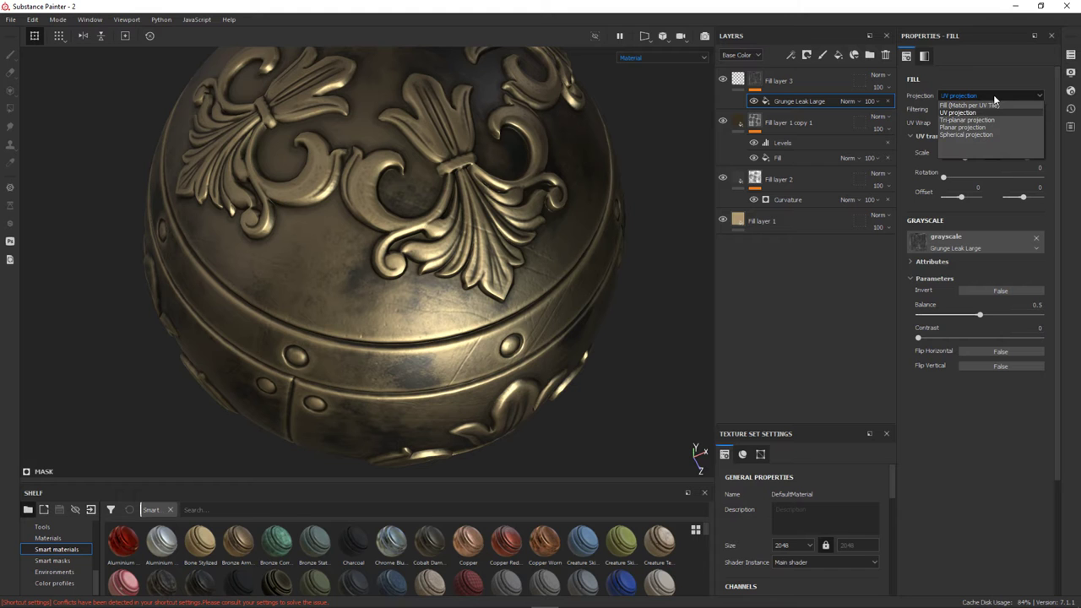
click(958, 112)
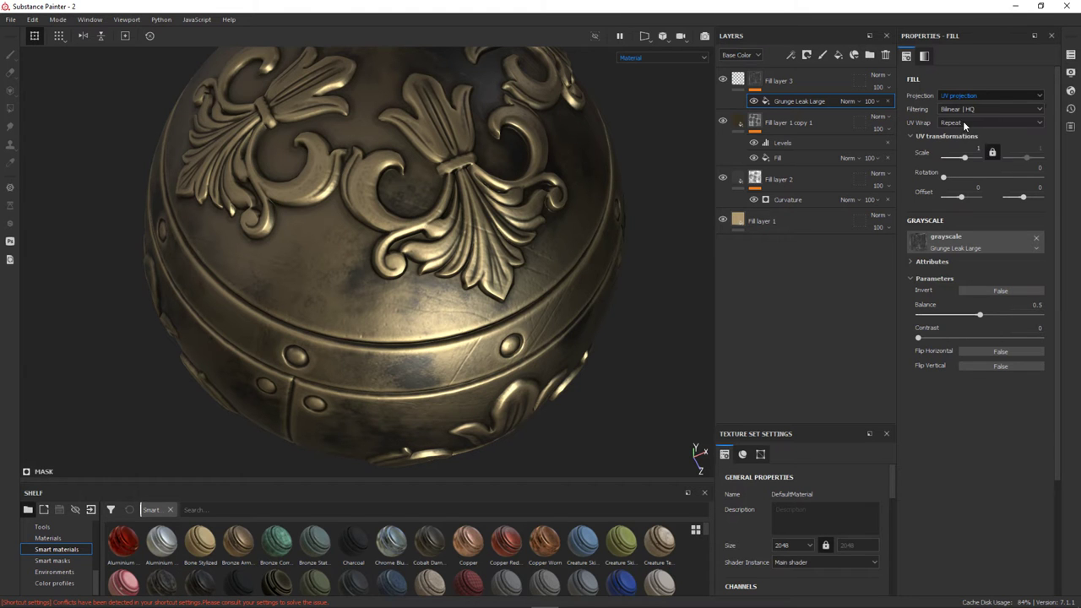
Step: Duplicate Fill layer 3 as Fill layer 3 copy 1 with Ctrl+D
mouse_move(577, 329)
alt+mouse_down()
mouse_move(520, 332)
mouse_move(407, 209)
mouse_move(541, 262)
mouse_move(608, 393)
mouse_move(421, 311)
mouse_move(518, 286)
alt+mouse_up()
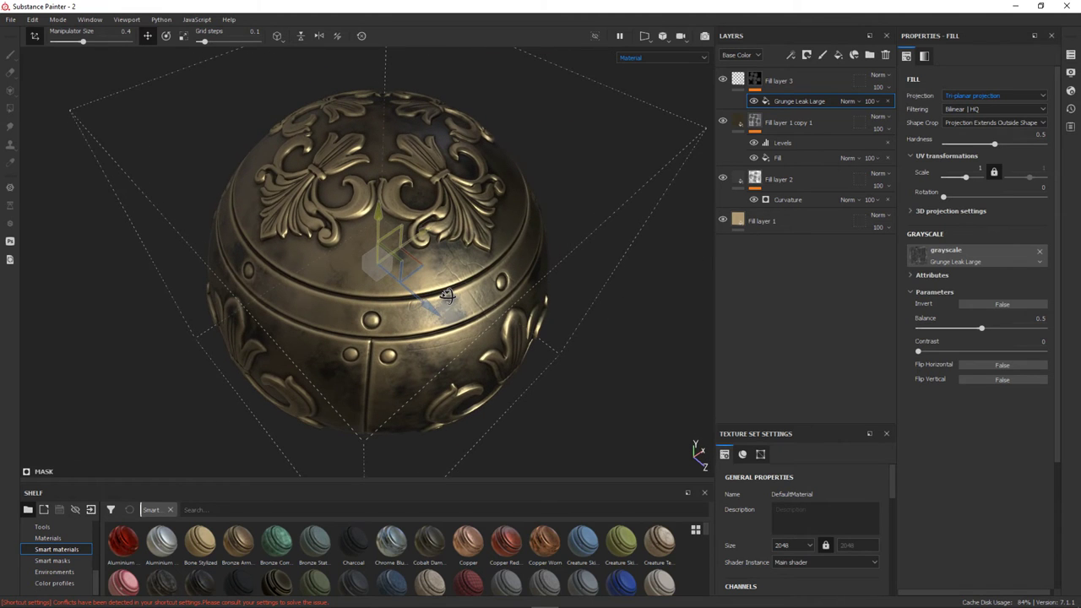
click(885, 55)
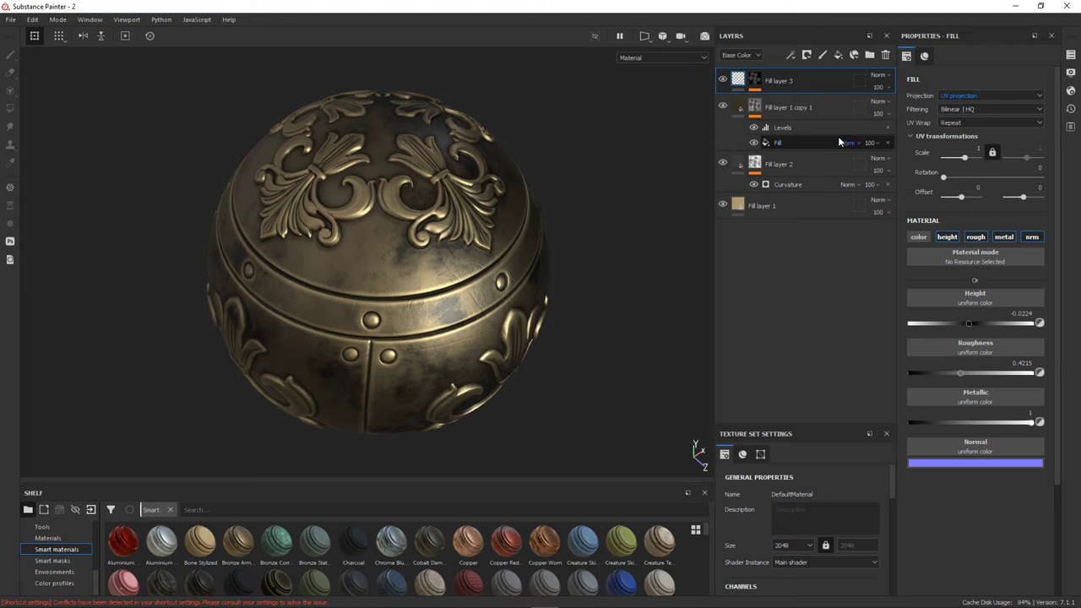
key(ctrl+d)
Step: Replace the copy's Grunge Leak Large mask texture with Grunge Dirt
click(758, 81)
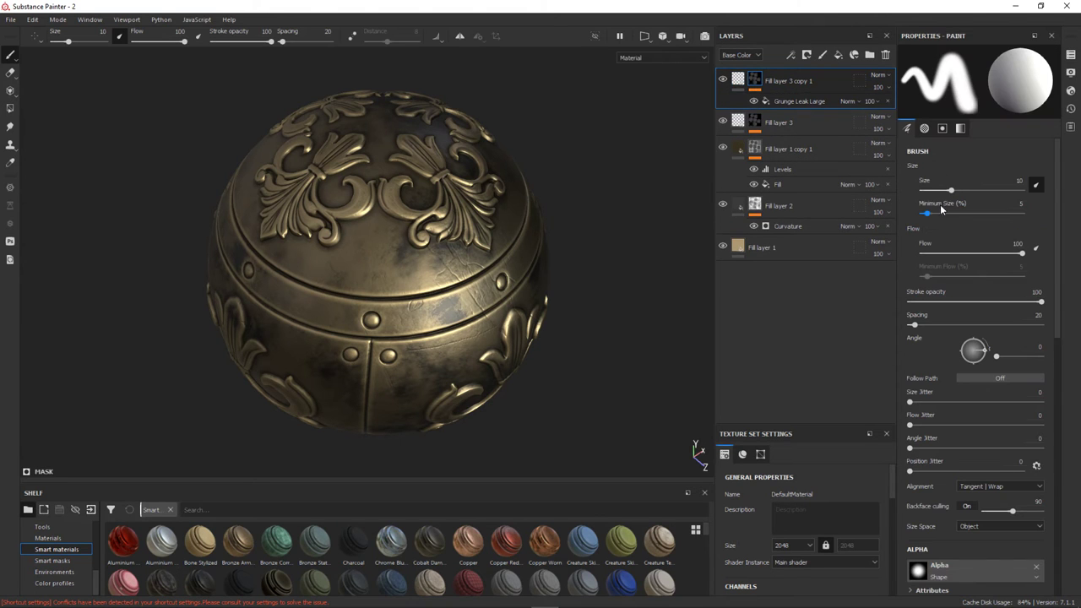
key(ctrl+v)
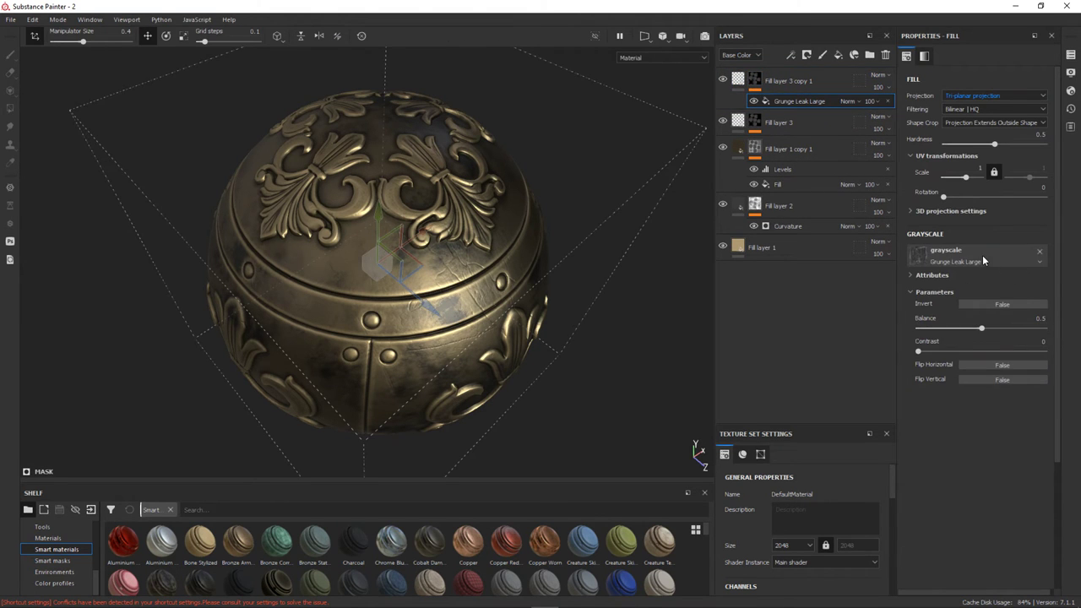
click(985, 253)
scroll(1005, 378, down, 3)
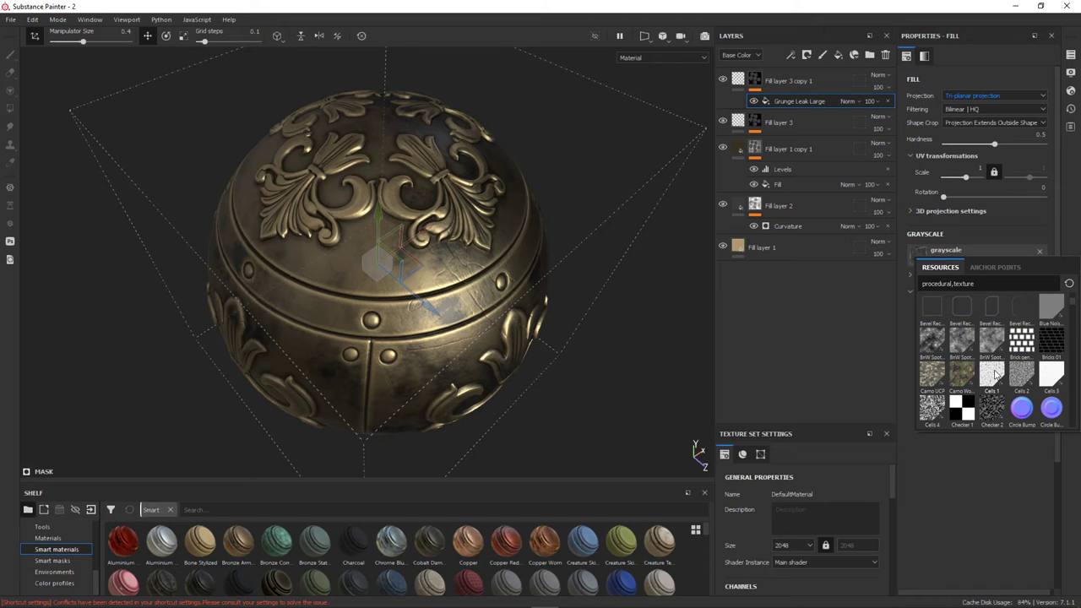
scroll(997, 374, down, 1)
scroll(991, 363, up, 4)
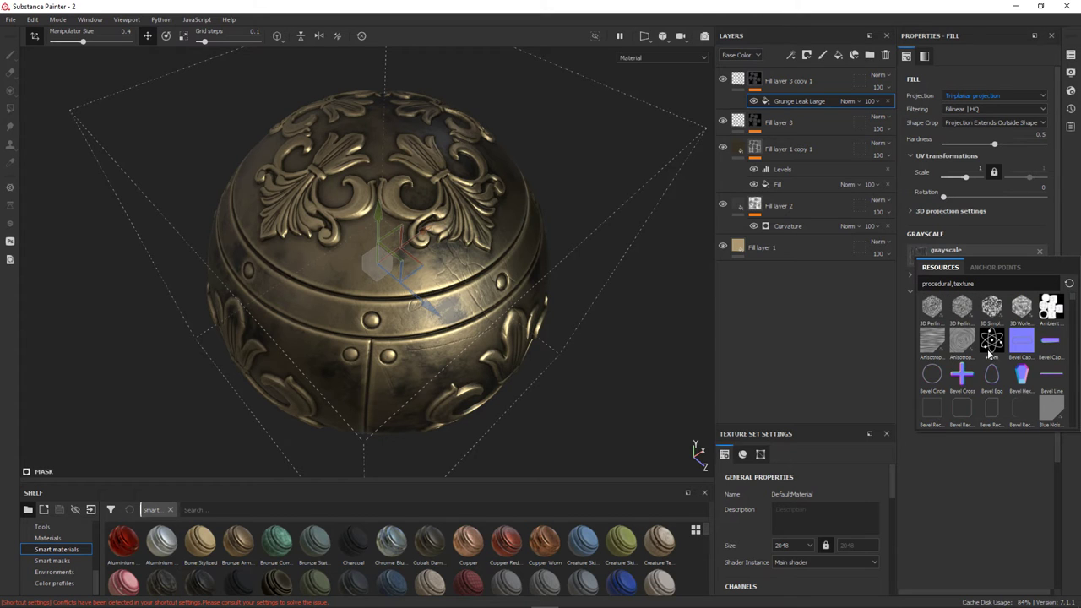
scroll(993, 380, down, 1)
scroll(995, 384, down, 1)
scroll(995, 389, down, 2)
scroll(995, 391, down, 2)
scroll(994, 391, down, 2)
scroll(994, 391, down, 2)
scroll(995, 391, down, 2)
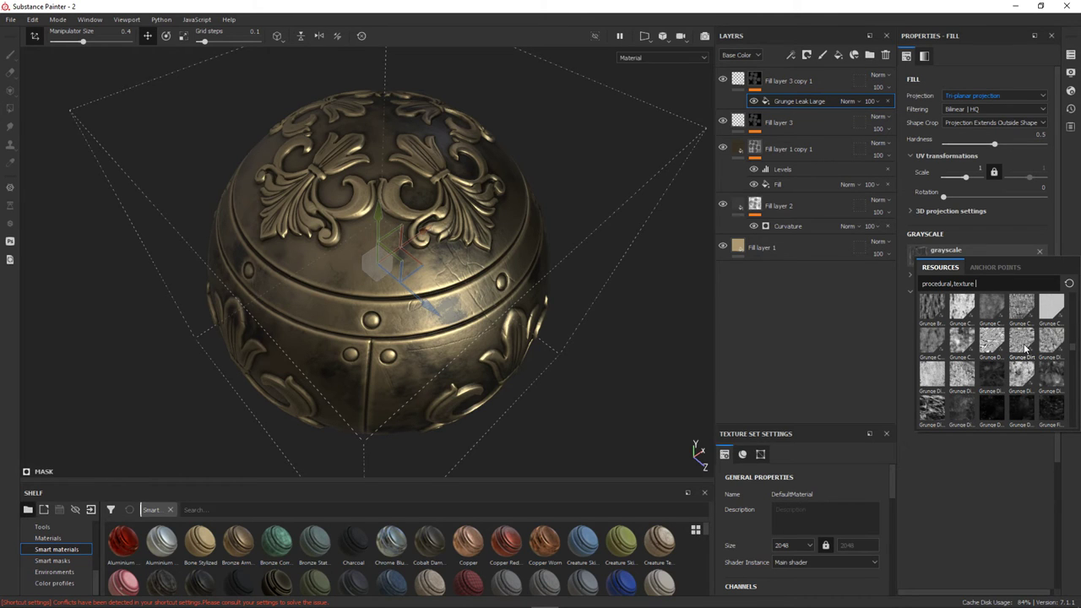
mouse_move(1021, 341)
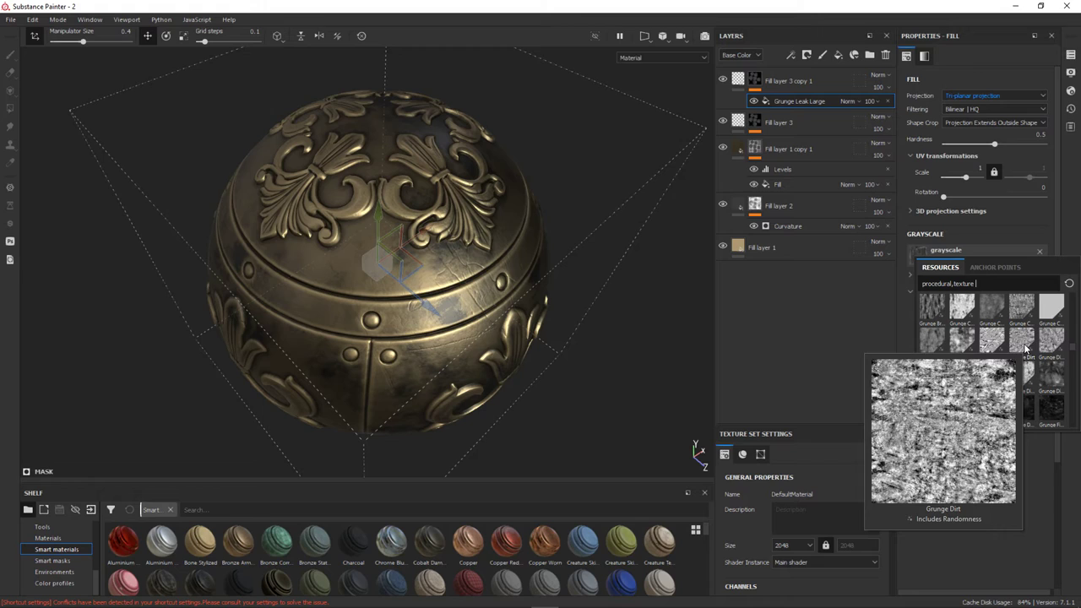
click(1026, 348)
Step: Try different Grunge Dirt contrast and Brush Pattern amounts while inspecting the sphere
mouse_move(431, 354)
alt+mouse_down()
mouse_move(635, 471)
mouse_move(423, 332)
mouse_move(466, 377)
alt+mouse_up()
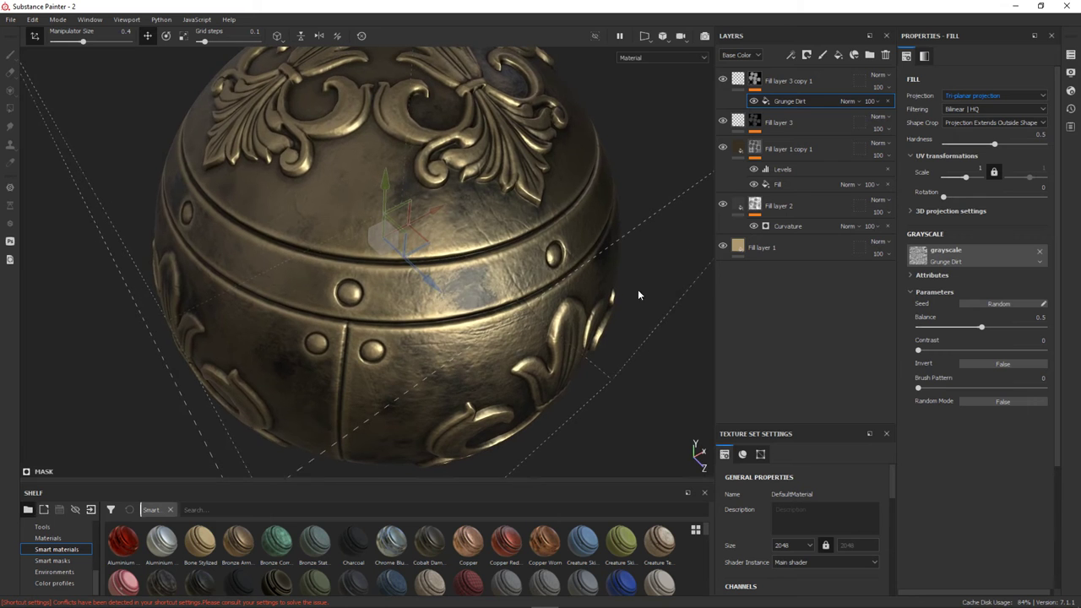
alt+drag(501, 376, 499, 350)
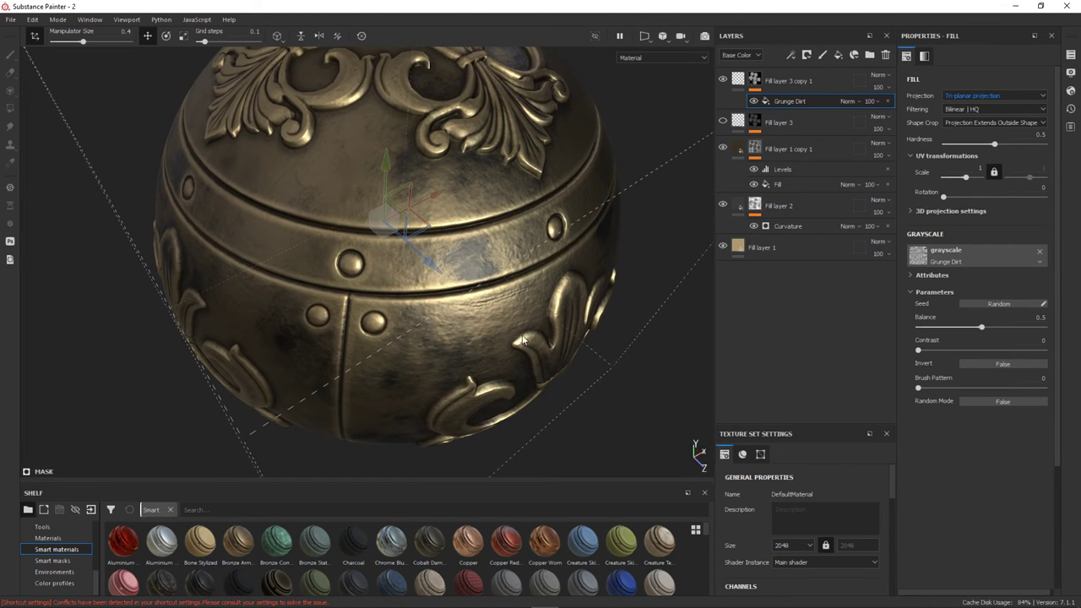
drag(918, 349, 1048, 353)
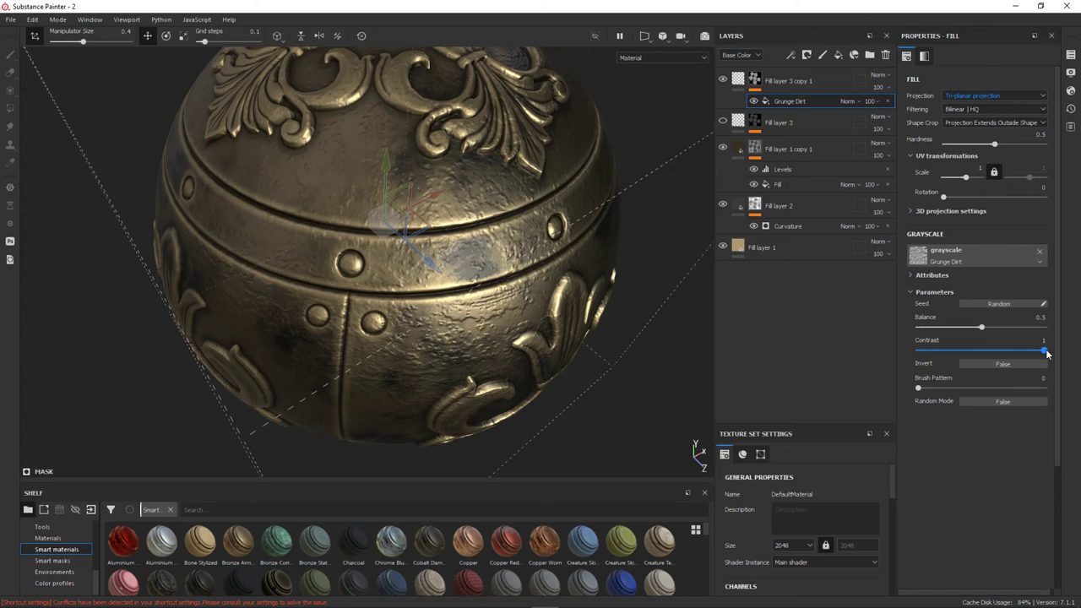
drag(1047, 355, 976, 363)
drag(917, 391, 1027, 398)
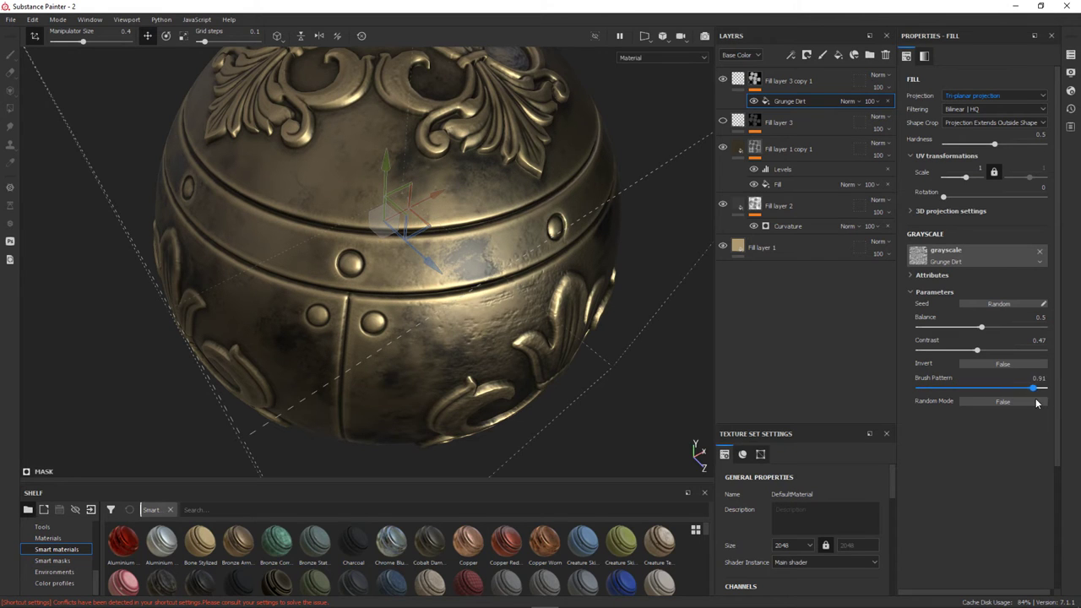
mouse_move(1068, 406)
mouse_down()
mouse_move(961, 398)
mouse_move(1040, 412)
mouse_up()
mouse_move(473, 338)
alt+mouse_down()
mouse_move(240, 313)
mouse_move(448, 315)
alt+mouse_up()
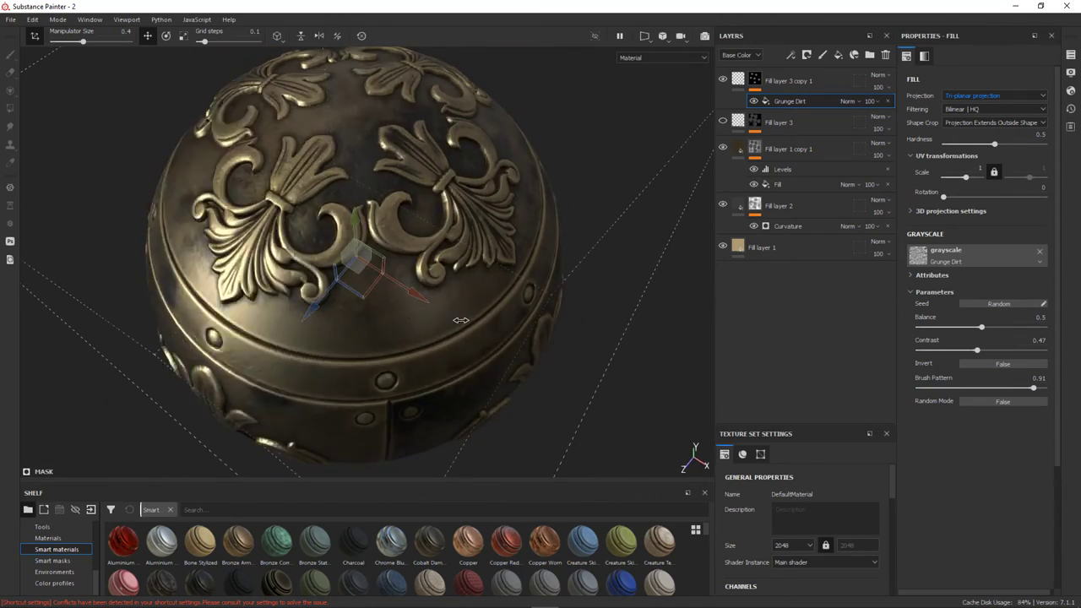
mouse_move(507, 381)
alt+mouse_down()
mouse_move(383, 313)
mouse_move(473, 354)
alt+mouse_up()
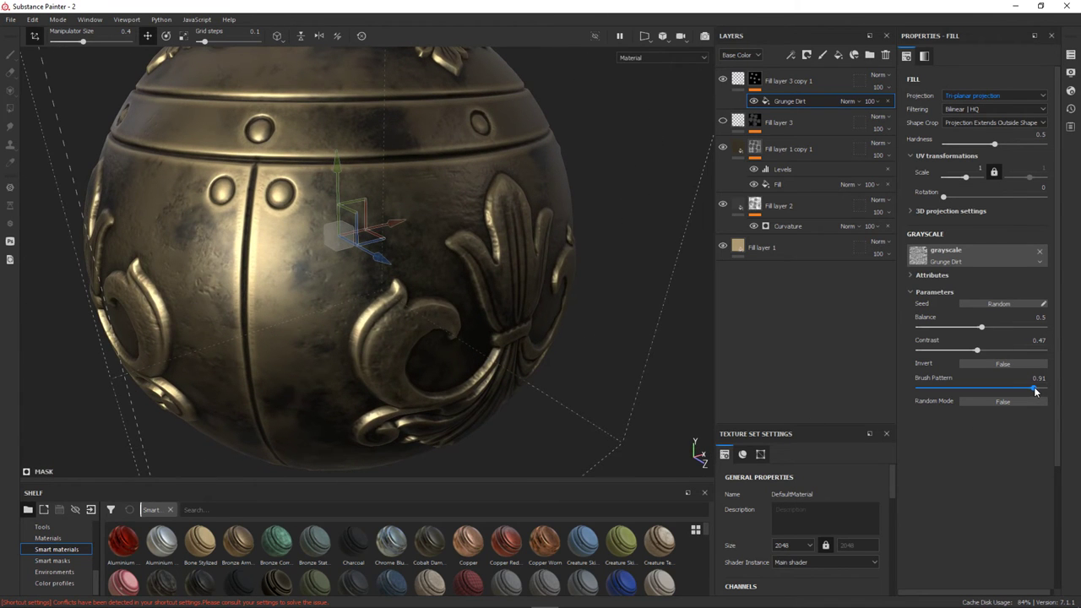
Step: Settle the Grunge Dirt mask at Balance 0.85, Contrast 0.5 and Brush Pattern 0.55
drag(1035, 390, 1011, 387)
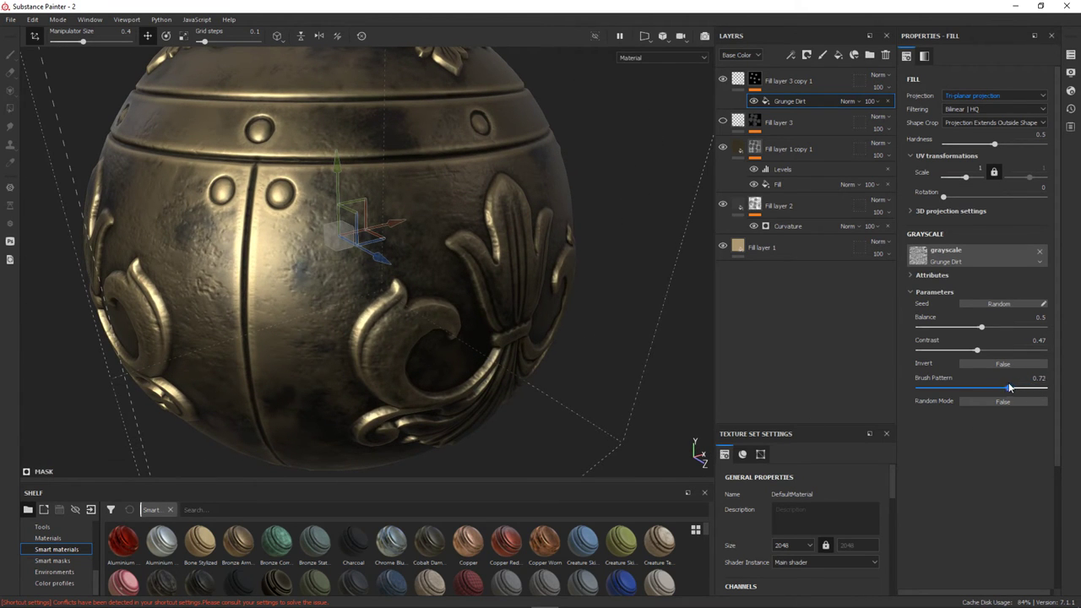
mouse_move(918, 350)
mouse_down()
mouse_move(1047, 350)
mouse_move(972, 354)
mouse_move(1025, 352)
mouse_up()
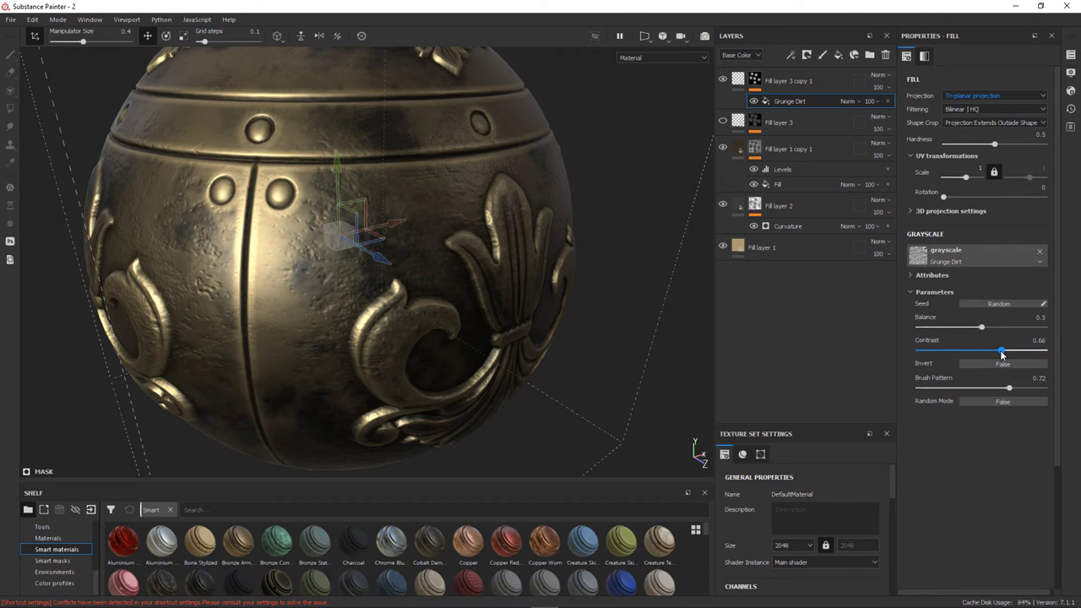
drag(1003, 355, 1004, 351)
mouse_move(1009, 388)
mouse_down()
mouse_move(1043, 393)
mouse_move(954, 395)
mouse_up()
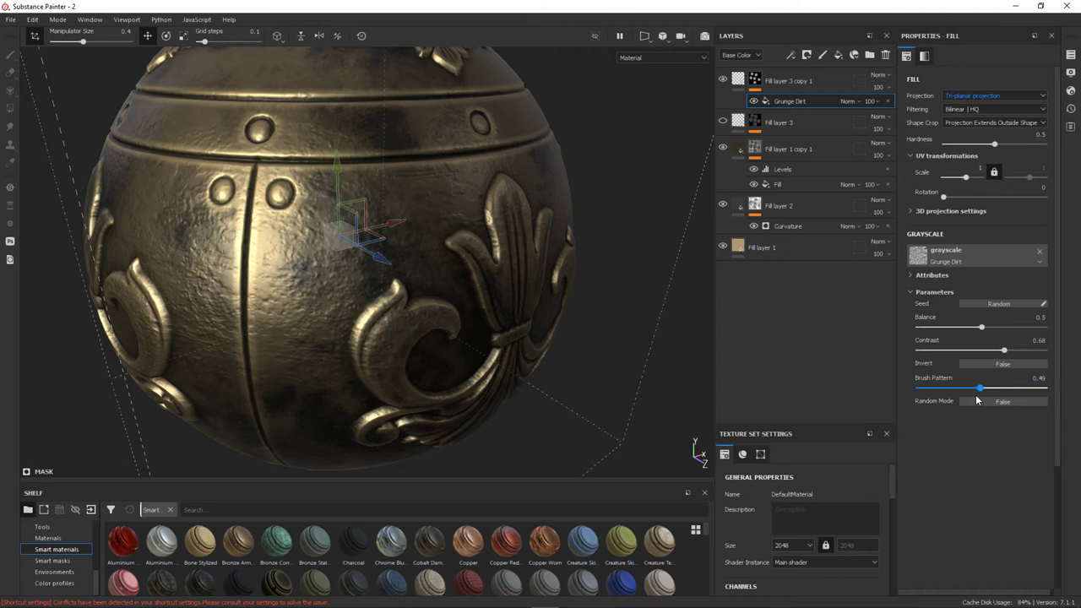
drag(947, 393, 988, 393)
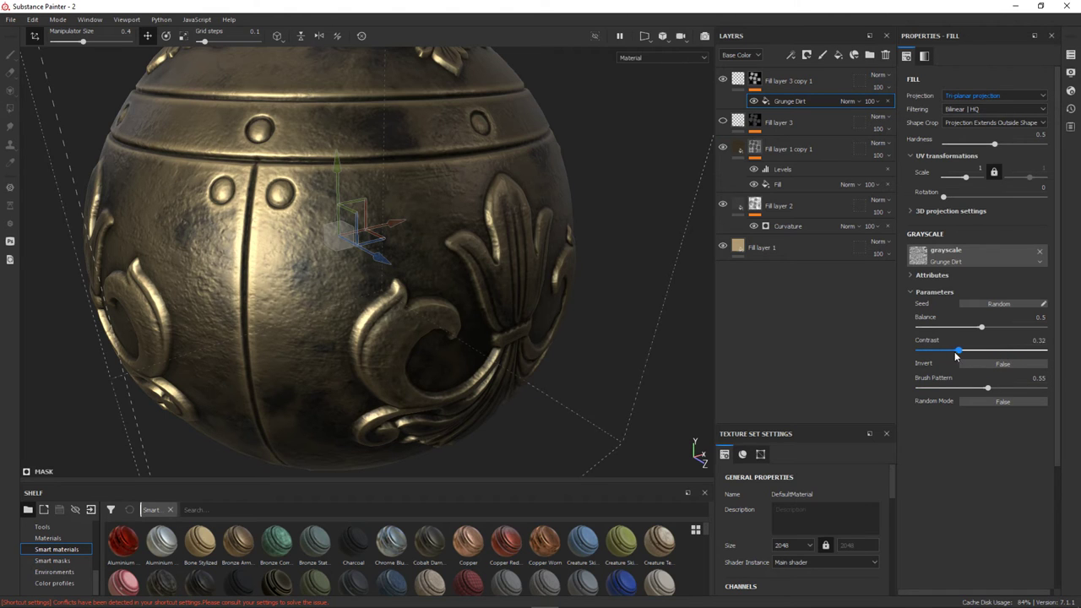
drag(932, 354, 1045, 361)
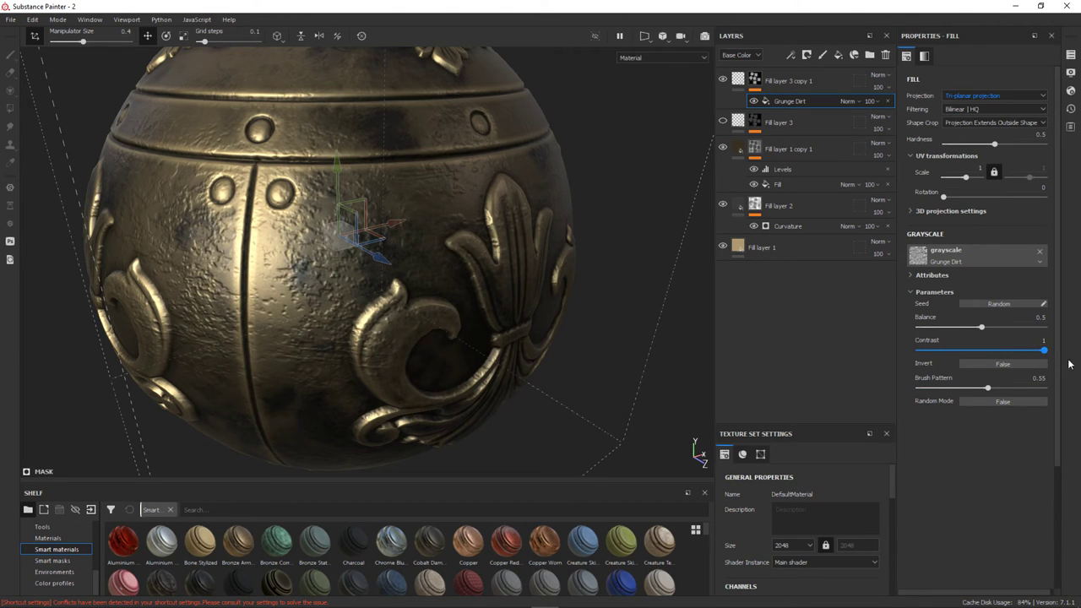
drag(967, 363, 1006, 364)
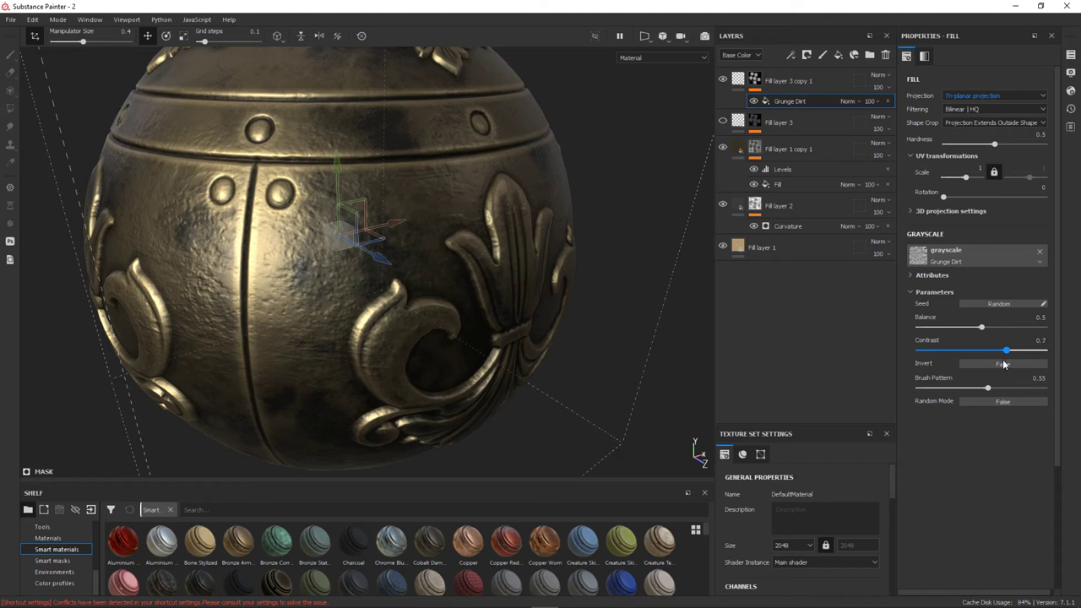
mouse_move(982, 326)
mouse_down()
mouse_move(1045, 328)
mouse_move(1028, 332)
mouse_up()
mouse_move(642, 296)
alt+mouse_down()
mouse_move(548, 292)
mouse_move(549, 326)
mouse_move(533, 316)
mouse_move(688, 316)
alt+mouse_up()
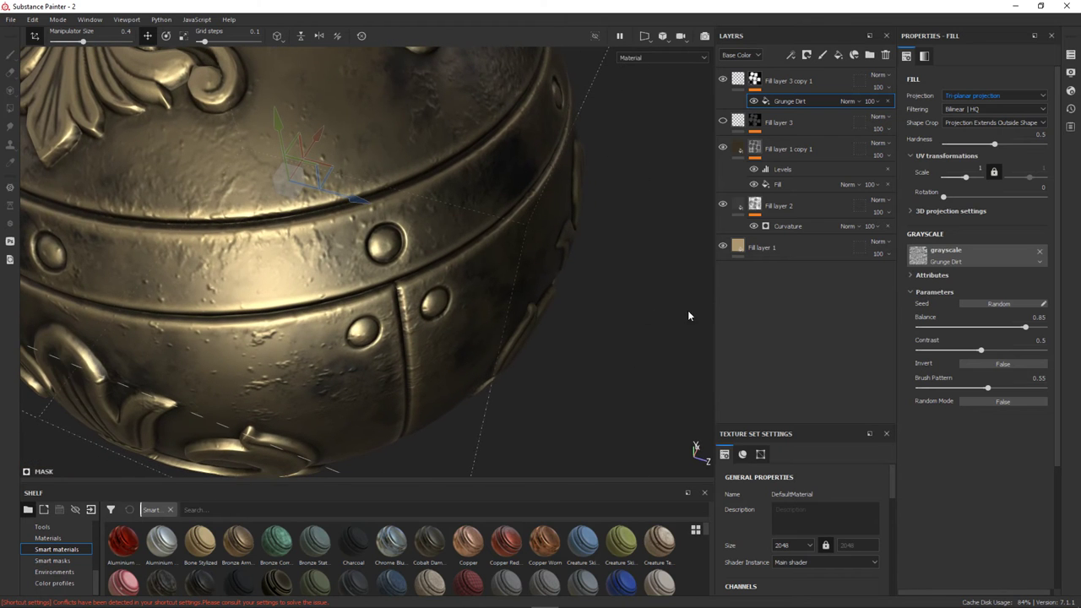
click(738, 81)
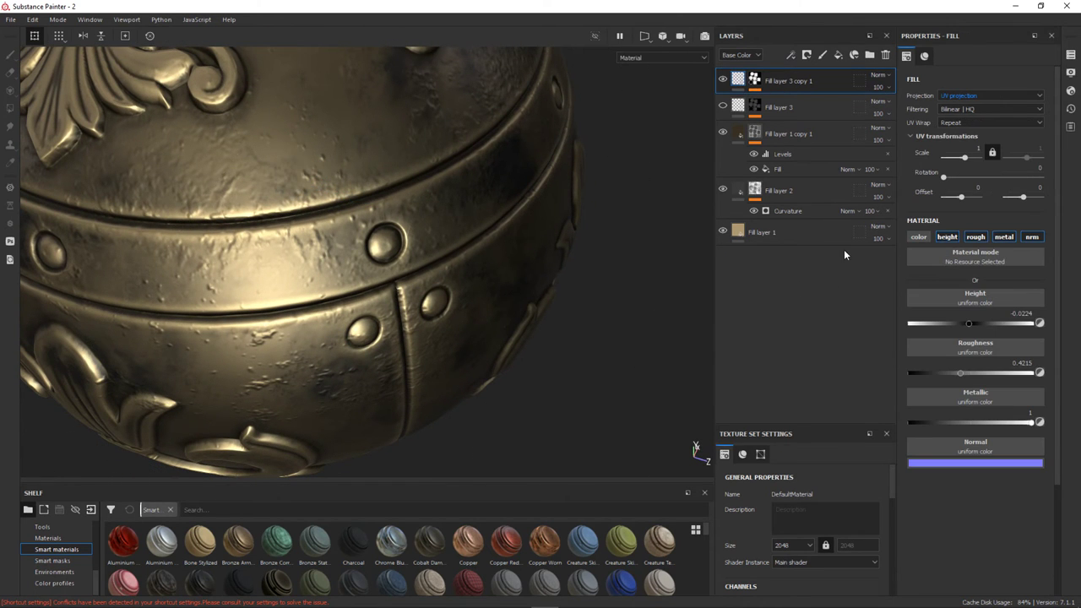
Step: Set Fill layer 3 copy 1's height to 0.0224 so the Grunge Dirt patches stand raised
drag(969, 324, 971, 322)
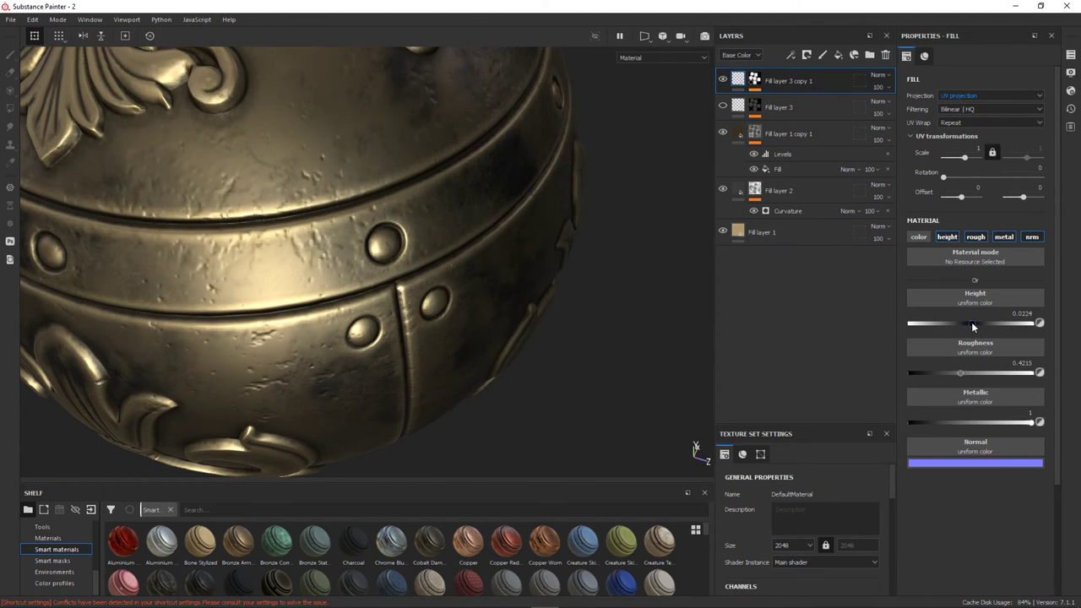
drag(972, 325, 971, 323)
drag(971, 322, 972, 323)
scroll(439, 253, down, 5)
mouse_move(439, 253)
alt+mouse_down()
mouse_move(333, 241)
mouse_move(499, 309)
mouse_move(420, 298)
mouse_move(523, 337)
alt+mouse_up()
scroll(631, 416, up, 5)
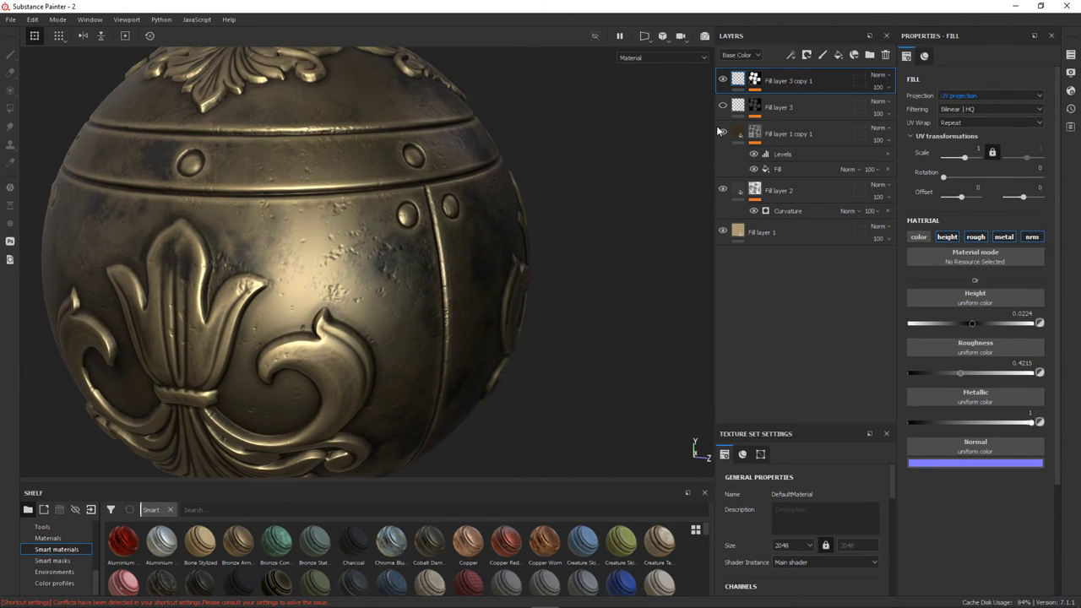
mouse_move(642, 220)
alt+mouse_down()
mouse_move(584, 280)
mouse_move(287, 235)
mouse_move(566, 287)
mouse_move(461, 293)
mouse_move(548, 316)
mouse_move(512, 318)
mouse_move(490, 384)
mouse_move(466, 337)
alt+mouse_up()
scroll(584, 279, down, 3)
scroll(502, 268, up, 2)
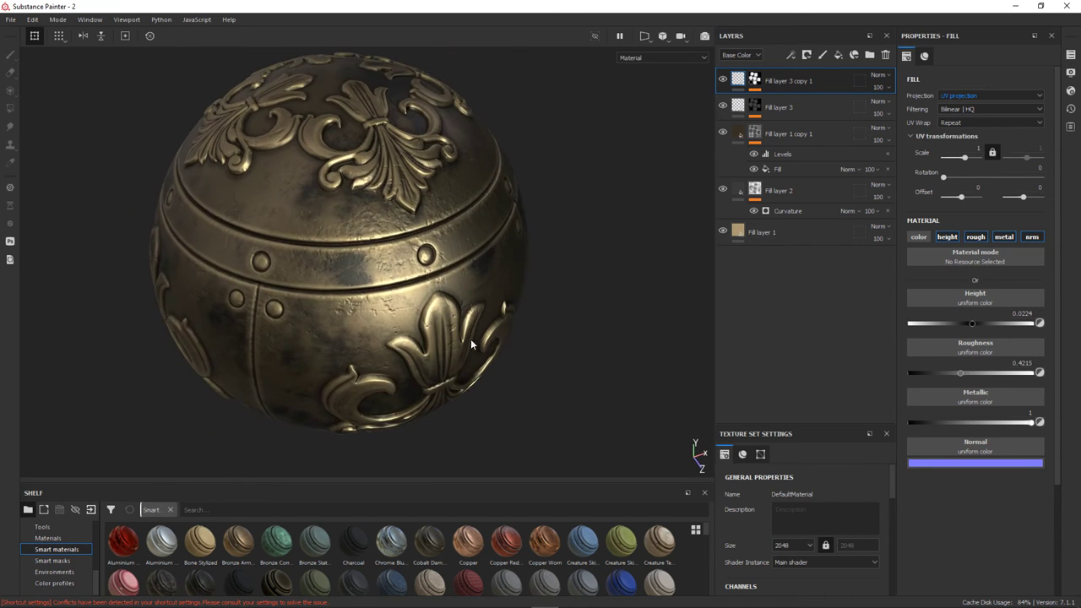
mouse_move(466, 337)
alt+right_down()
mouse_move(867, 363)
mouse_move(576, 353)
alt+right_up()
mouse_move(577, 352)
alt+mouse_down()
mouse_move(559, 279)
mouse_move(353, 236)
mouse_move(391, 304)
mouse_move(618, 347)
mouse_move(613, 376)
mouse_move(626, 305)
mouse_move(618, 316)
mouse_move(583, 312)
mouse_move(535, 352)
mouse_move(557, 372)
mouse_move(596, 369)
mouse_move(596, 350)
mouse_move(574, 388)
mouse_move(666, 244)
alt+mouse_up()
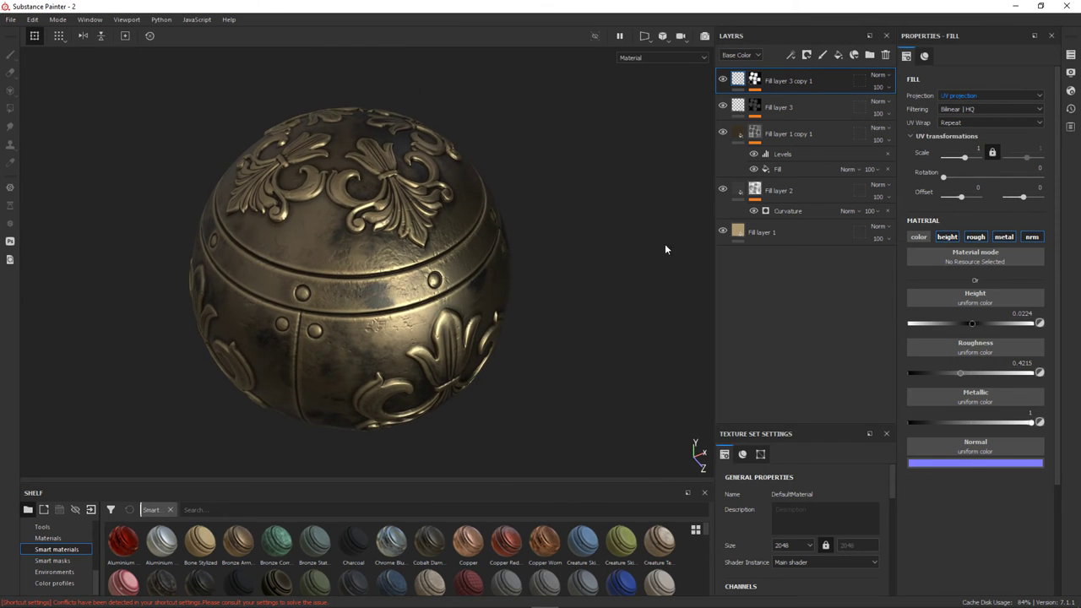
Step: Raise Fill layer 1 copy 1's roughness to about 0.44
click(740, 134)
click(736, 139)
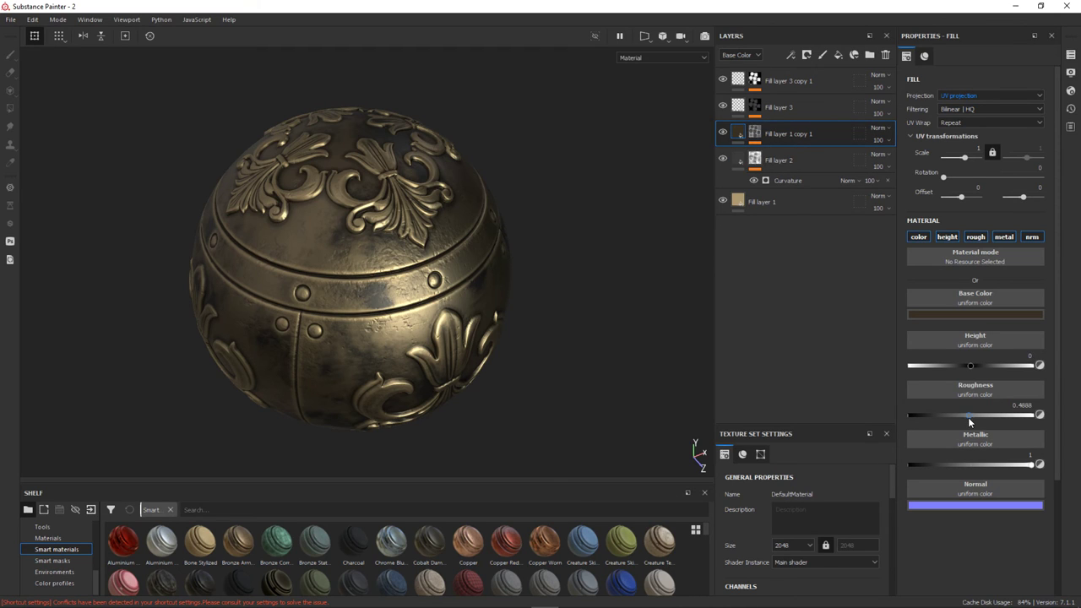
drag(927, 420, 962, 424)
drag(960, 419, 964, 419)
mouse_move(498, 307)
alt+mouse_down()
mouse_move(549, 266)
mouse_move(485, 273)
alt+mouse_up()
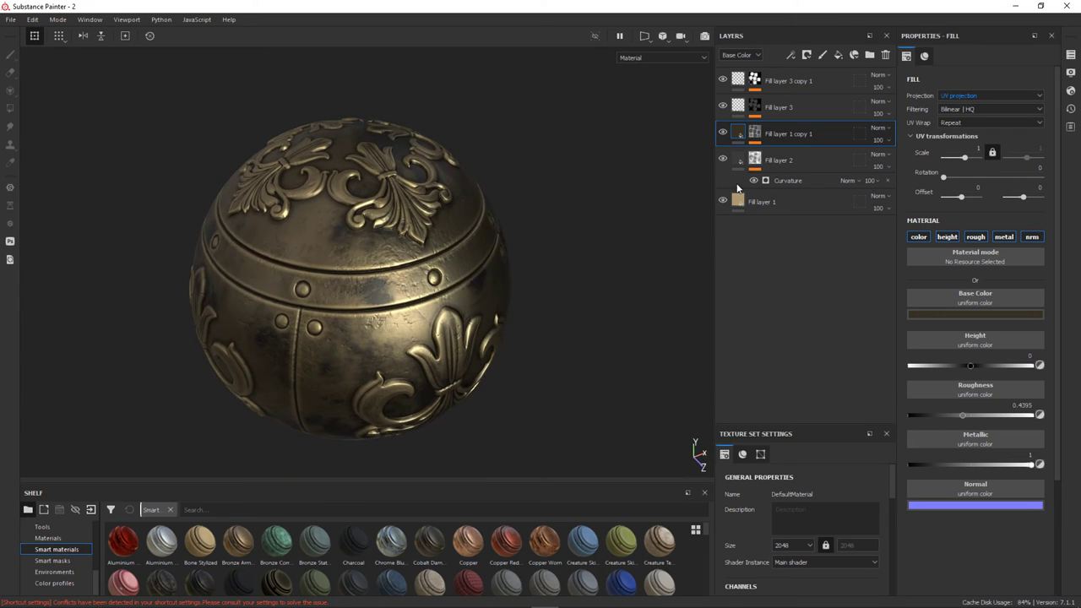
Step: Set Fill layer 2's roughness to about 0.49
click(781, 160)
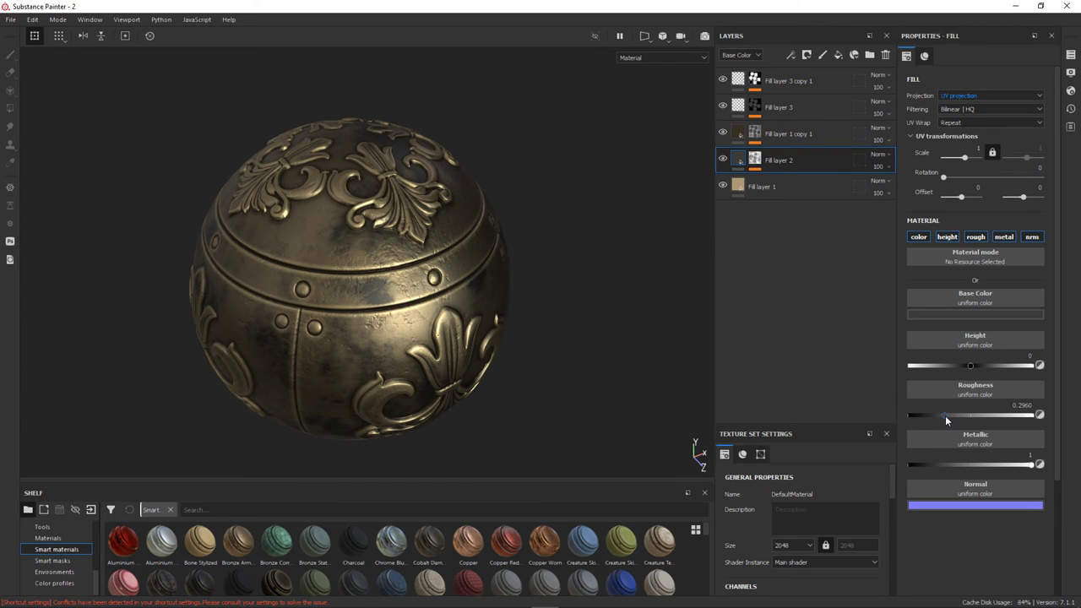
drag(945, 415, 948, 415)
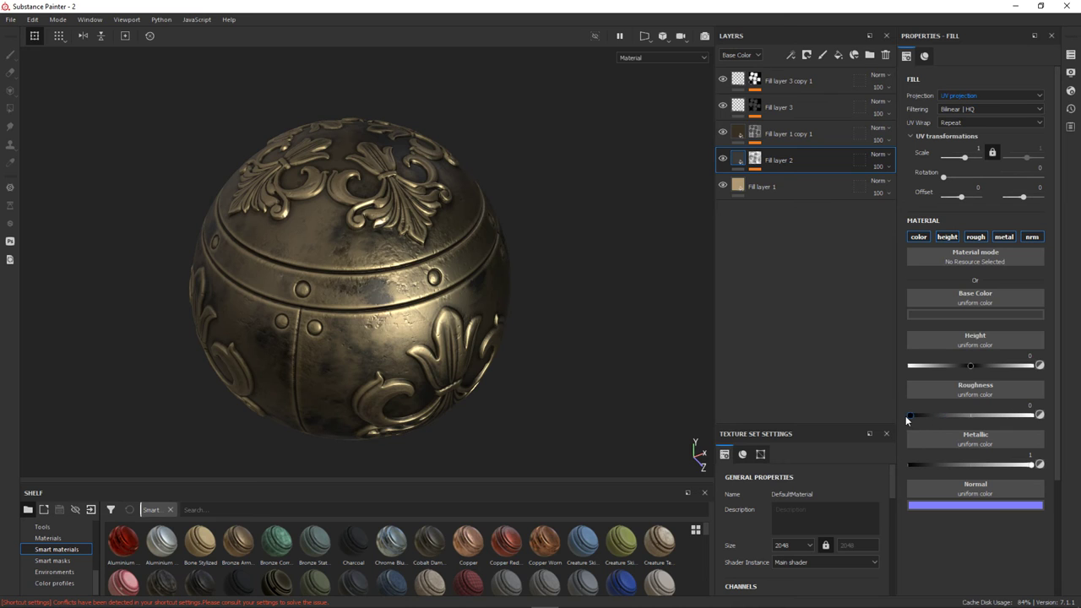
drag(923, 413, 937, 419)
mouse_move(964, 419)
mouse_down()
mouse_move(1018, 421)
mouse_move(976, 426)
mouse_up()
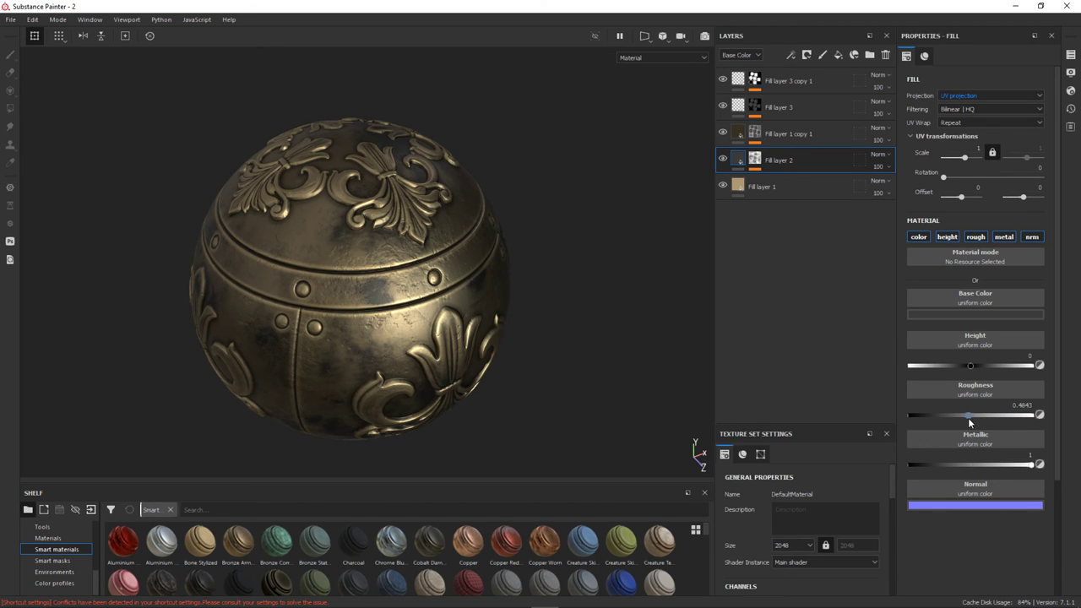
alt+drag(503, 269, 490, 288)
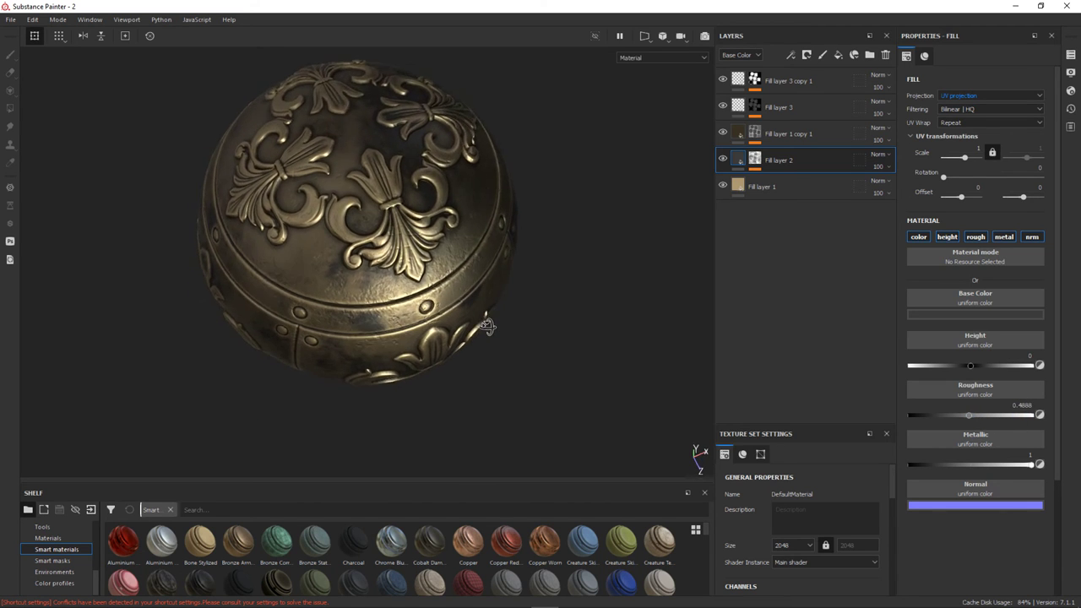
Step: Drop Fill layer 1 copy 1's roughness to 0.3767 and move it to the stack's top
click(746, 138)
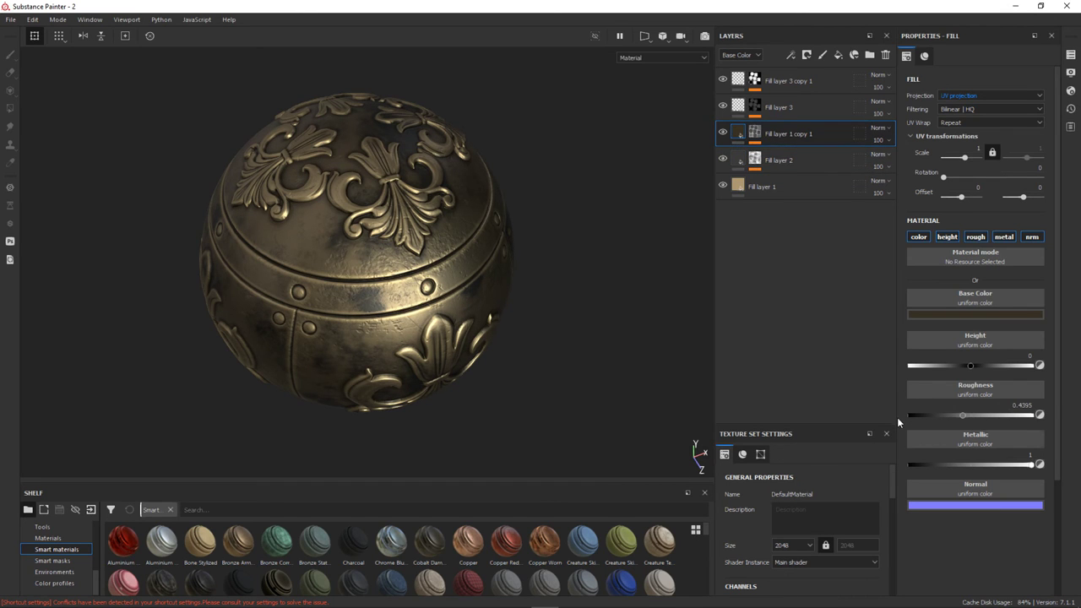
mouse_move(961, 414)
mouse_down()
mouse_move(909, 415)
mouse_move(955, 429)
mouse_up()
alt+drag(510, 326, 508, 301)
shift+right_drag(508, 302, 545, 329)
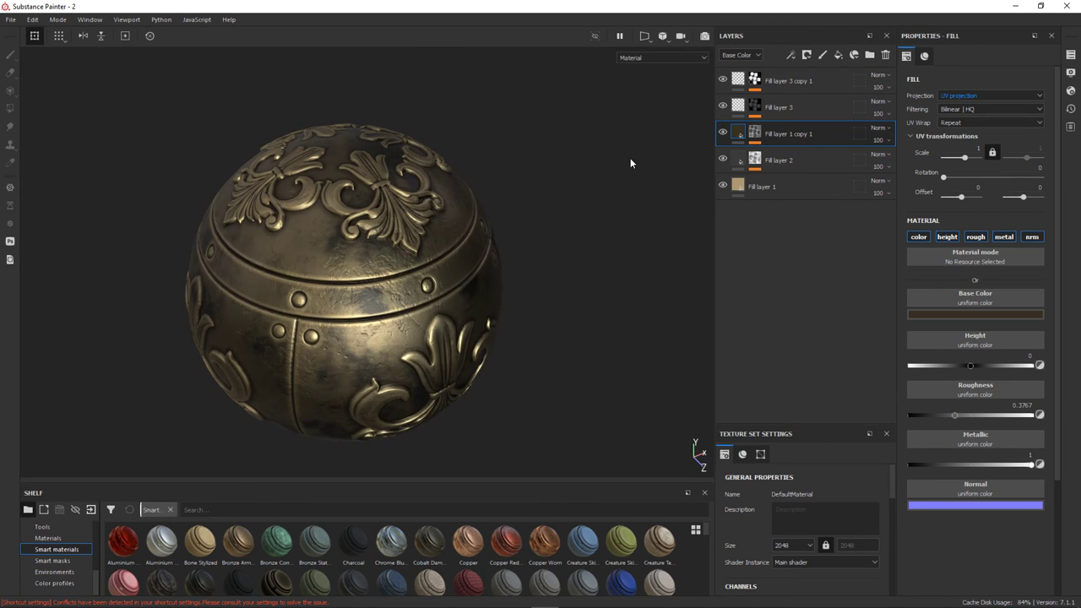
alt+middle_drag(595, 195, 603, 172)
drag(799, 127, 802, 68)
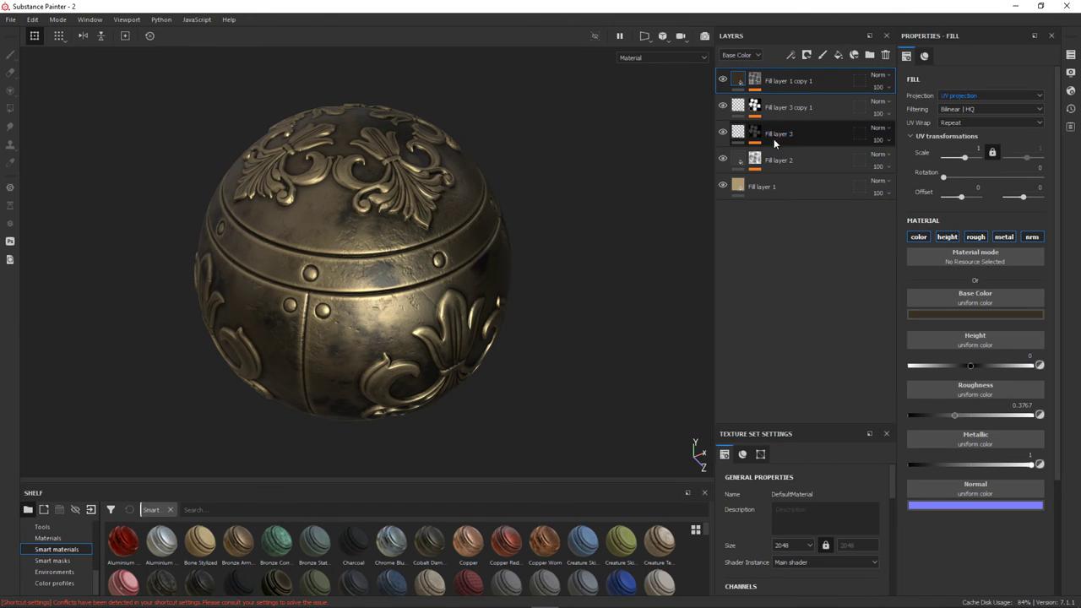
Step: Move Fill layer 2 to second place and lower Fill layer 3 copy 1's roughness to about 0.23
drag(779, 160, 786, 102)
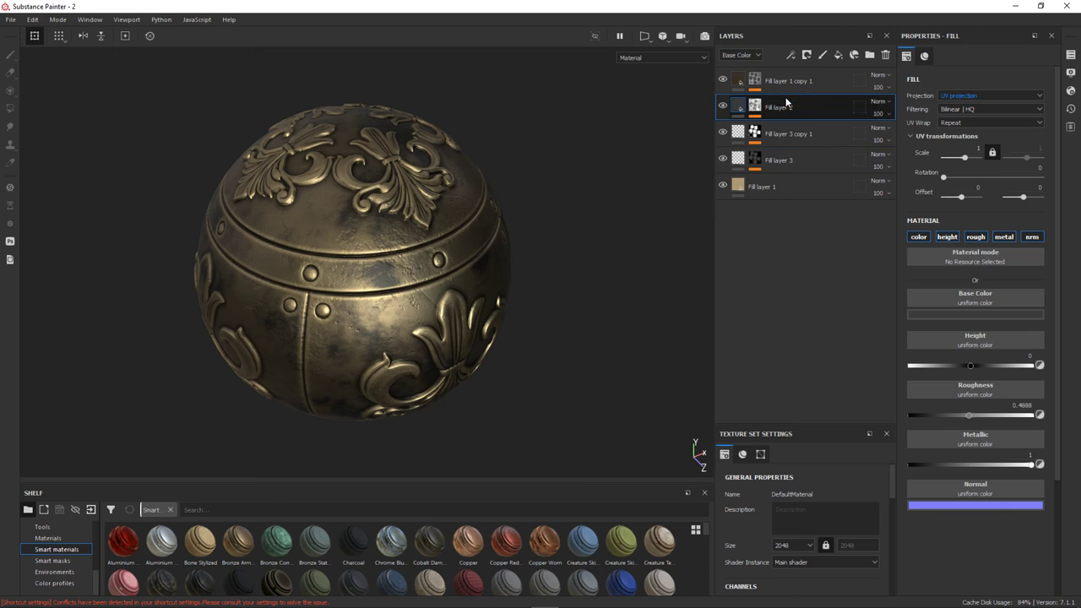
alt+drag(507, 290, 609, 242)
click(785, 134)
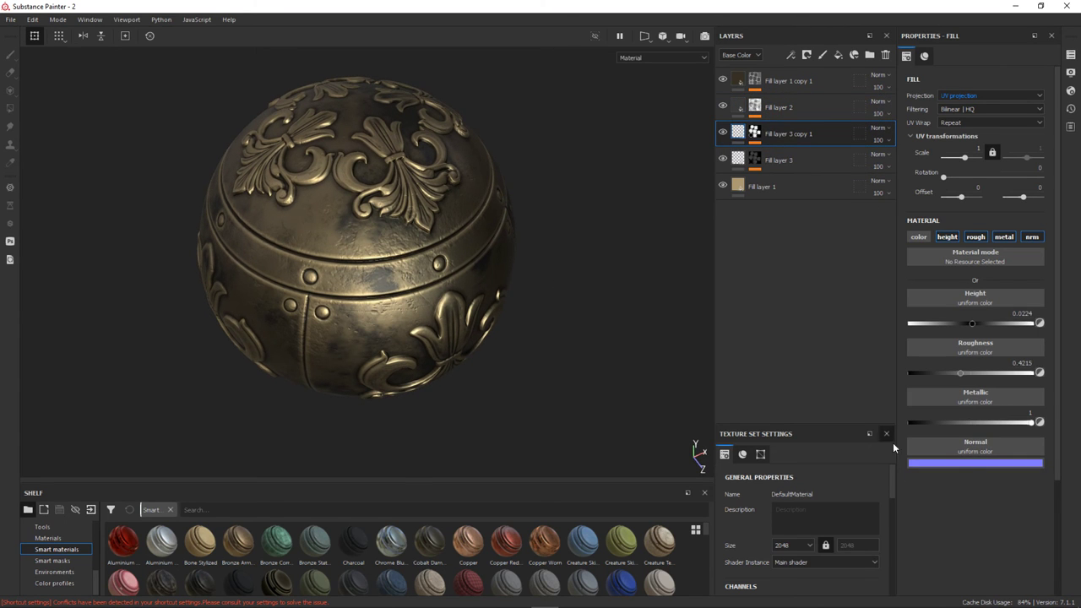
drag(960, 375, 934, 377)
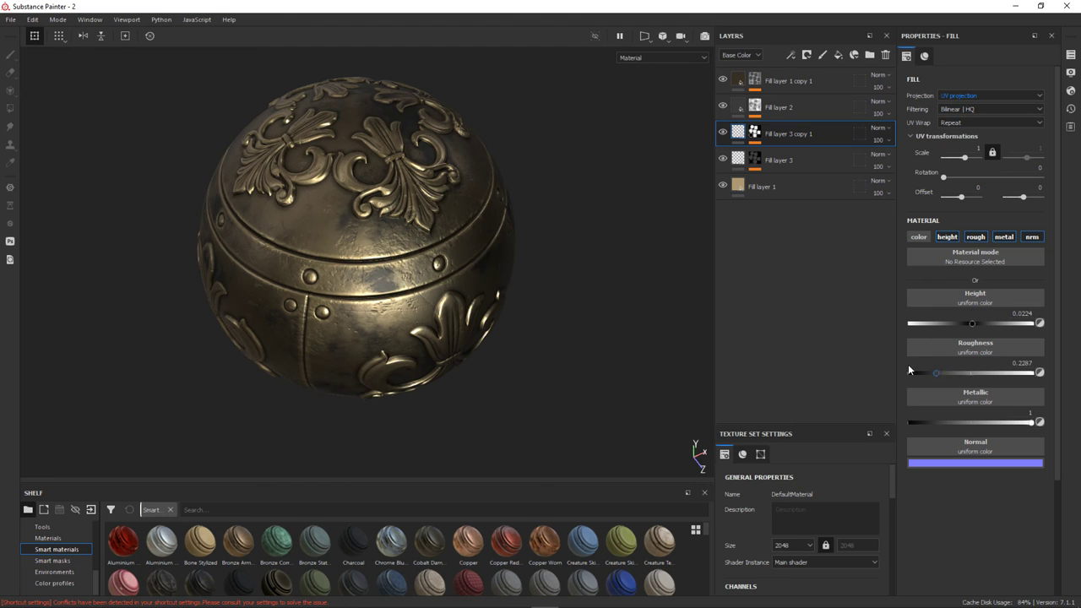
Step: Lower Fill layer 3's roughness to 0.2018 for glossier grunge leaks
click(777, 160)
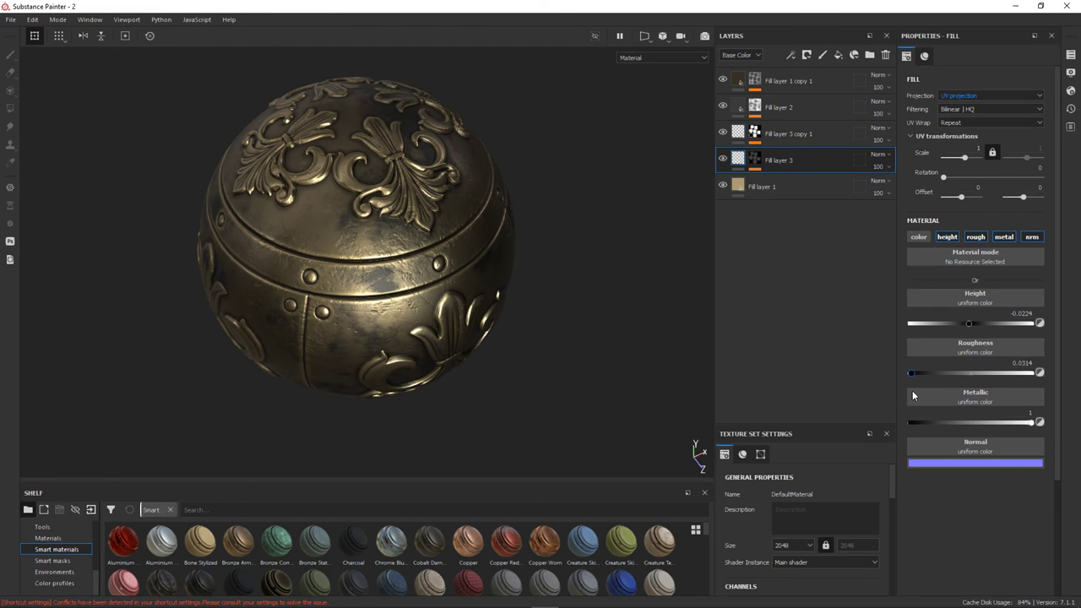
mouse_move(579, 317)
alt+mouse_down()
mouse_move(619, 357)
mouse_move(582, 311)
mouse_move(611, 358)
mouse_move(647, 357)
mouse_move(505, 321)
mouse_move(433, 396)
mouse_move(600, 239)
mouse_move(313, 435)
mouse_move(568, 394)
mouse_move(598, 360)
mouse_move(582, 380)
mouse_move(595, 339)
alt+mouse_up()
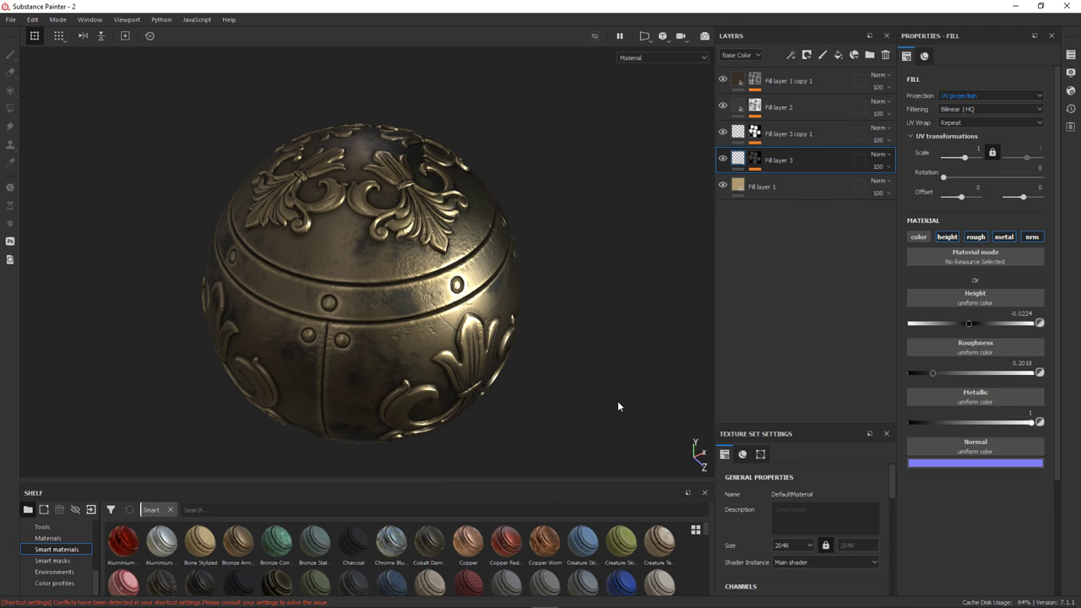
mouse_move(618, 402)
alt+mouse_down()
mouse_move(565, 394)
mouse_move(570, 362)
mouse_move(546, 398)
mouse_move(579, 366)
alt+mouse_up()
Step: Set the Brightness of Fill layer 2's Curvature mask generator to 0.27
click(741, 107)
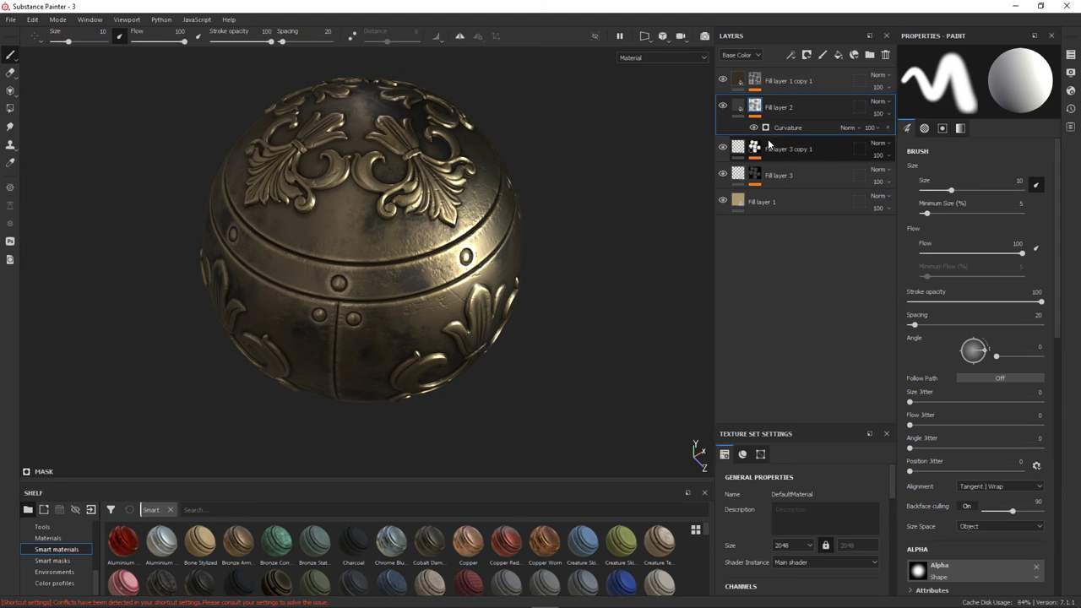
click(788, 127)
drag(985, 384, 1005, 387)
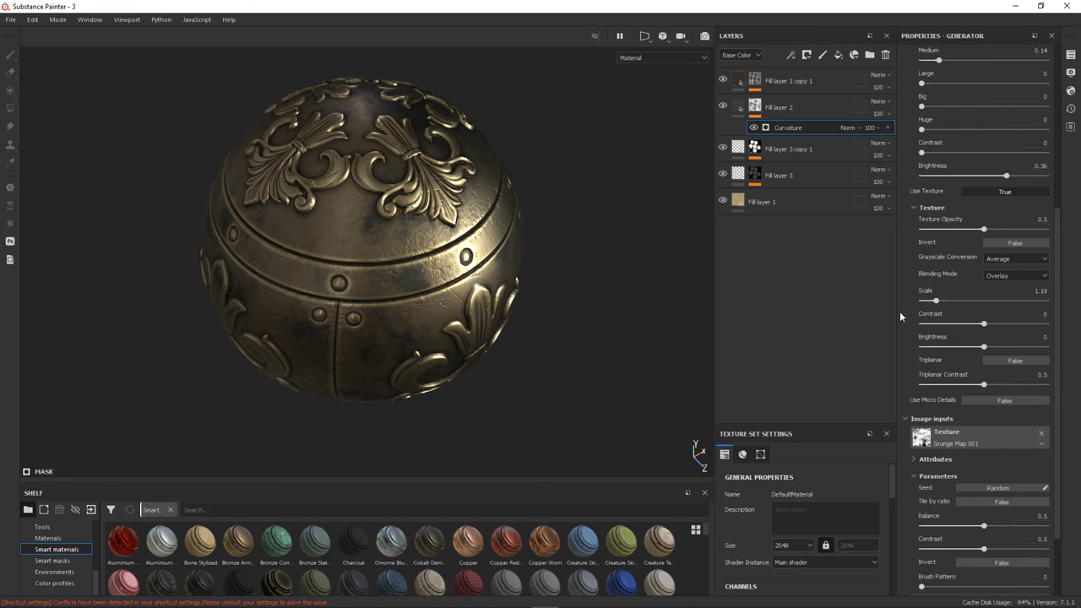
scroll(972, 264, up, 2)
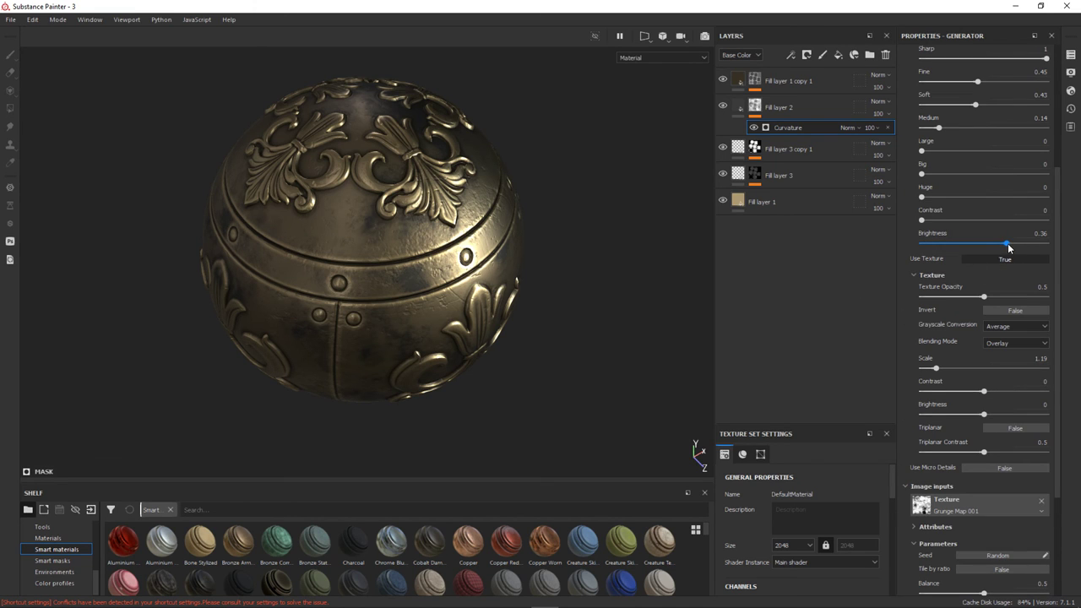
drag(1007, 243, 1000, 244)
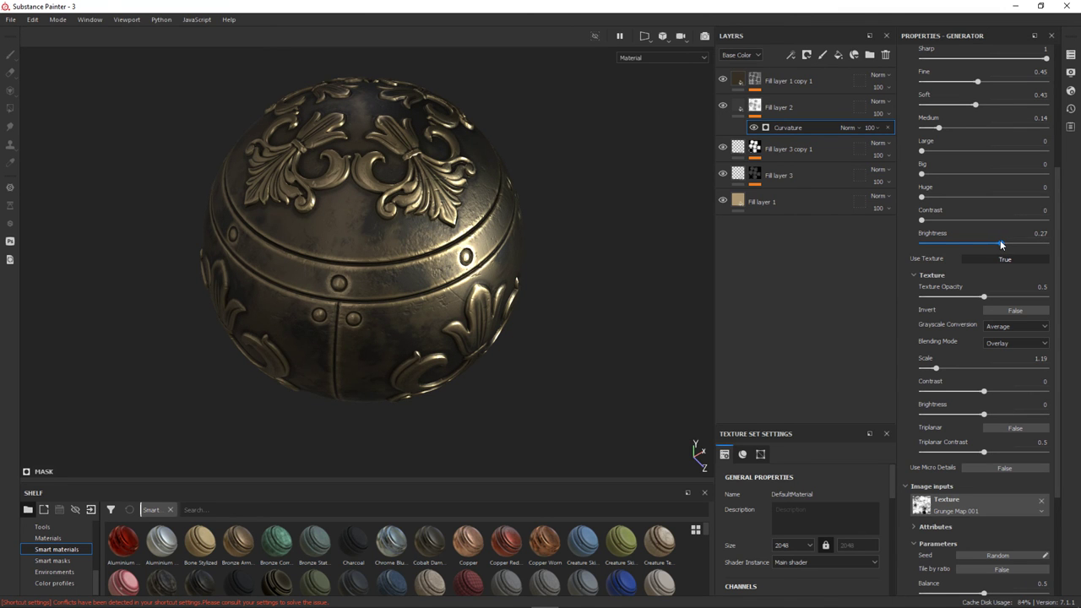
alt+drag(355, 253, 234, 208)
mouse_move(234, 208)
alt+right_down()
mouse_move(448, 114)
mouse_move(414, 254)
alt+right_up()
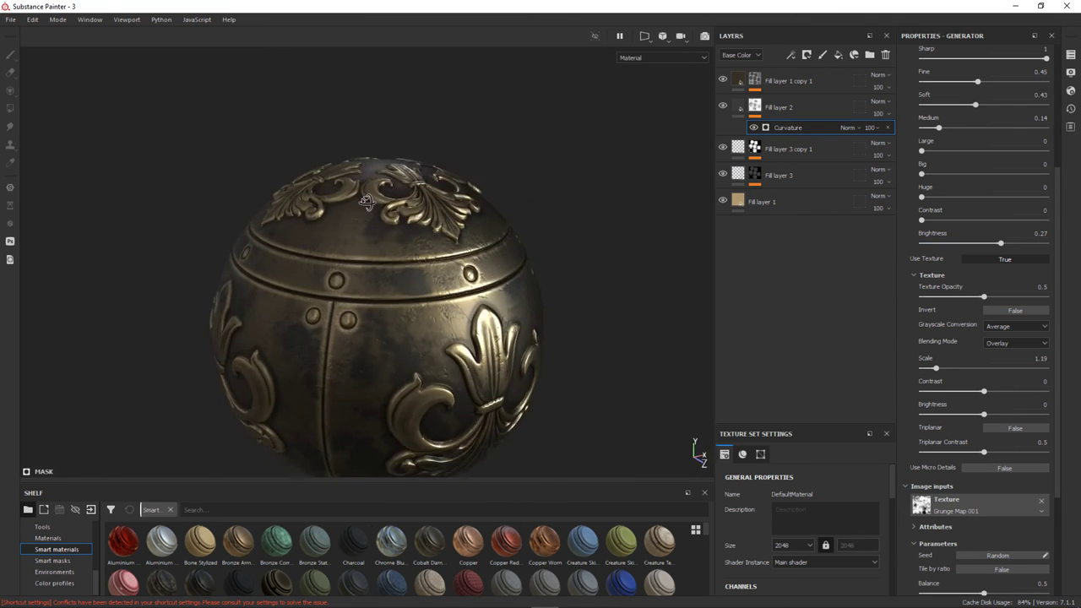
mouse_move(414, 254)
alt+mouse_down()
mouse_move(421, 240)
mouse_move(476, 244)
alt+mouse_up()
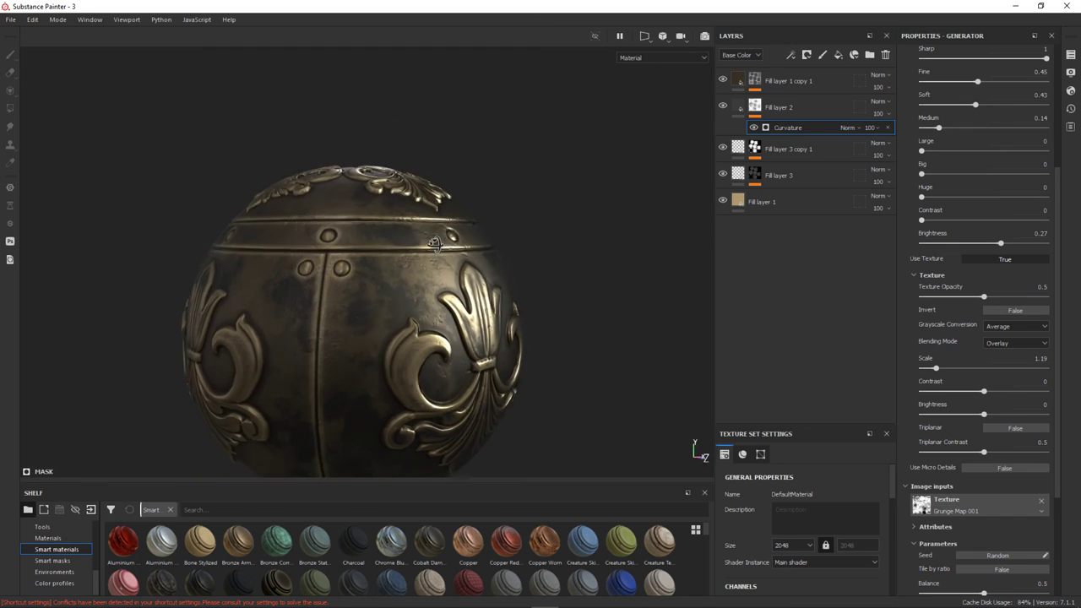
click(777, 107)
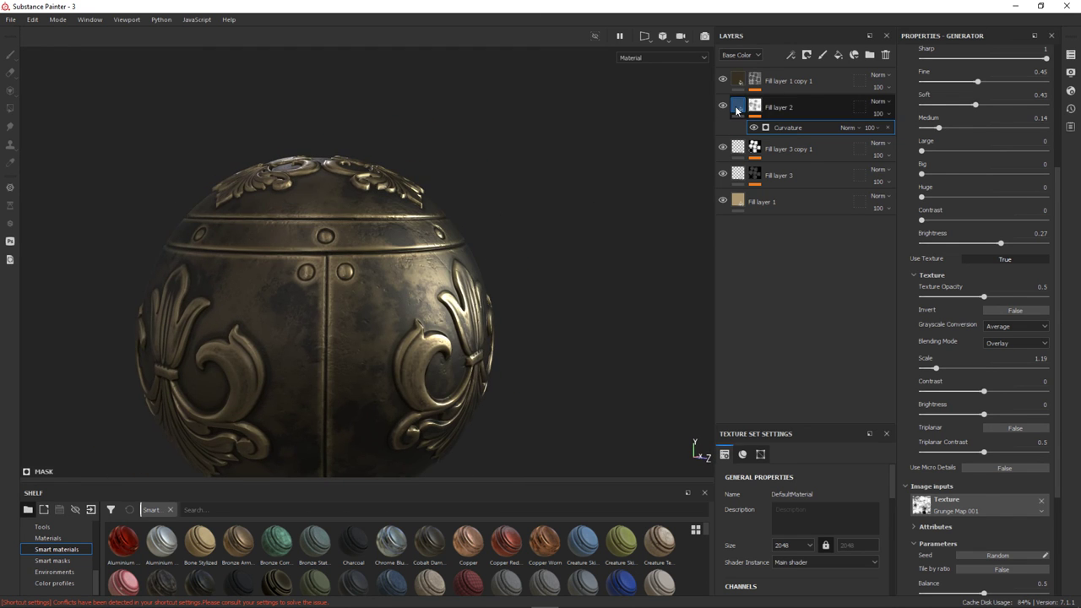
Step: Drop Fill layer 2's roughness to 0.2377, unhide Fill layer 1 copy 1, and drag Fill layer 2 to the top
click(740, 107)
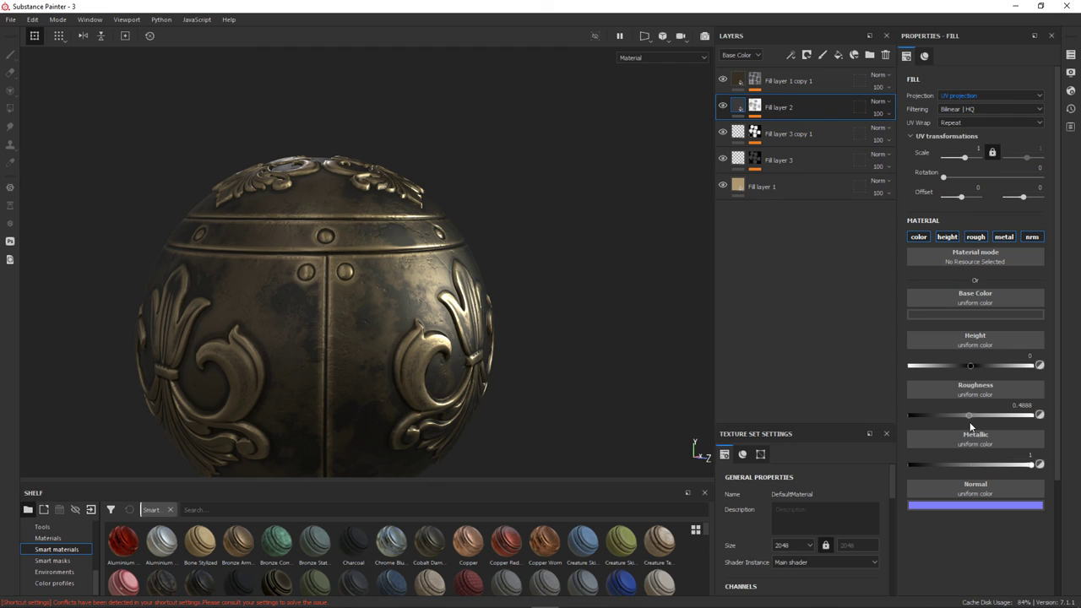
drag(967, 414, 945, 417)
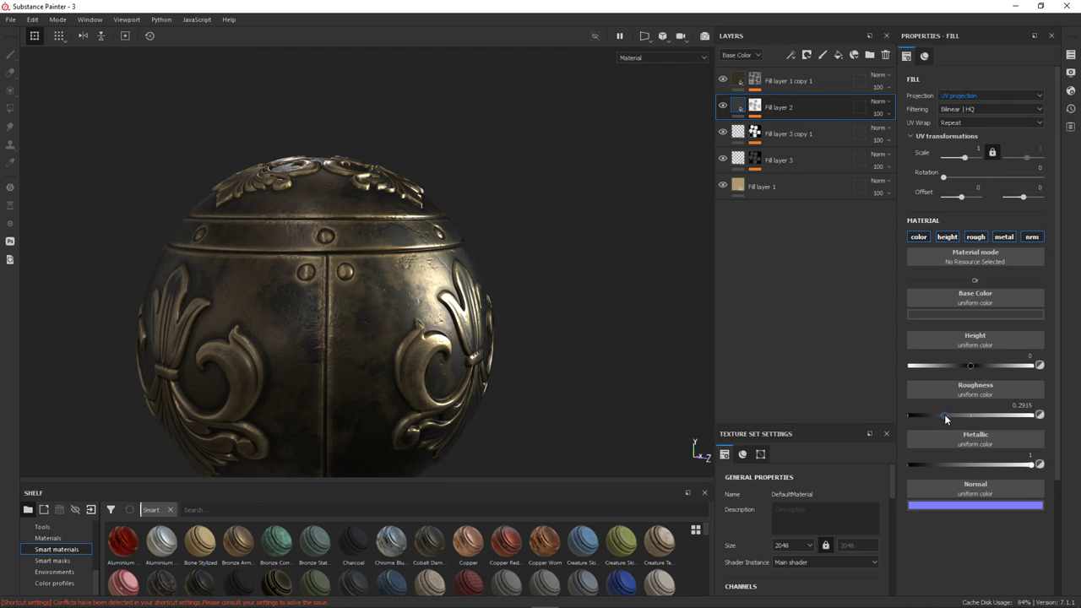
mouse_move(405, 220)
alt+mouse_down()
mouse_move(435, 328)
mouse_move(430, 273)
alt+mouse_up()
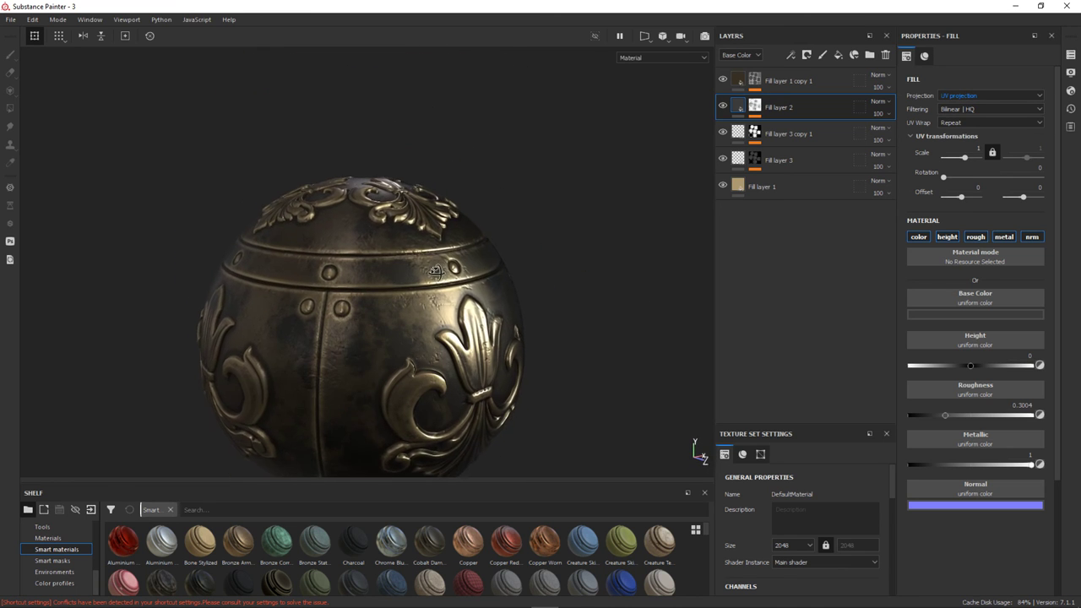
mouse_move(945, 415)
mouse_down()
mouse_move(871, 417)
mouse_move(937, 414)
mouse_up()
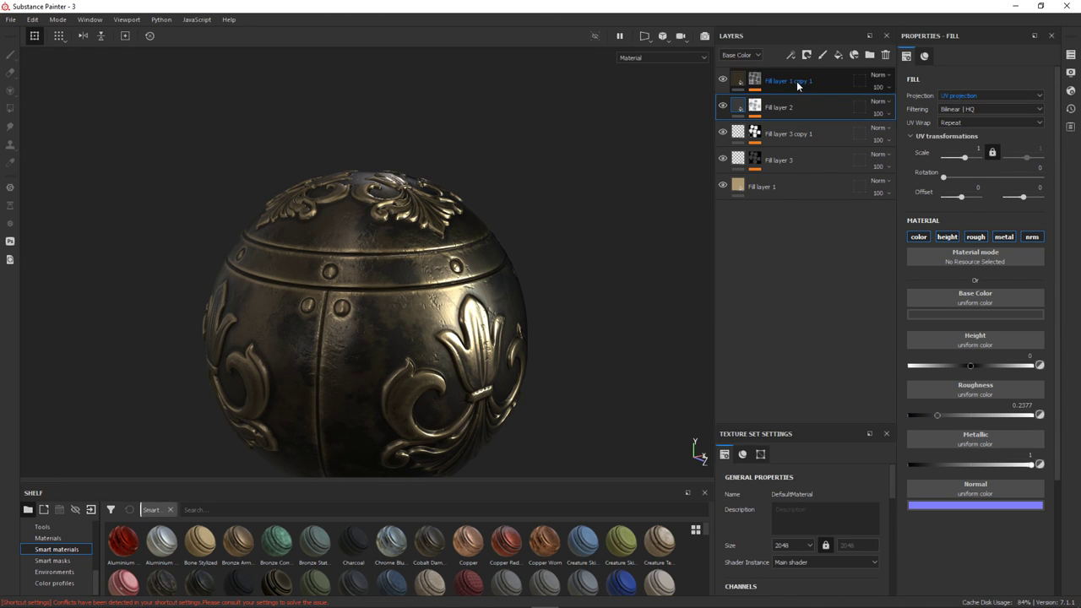
click(722, 80)
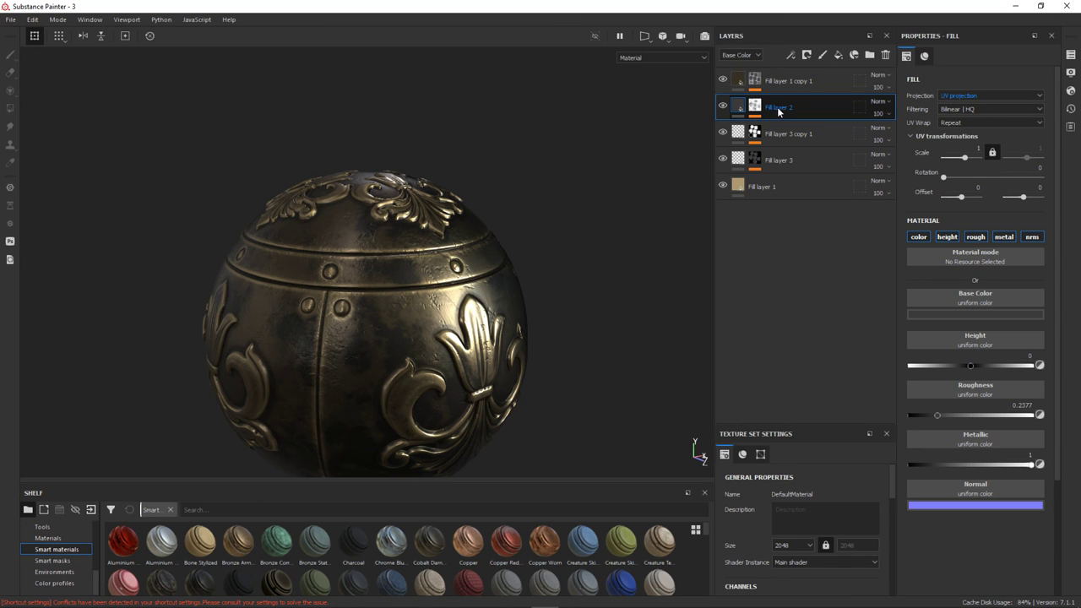
drag(776, 108, 780, 82)
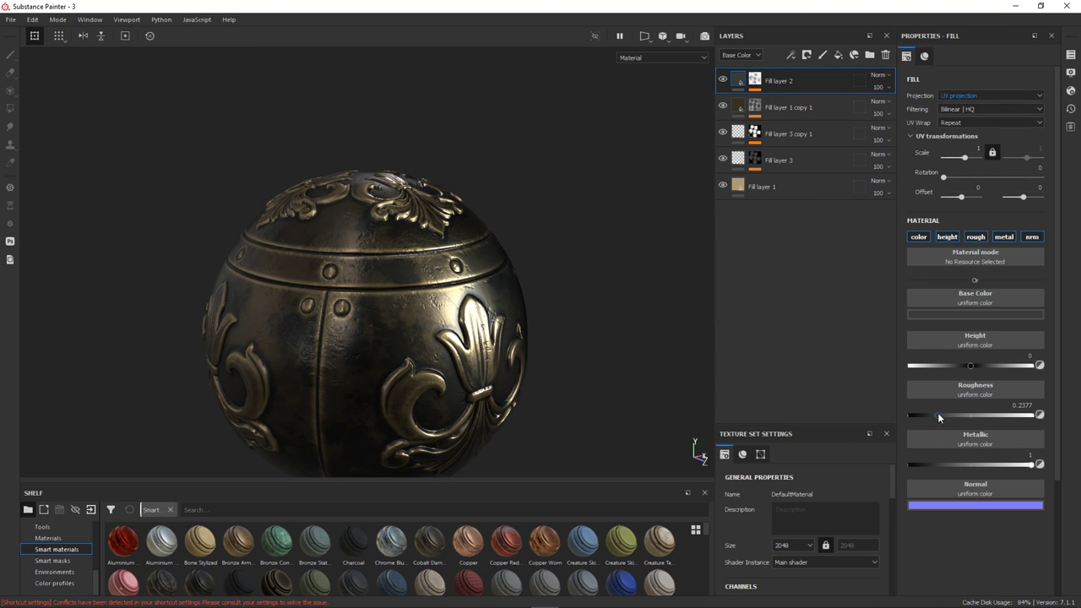
Step: Raise Fill layer 2's roughness from 0.2377 to 0.3094 and view the sphere from above
drag(942, 412, 945, 411)
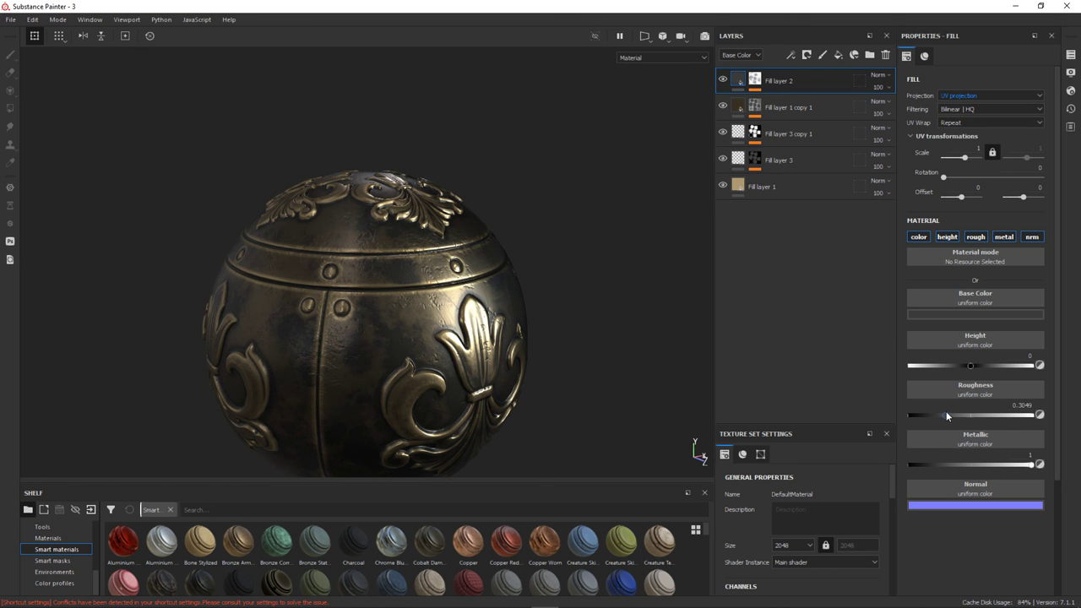
mouse_move(506, 338)
alt+mouse_down()
mouse_move(375, 310)
mouse_move(544, 393)
alt+mouse_up()
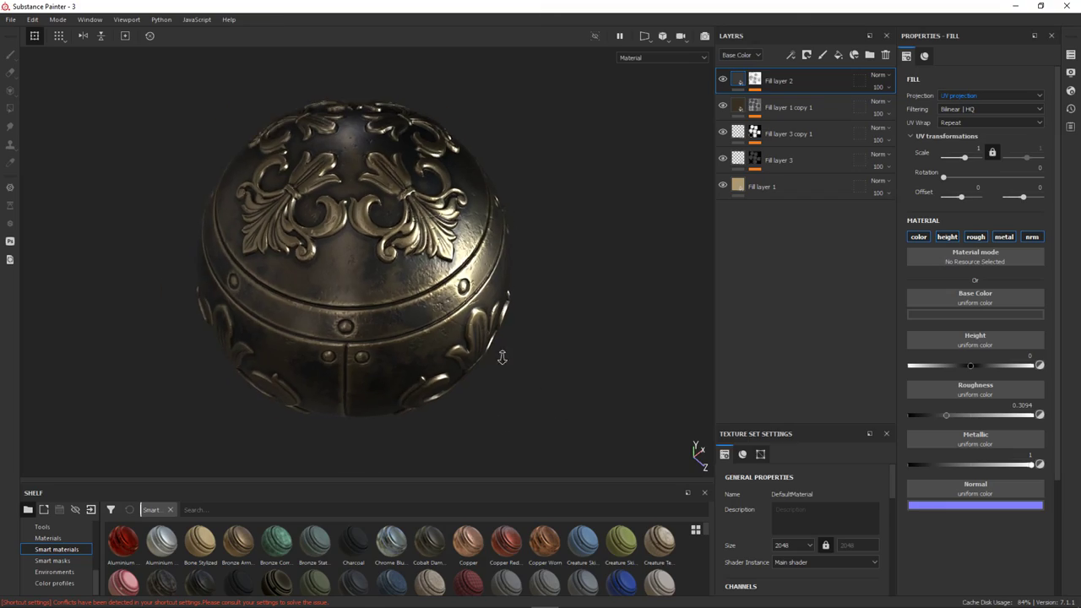